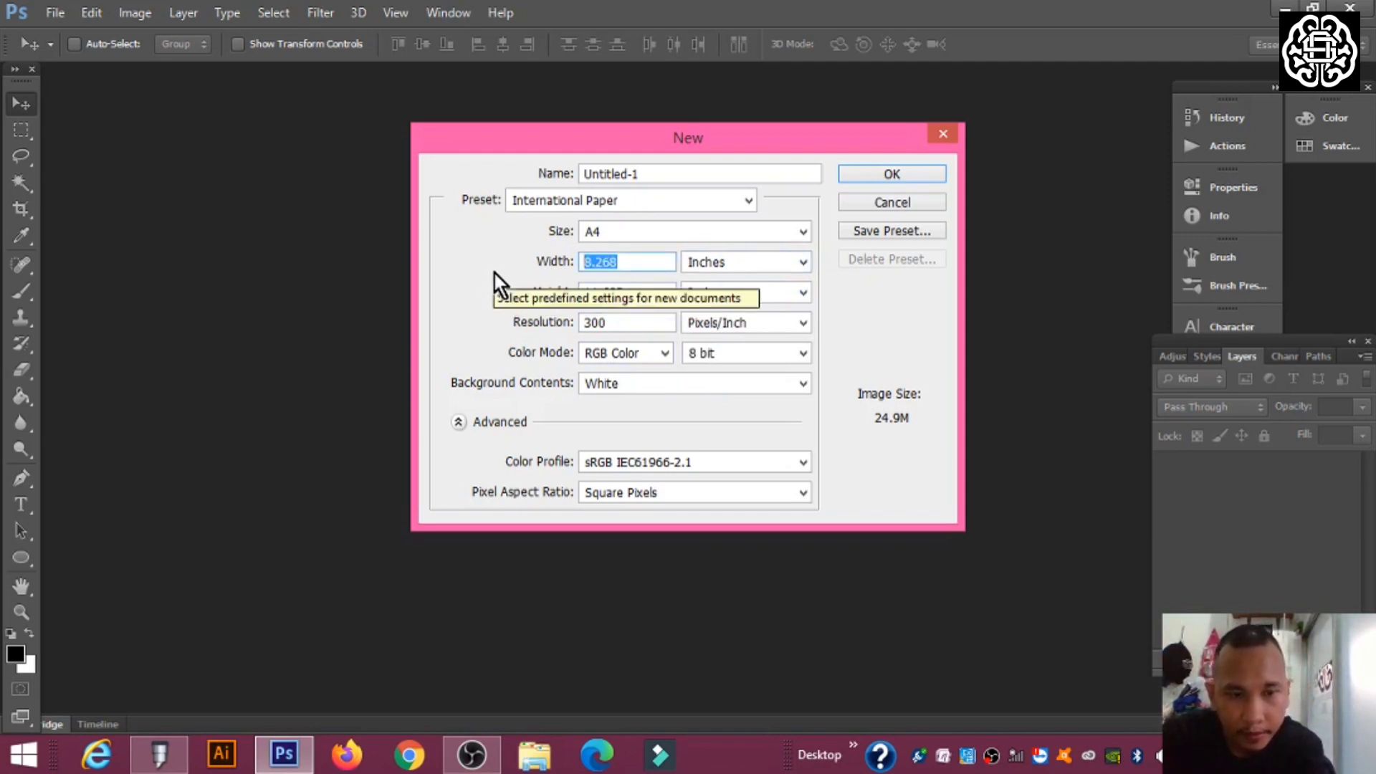
Create a new document 1.1 inches wide and 2.1 inches high
type("1.1")
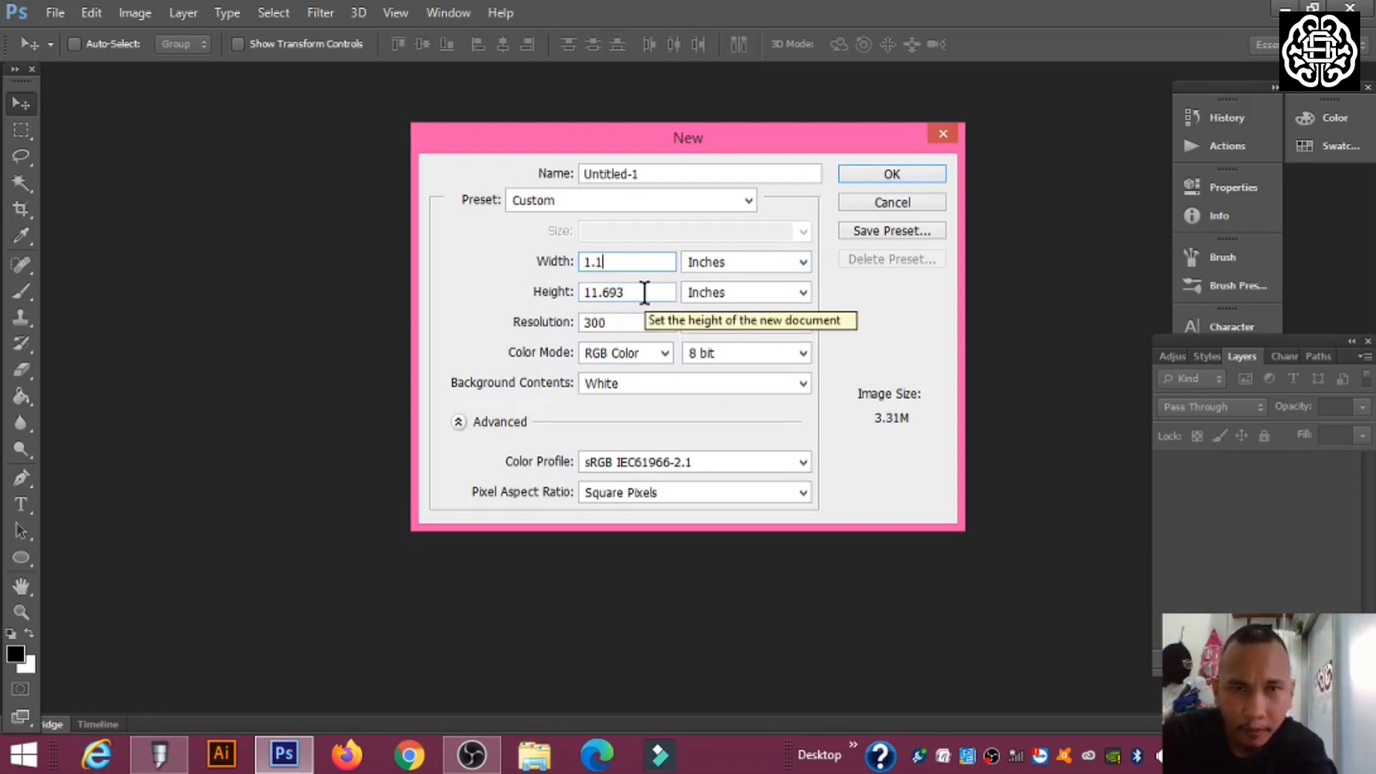
key("Tab")
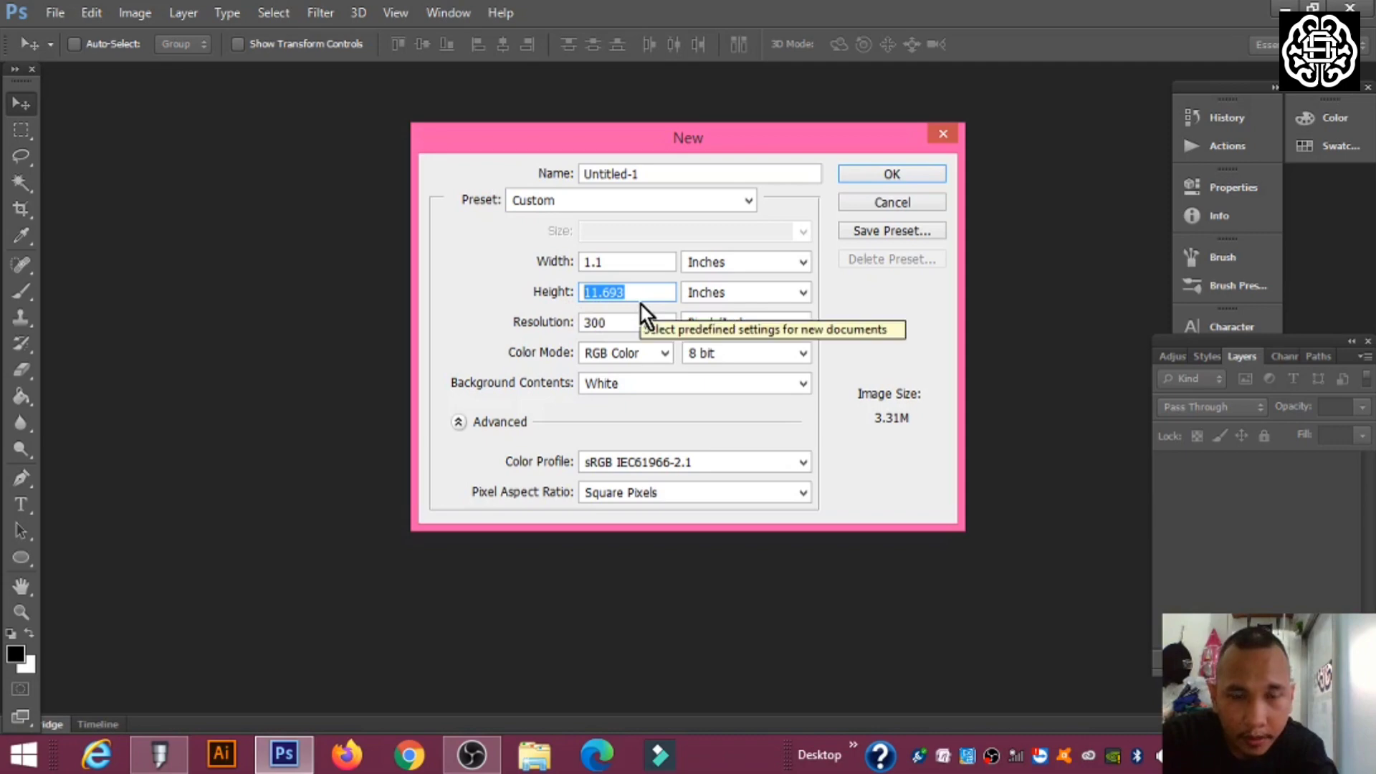
type("2")
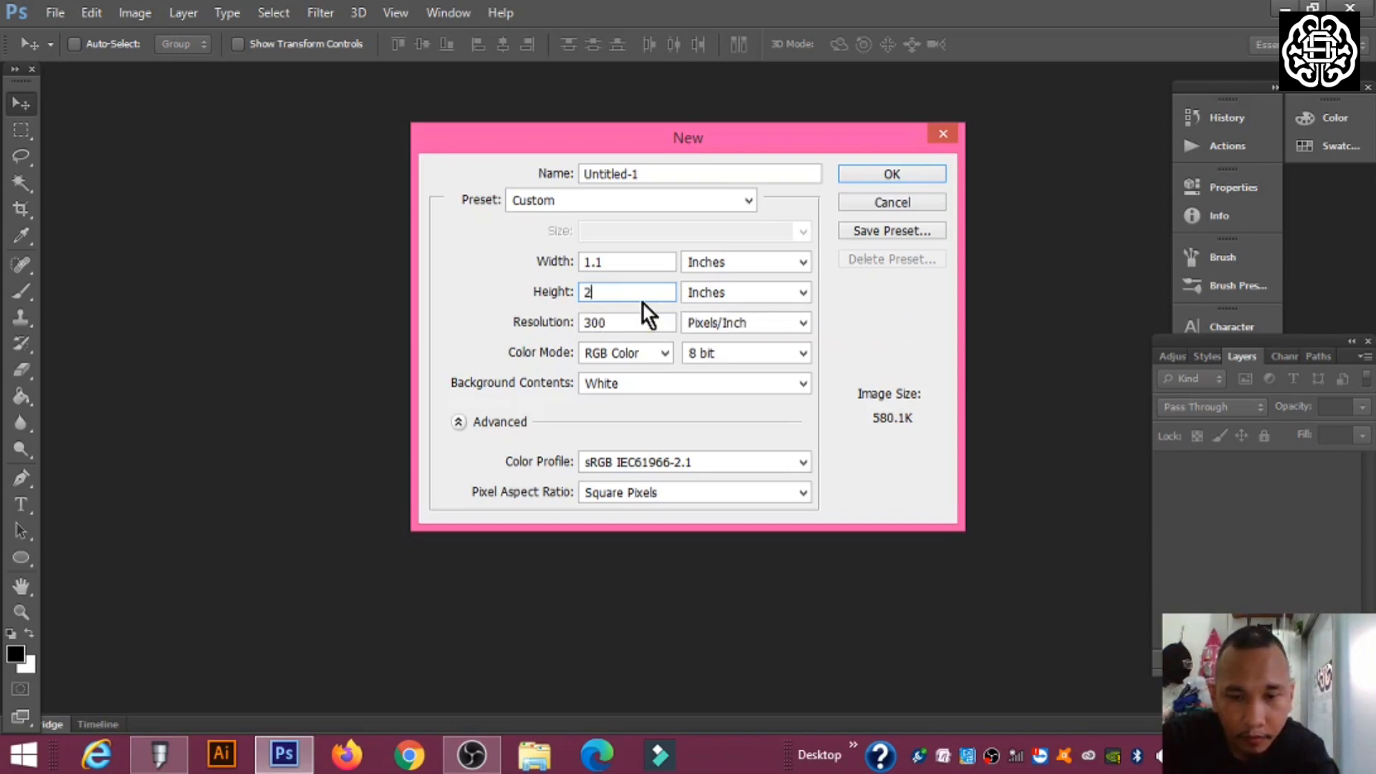
type(".")
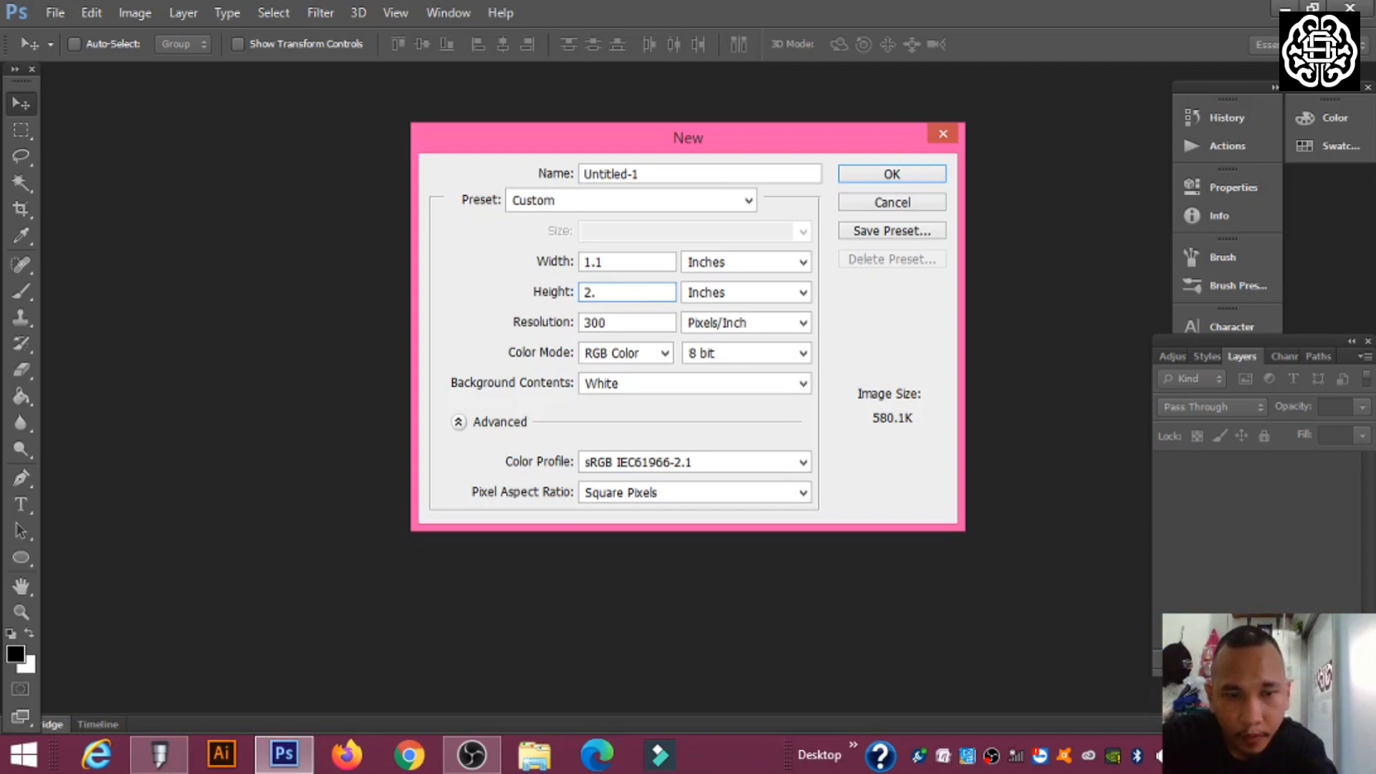
type("1")
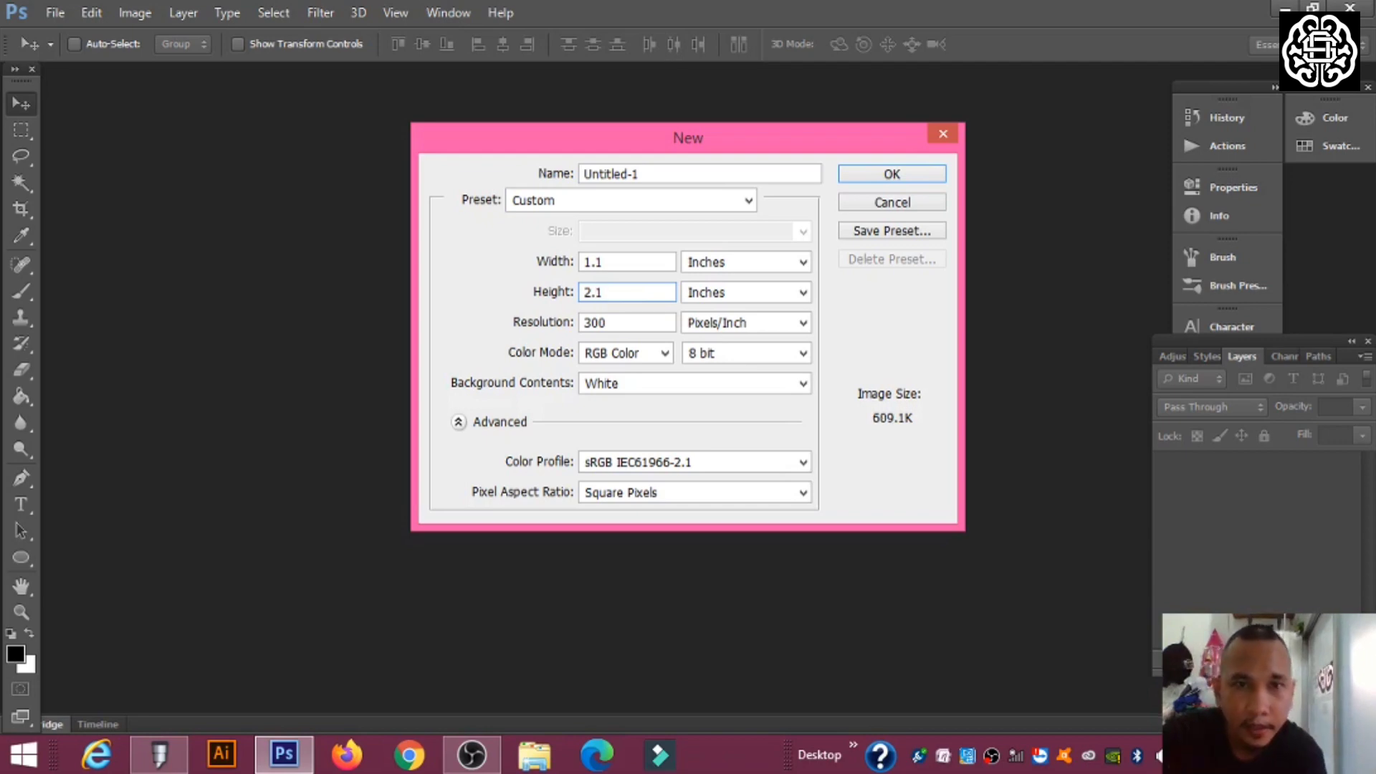
left_click(870, 177)
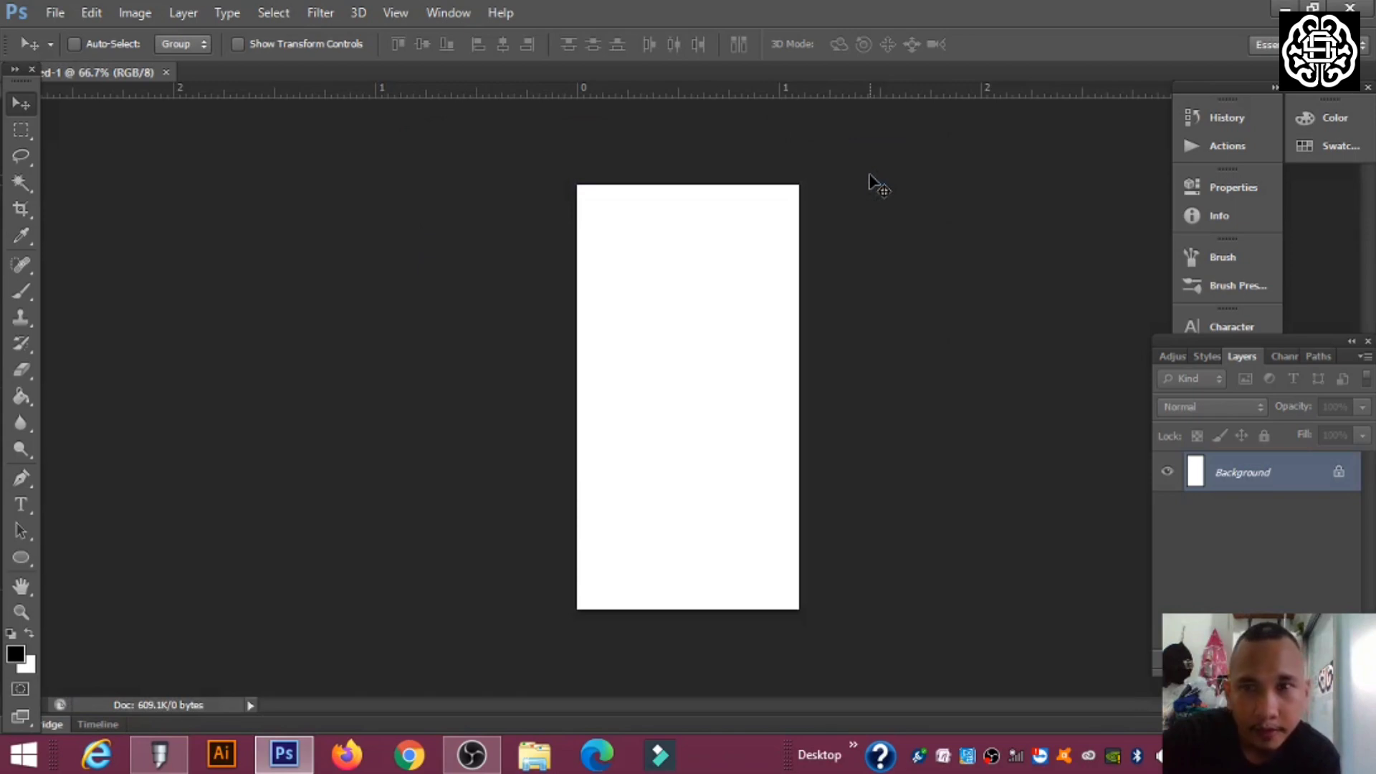
Unlock the Background layer and place a horizontal guide through the vertical centre of the canvas
left_click_drag(1337, 487, 1348, 667)
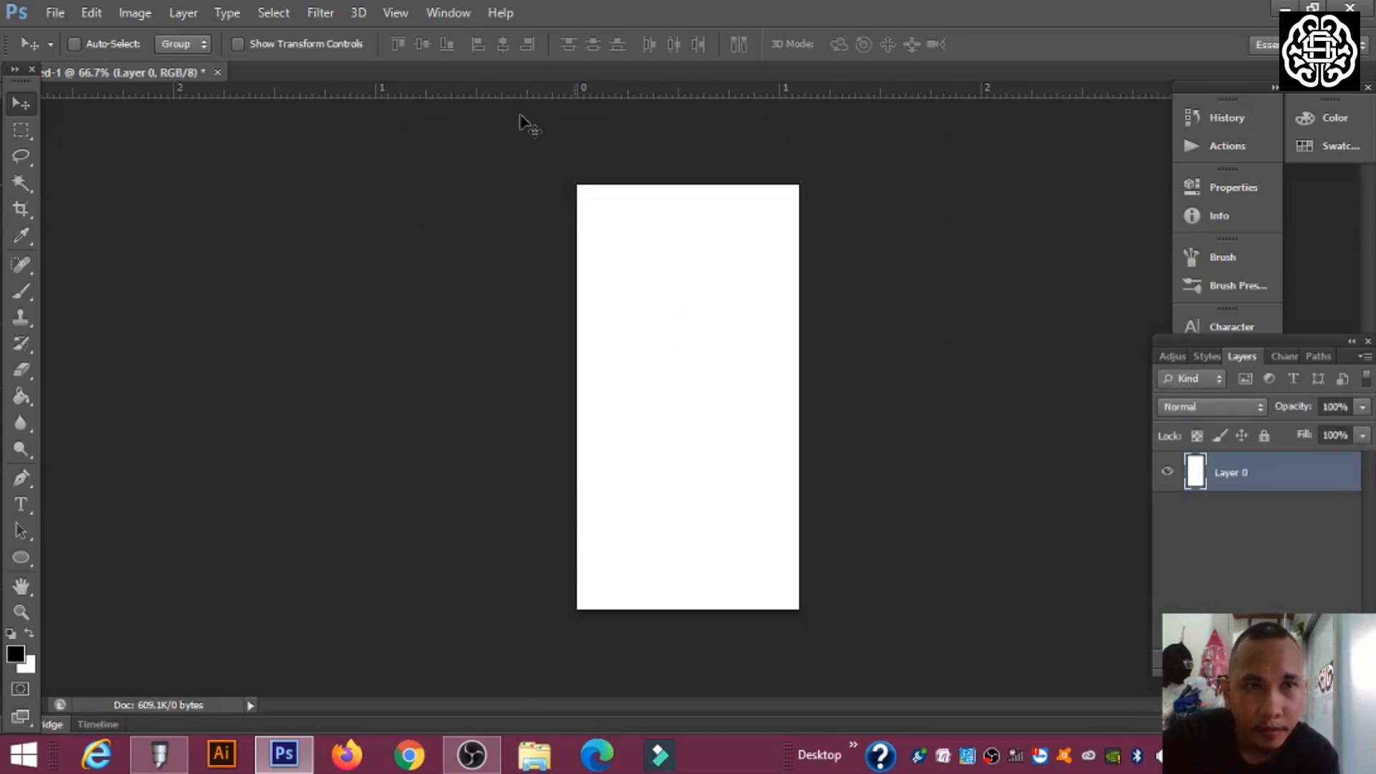
left_click_drag(12, 79, 33, 116)
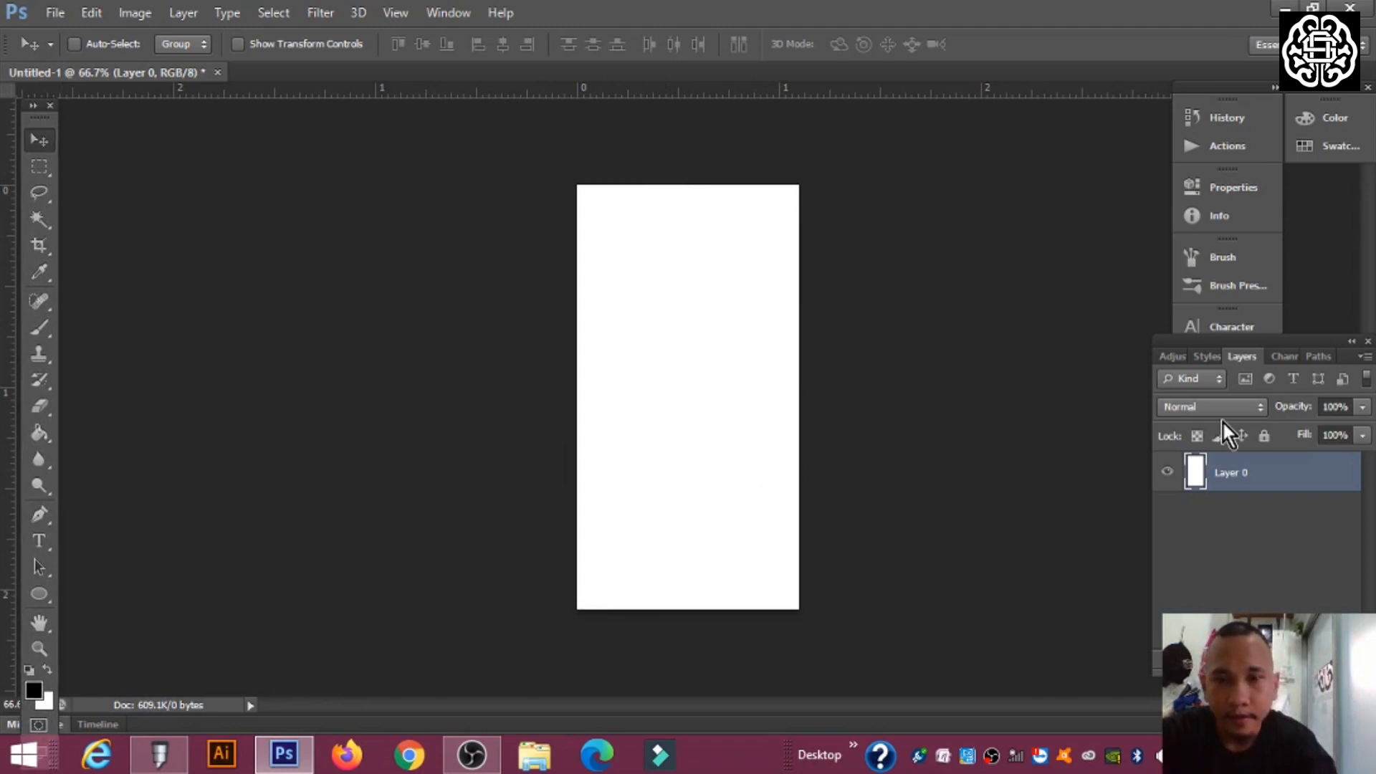
key("ctrl+t")
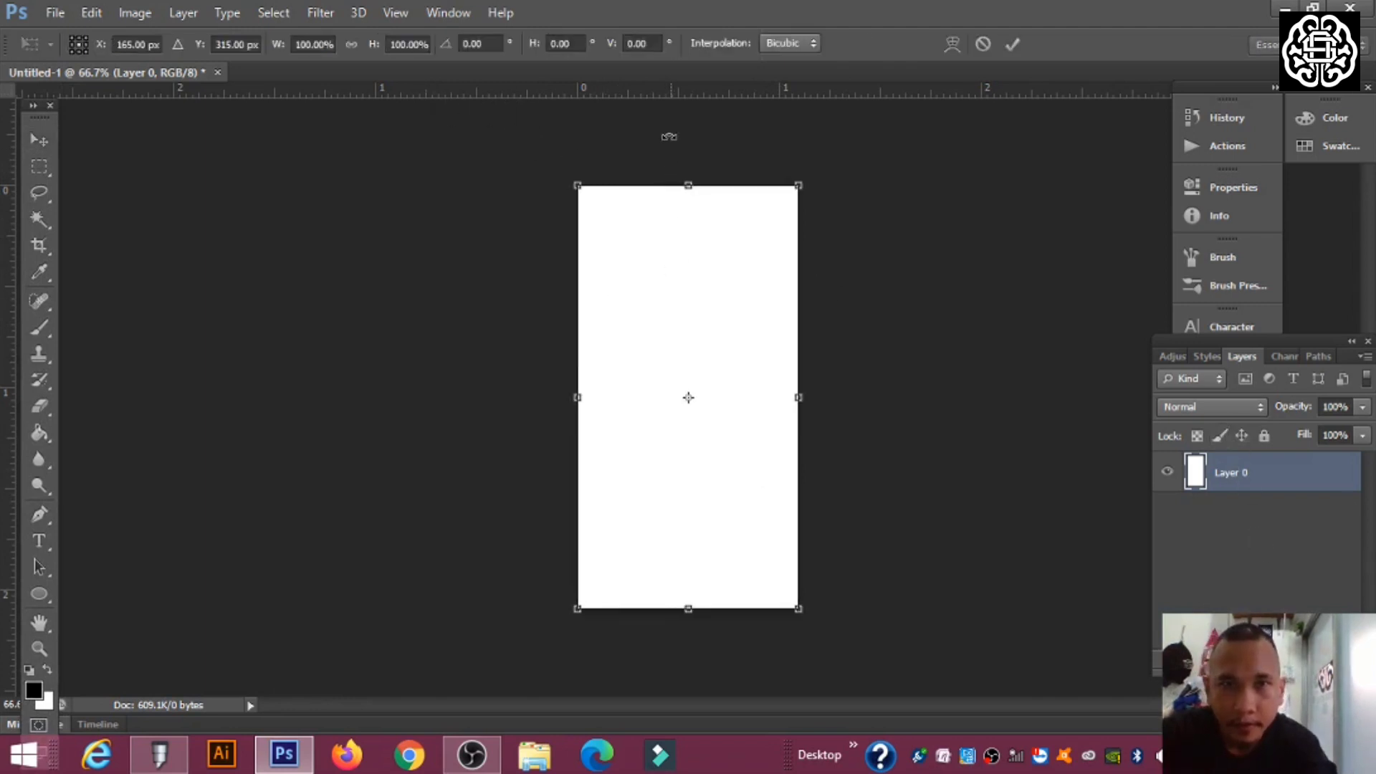
left_click_drag(668, 88, 662, 397)
key("Return")
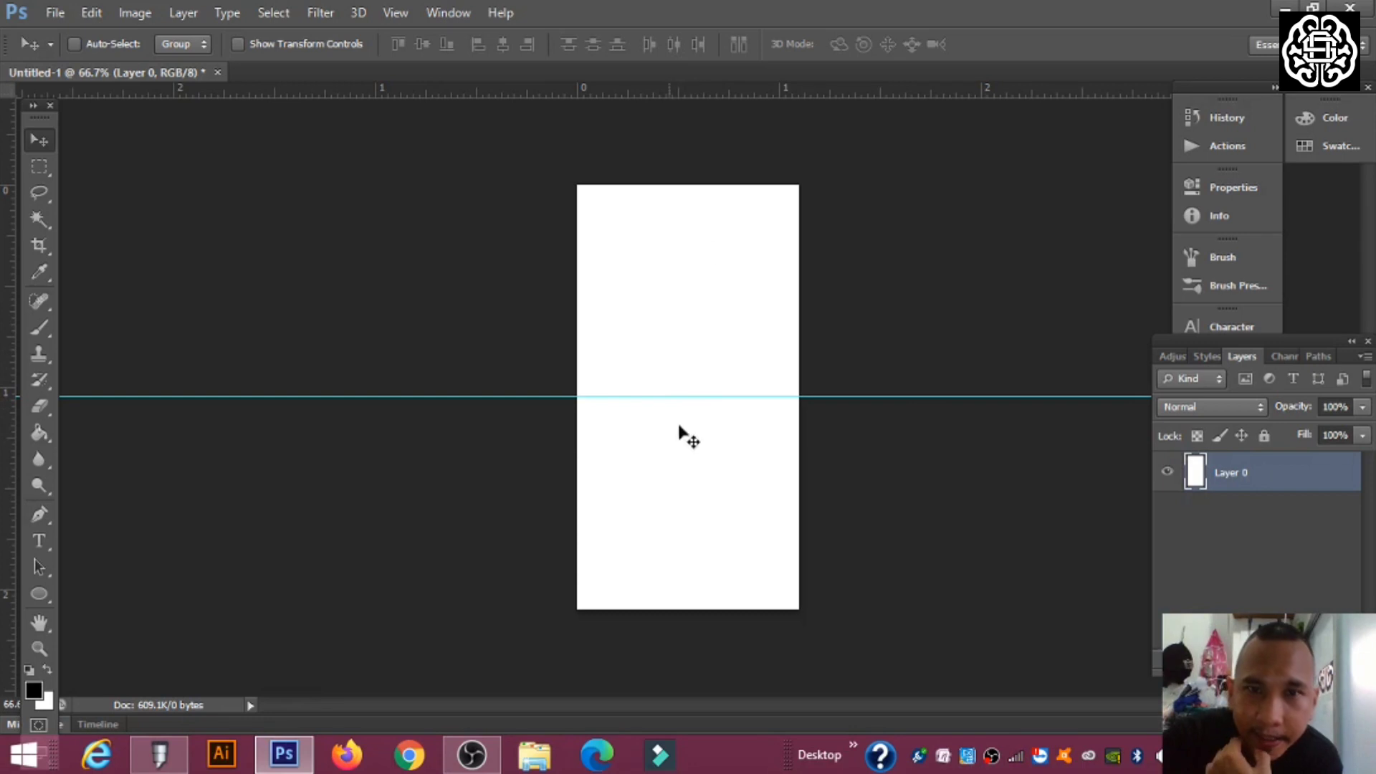
Set the foreground color to light grey e8e8e8 and fill Layer 0 with it
left_click(36, 694)
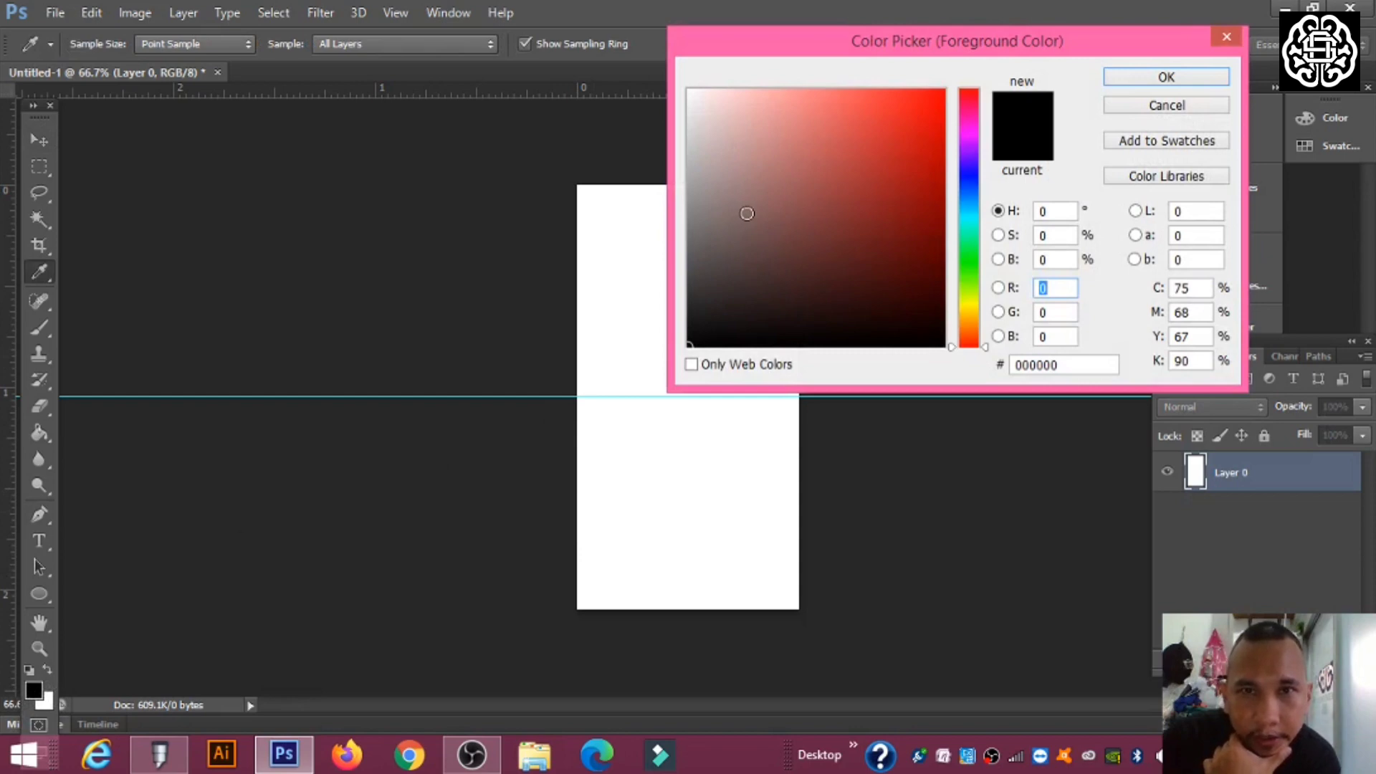
mouse_move(711, 158)
left_mouse_down()
mouse_move(642, 126)
mouse_move(650, 113)
left_mouse_up()
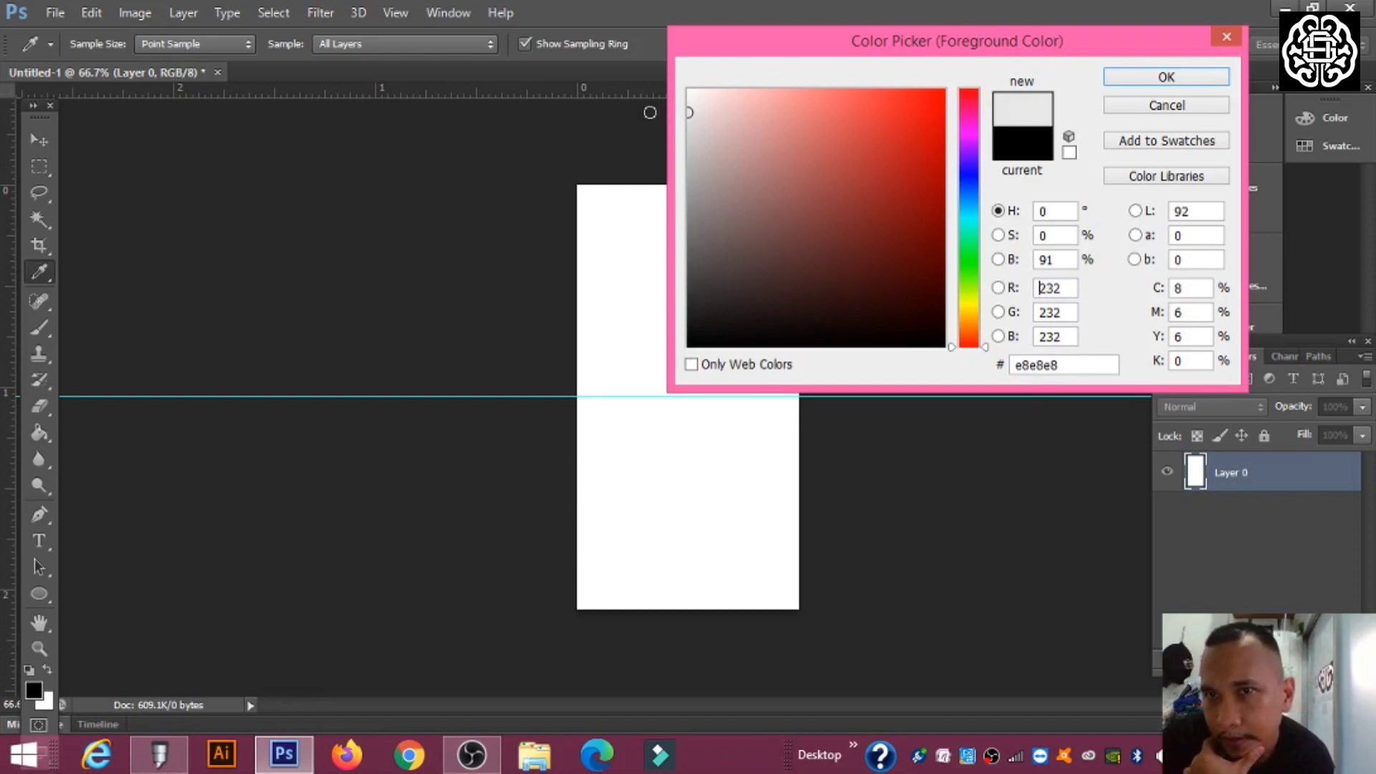
left_click_drag(720, 56, 783, 100)
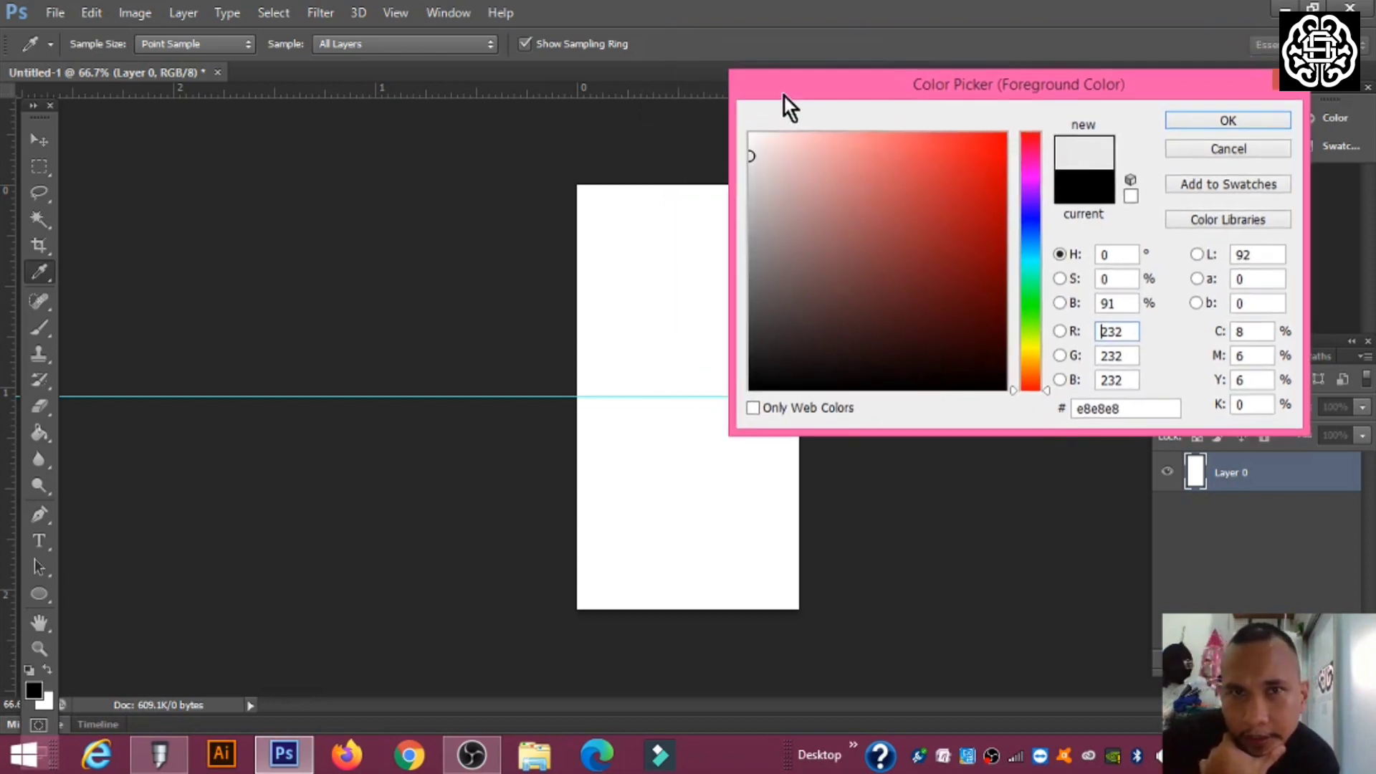
mouse_move(762, 153)
left_mouse_down()
mouse_move(700, 155)
mouse_move(717, 156)
left_mouse_up()
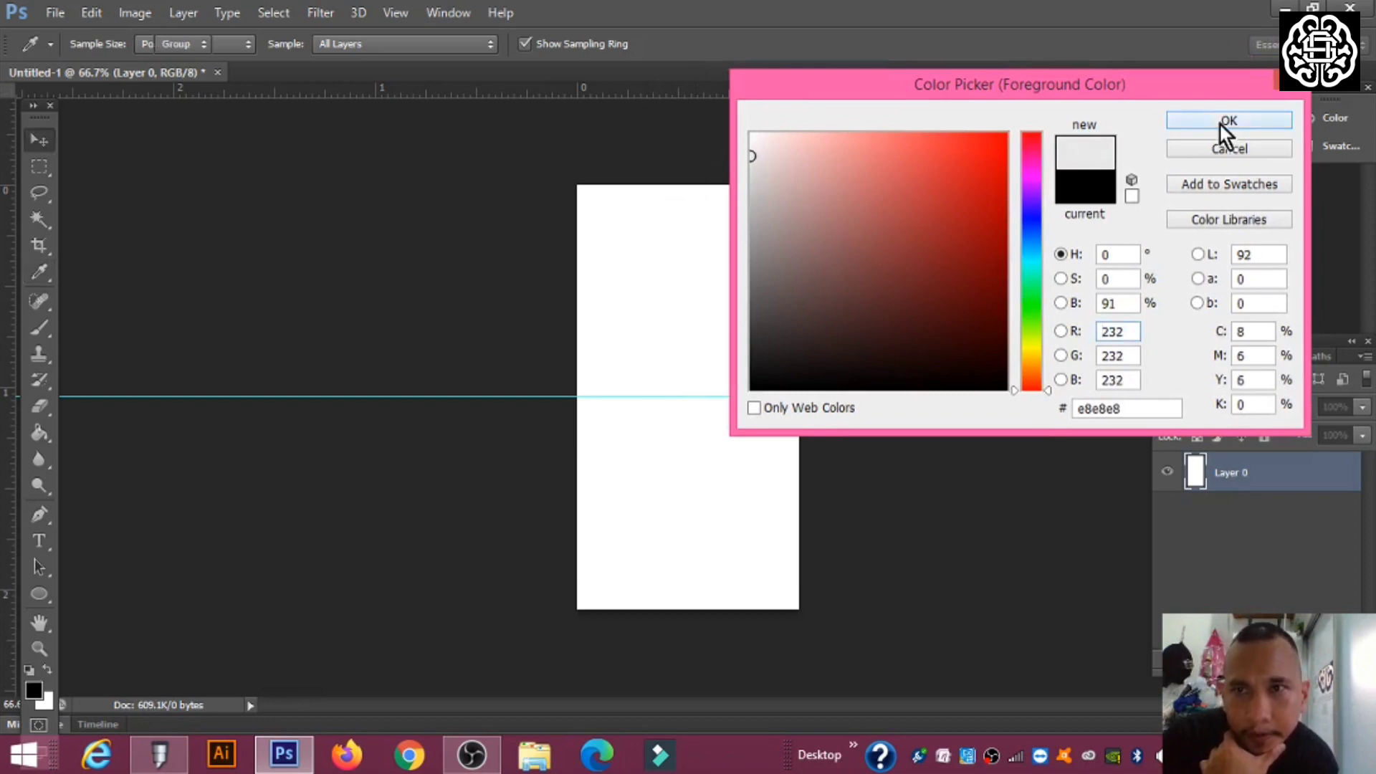
left_click(1222, 122)
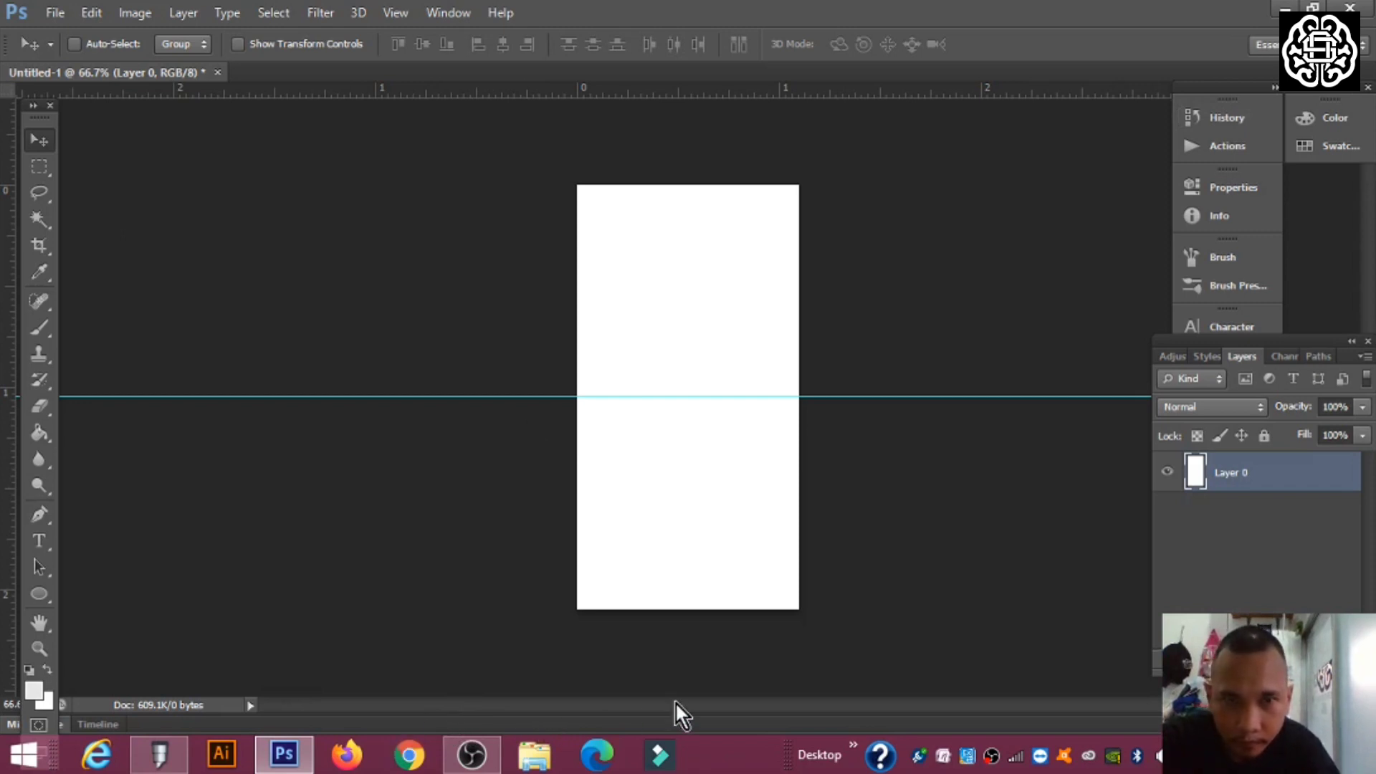
key("alt+BackSpace")
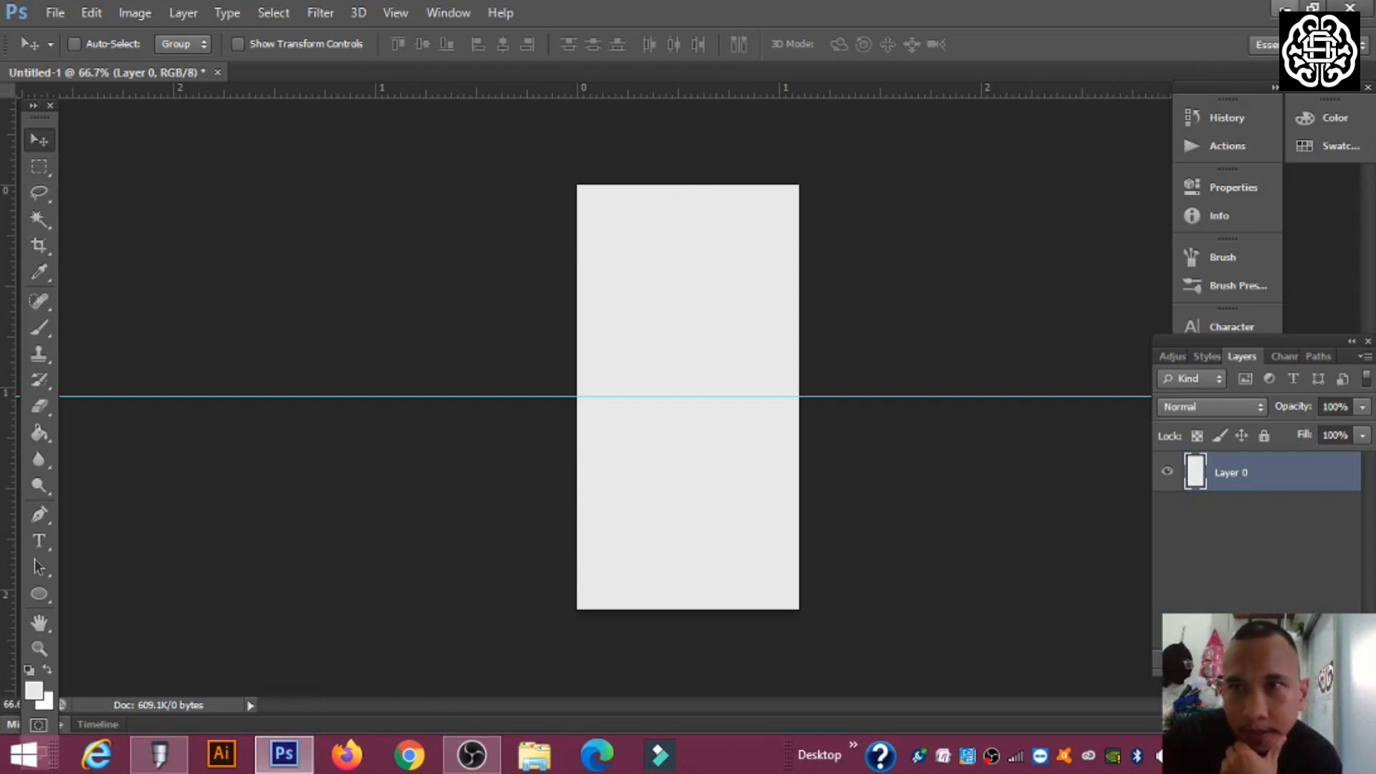
Place the OGLOGO image from the ASIBAMNEWLOGO folder into the Photoshop document
left_click(1285, 8)
double_click(1169, 32)
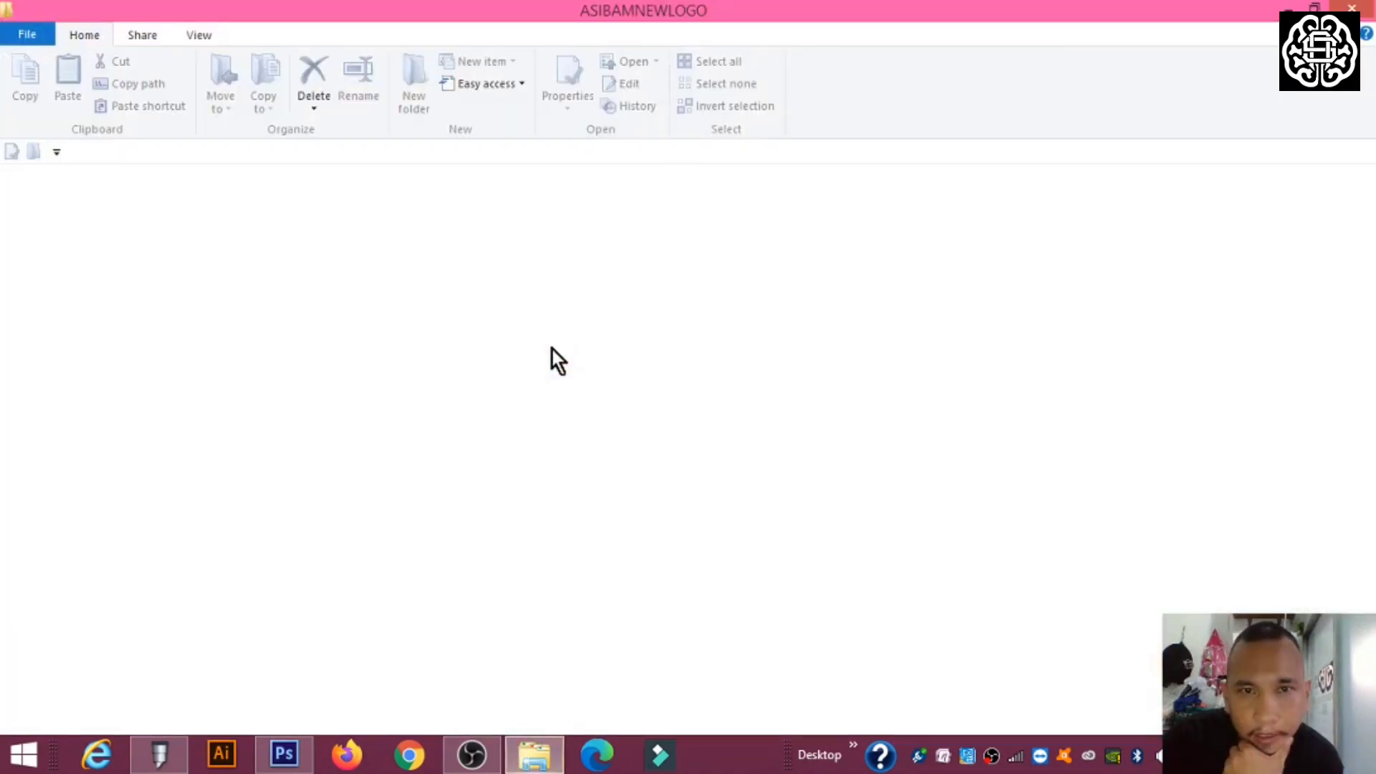
scroll(557, 361, "down", 10)
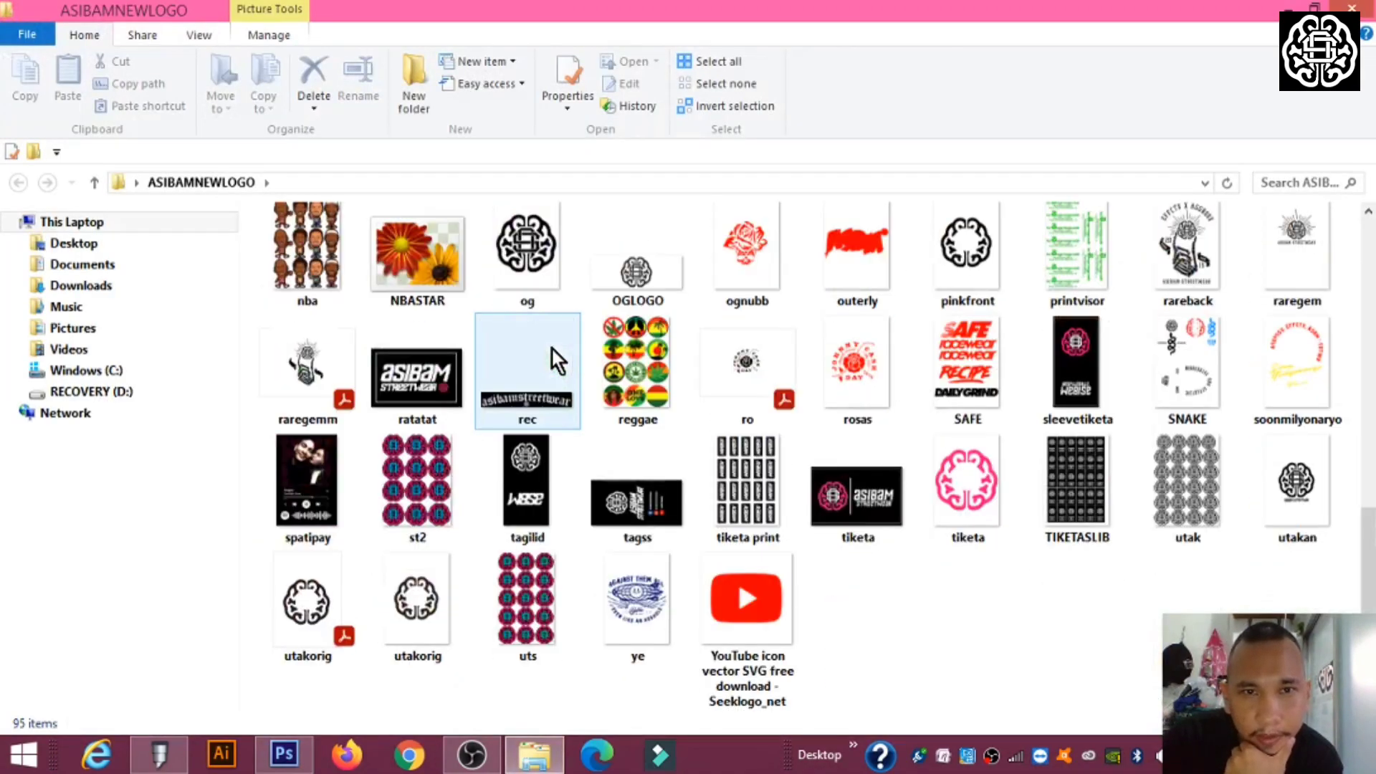
left_click_drag(628, 274, 682, 337)
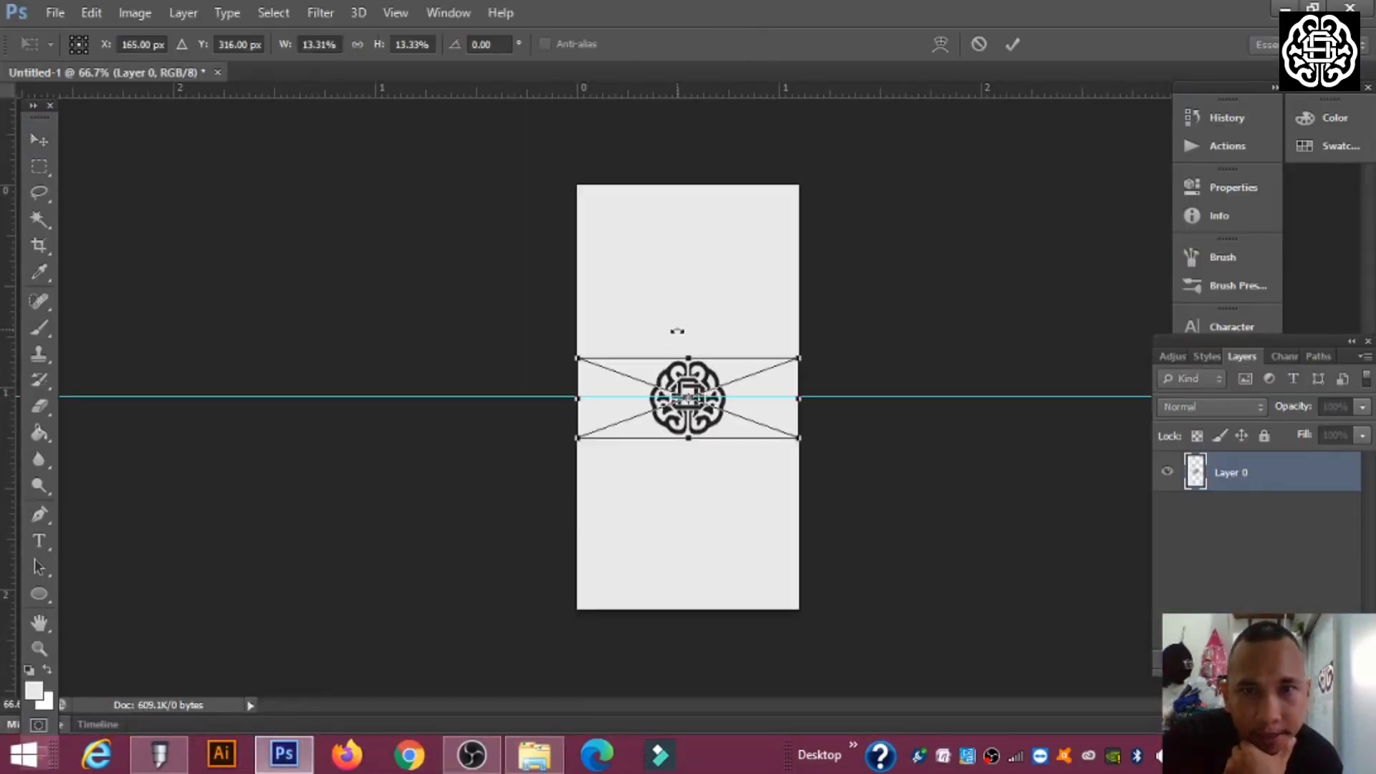
Enlarge the placed logo to just over half the canvas width and move it above the horizontal guide
left_click_drag(689, 437, 694, 298)
key("ctrl+z")
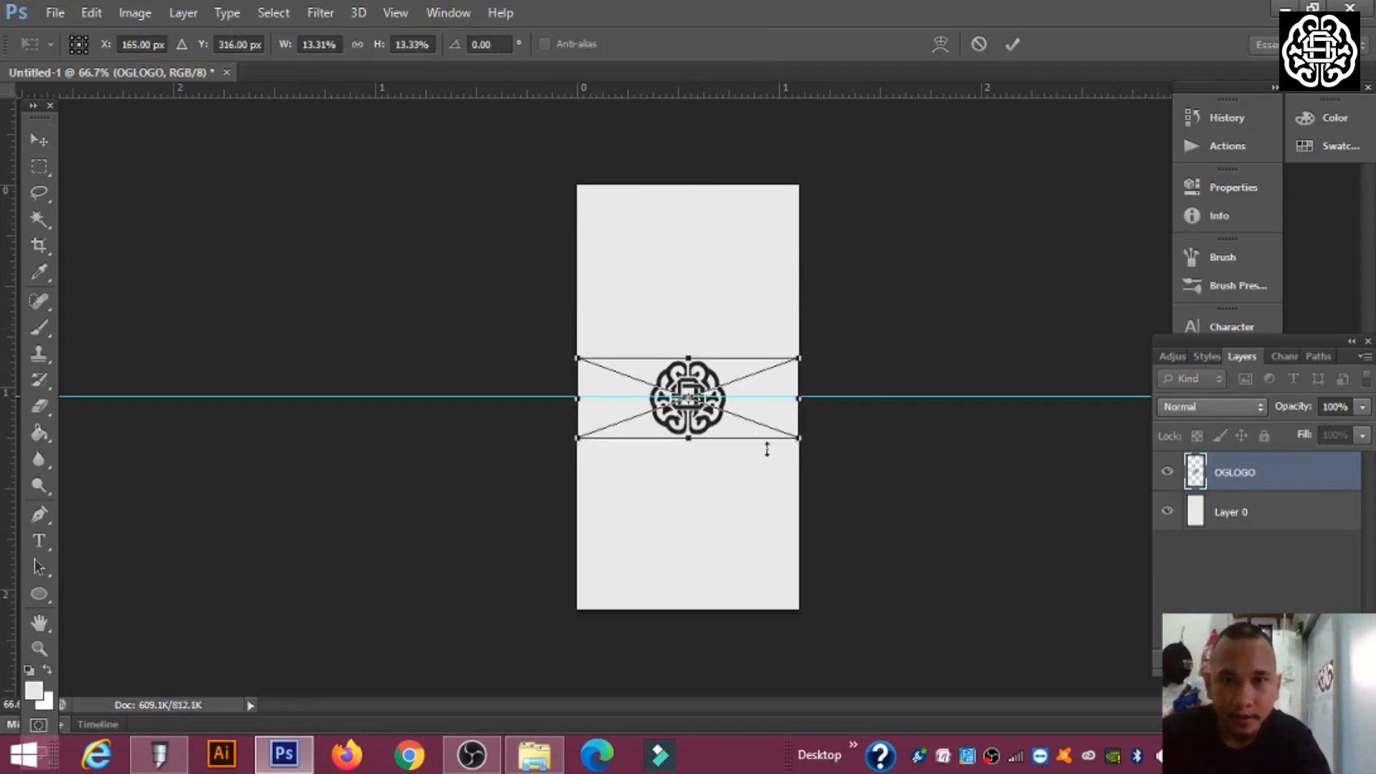
left_click_drag(801, 443, 839, 541)
left_click_drag(731, 451, 726, 350)
key("Return")
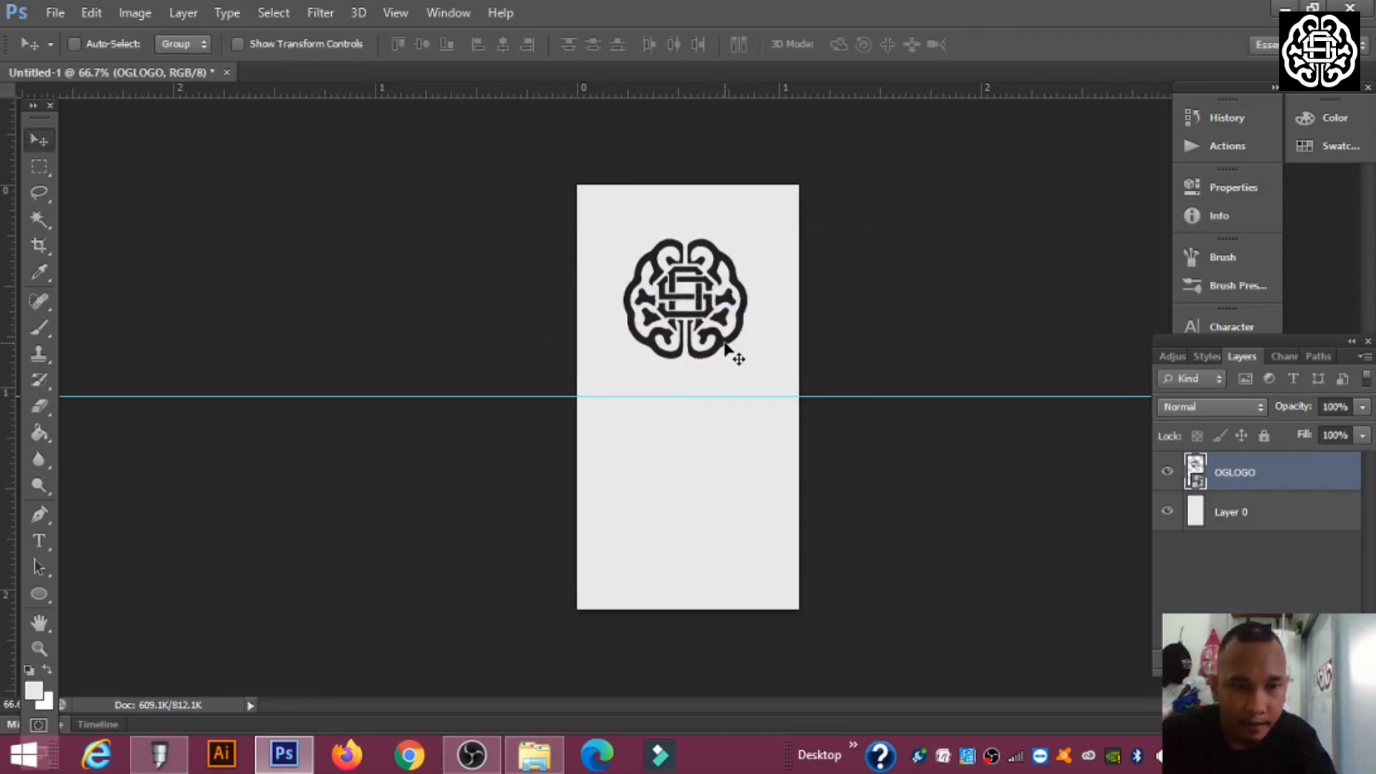
Align the logo to the horizontal centre of the canvas and clear the selection
key("ctrl+a")
left_click(504, 44)
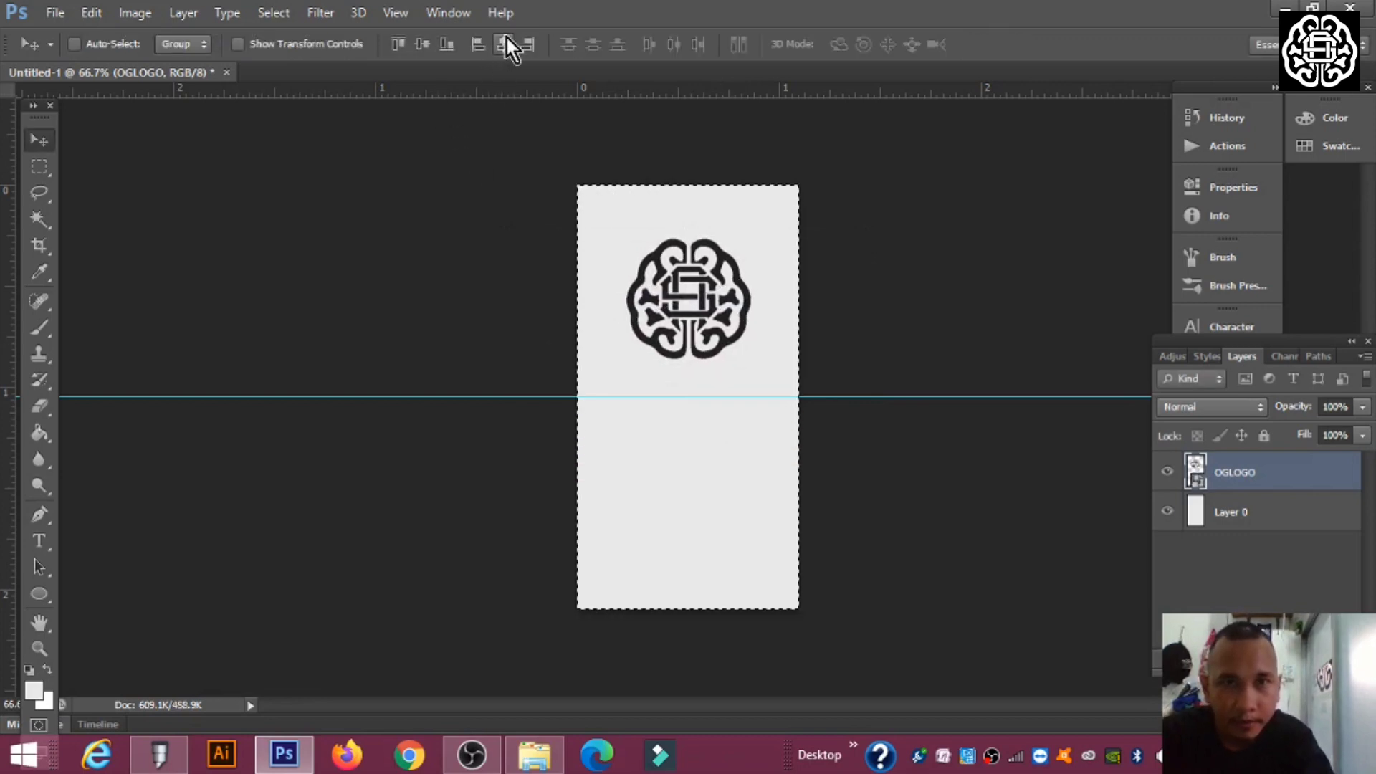
key("ctrl+d")
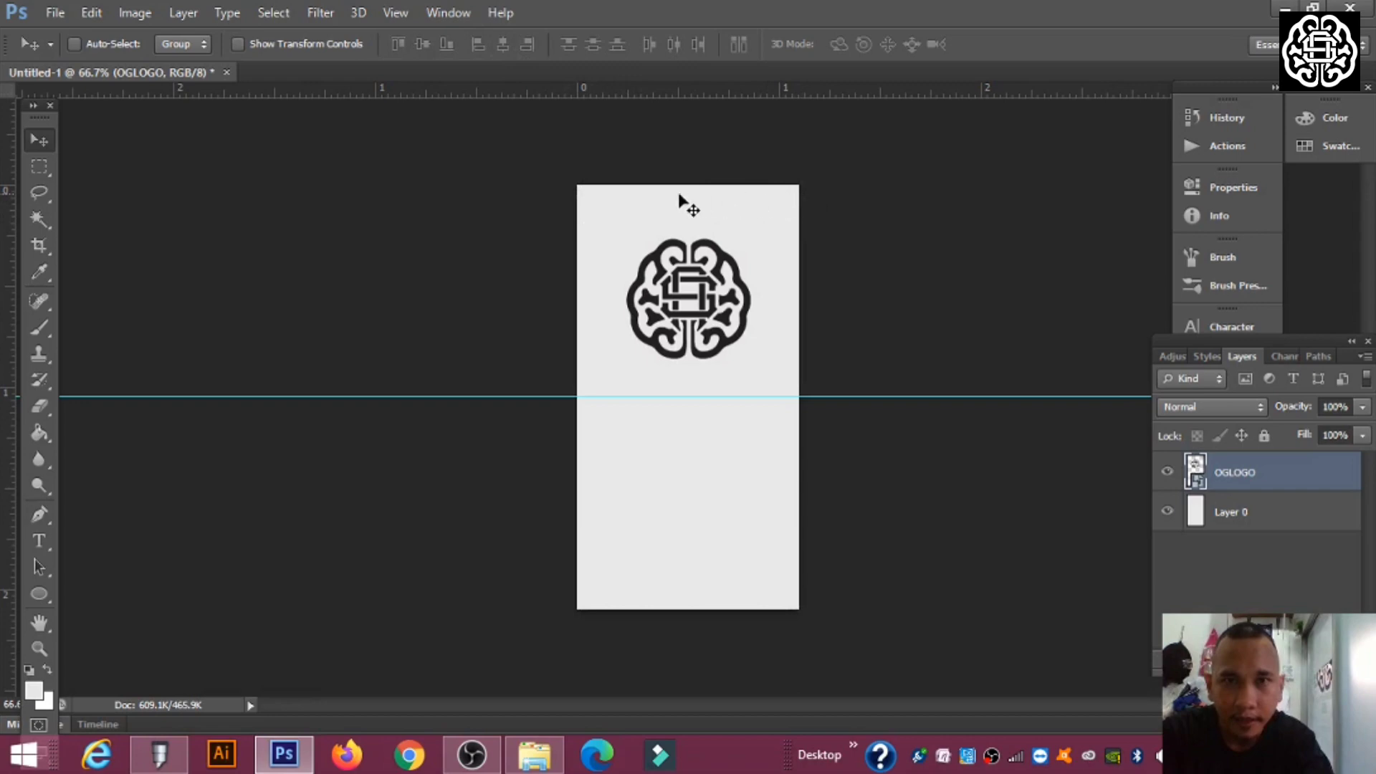
left_click_drag(710, 302, 708, 301)
key("ctrl+a")
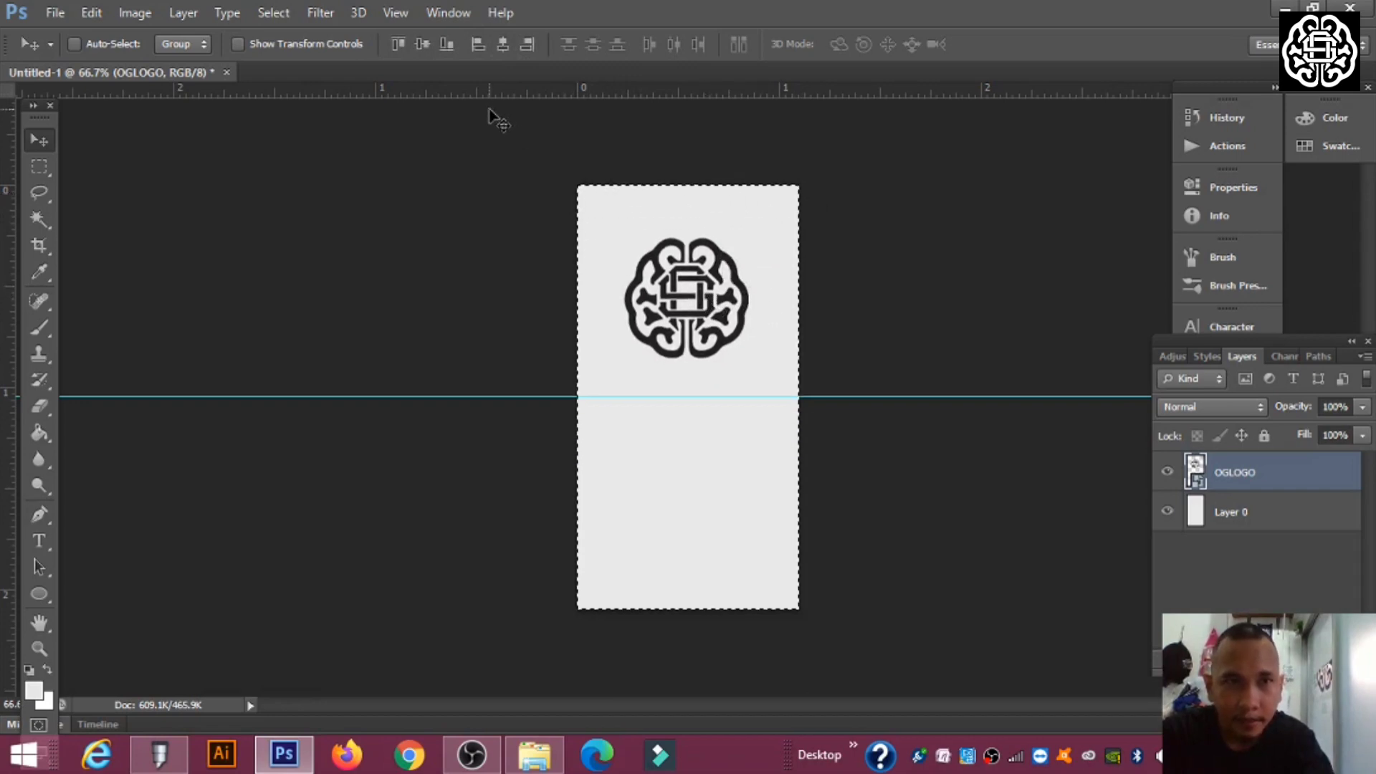
left_click(506, 42)
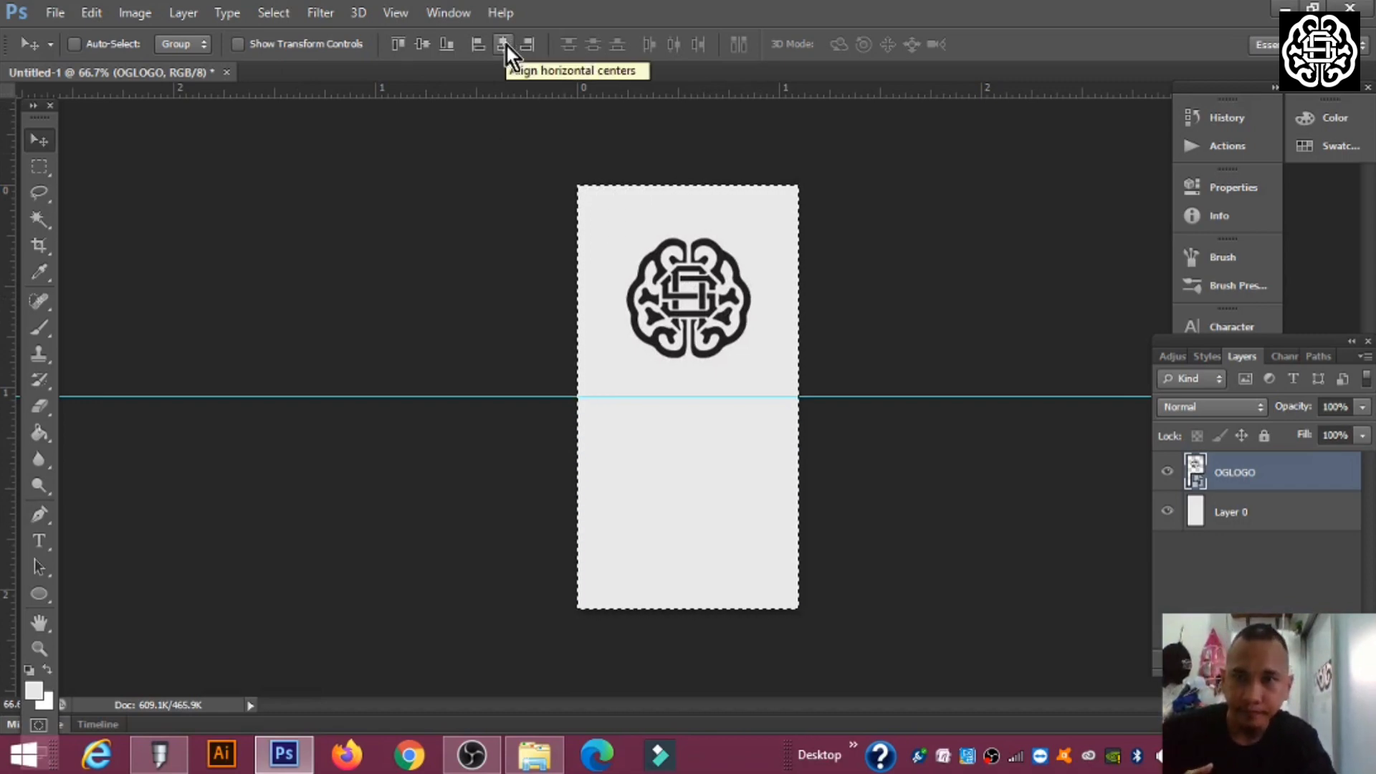
key("ctrl+d")
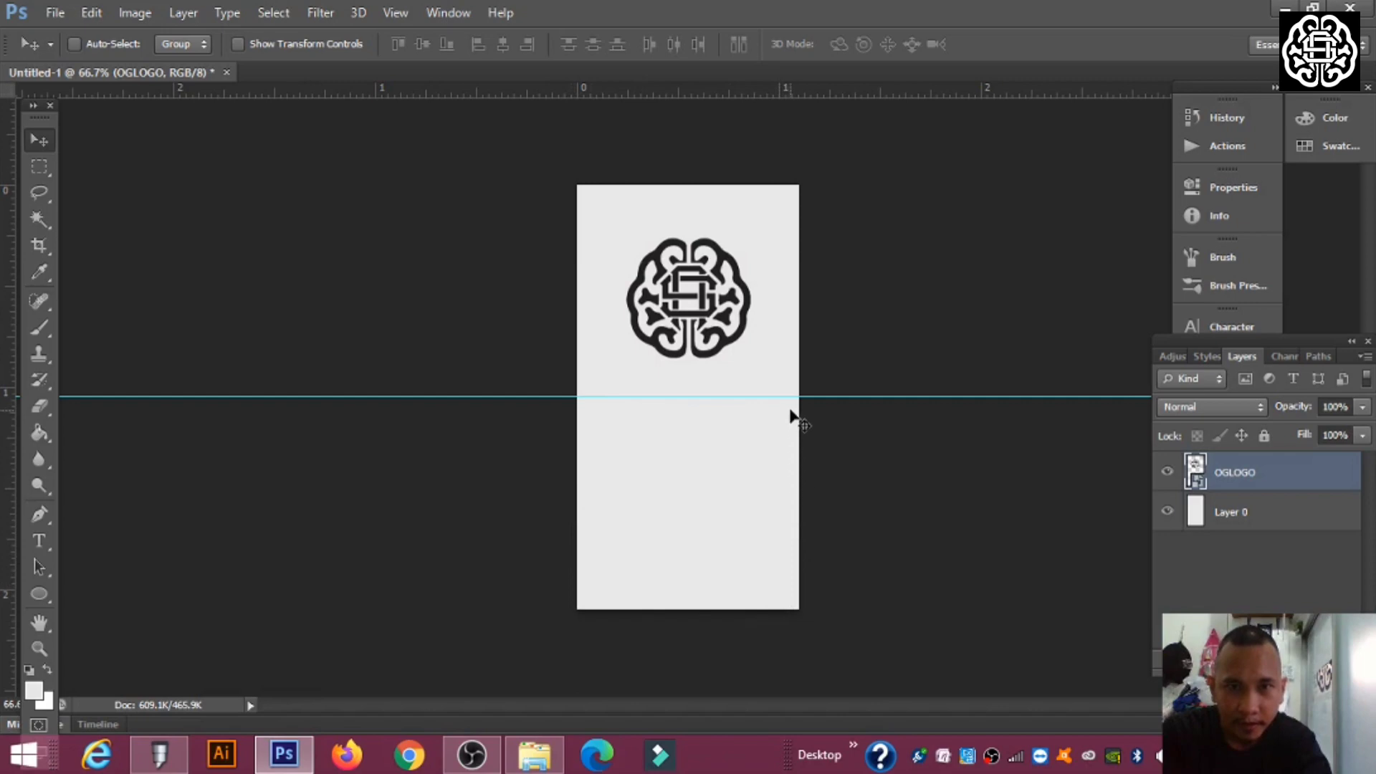
Start a text line below the guide, near the canvas's left edge, with the font size set to 8 pt
left_click(41, 545)
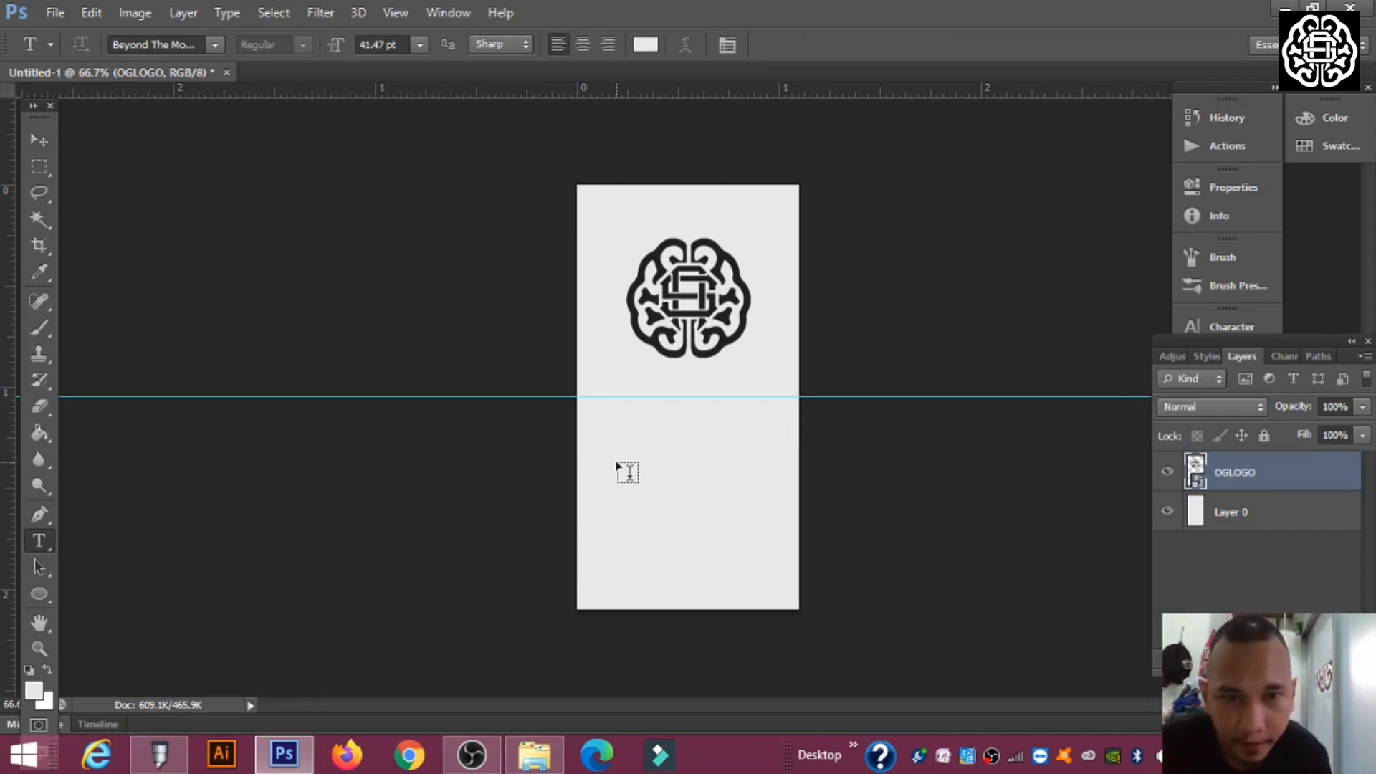
left_click(606, 450)
left_click(420, 44)
left_click(407, 274)
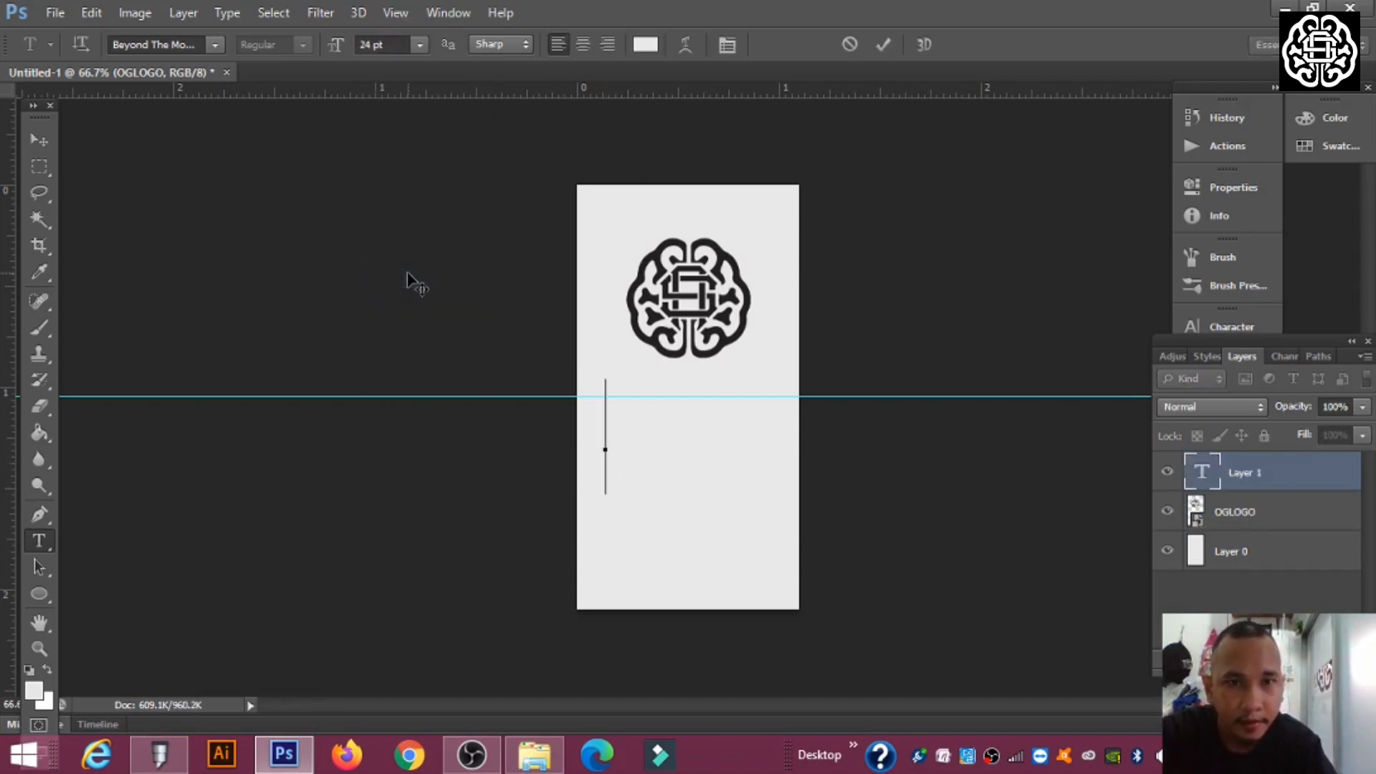
left_click(421, 44)
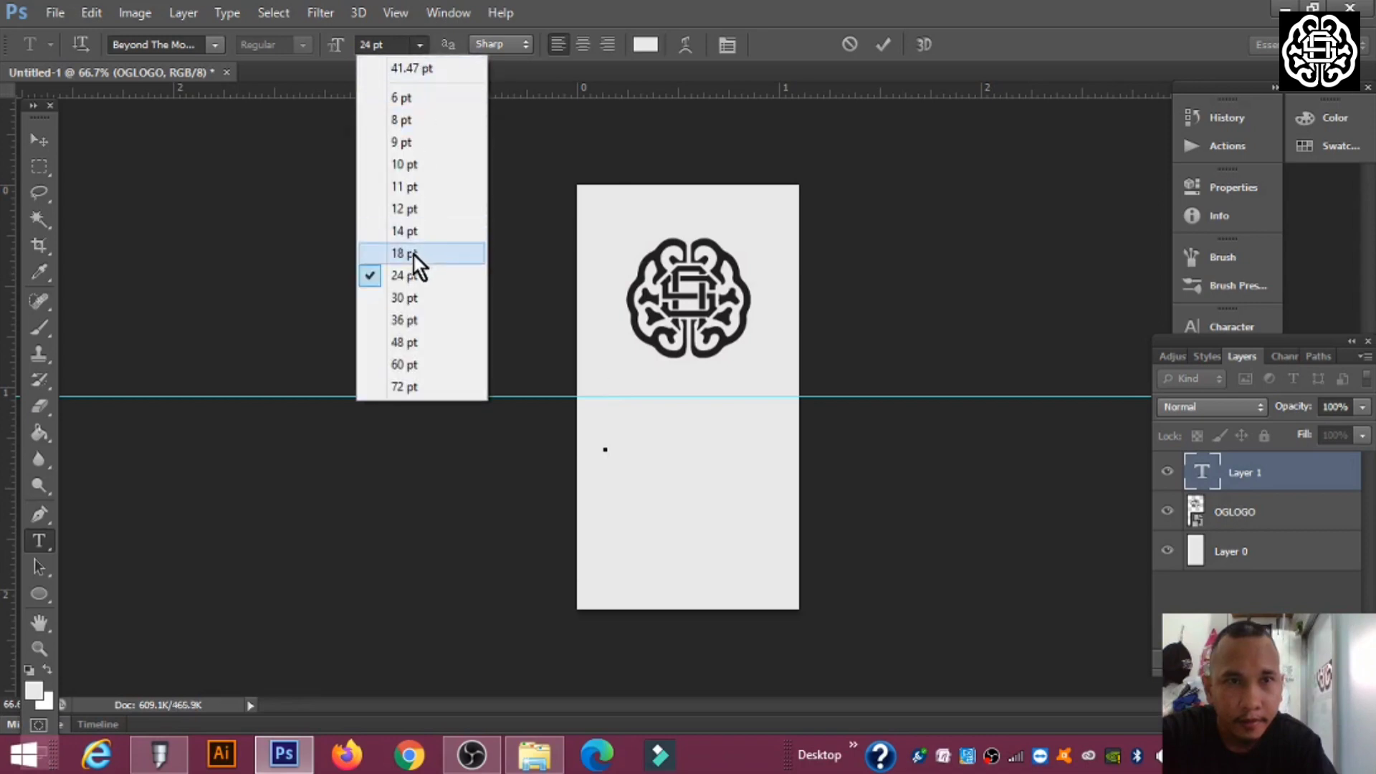
left_click(411, 230)
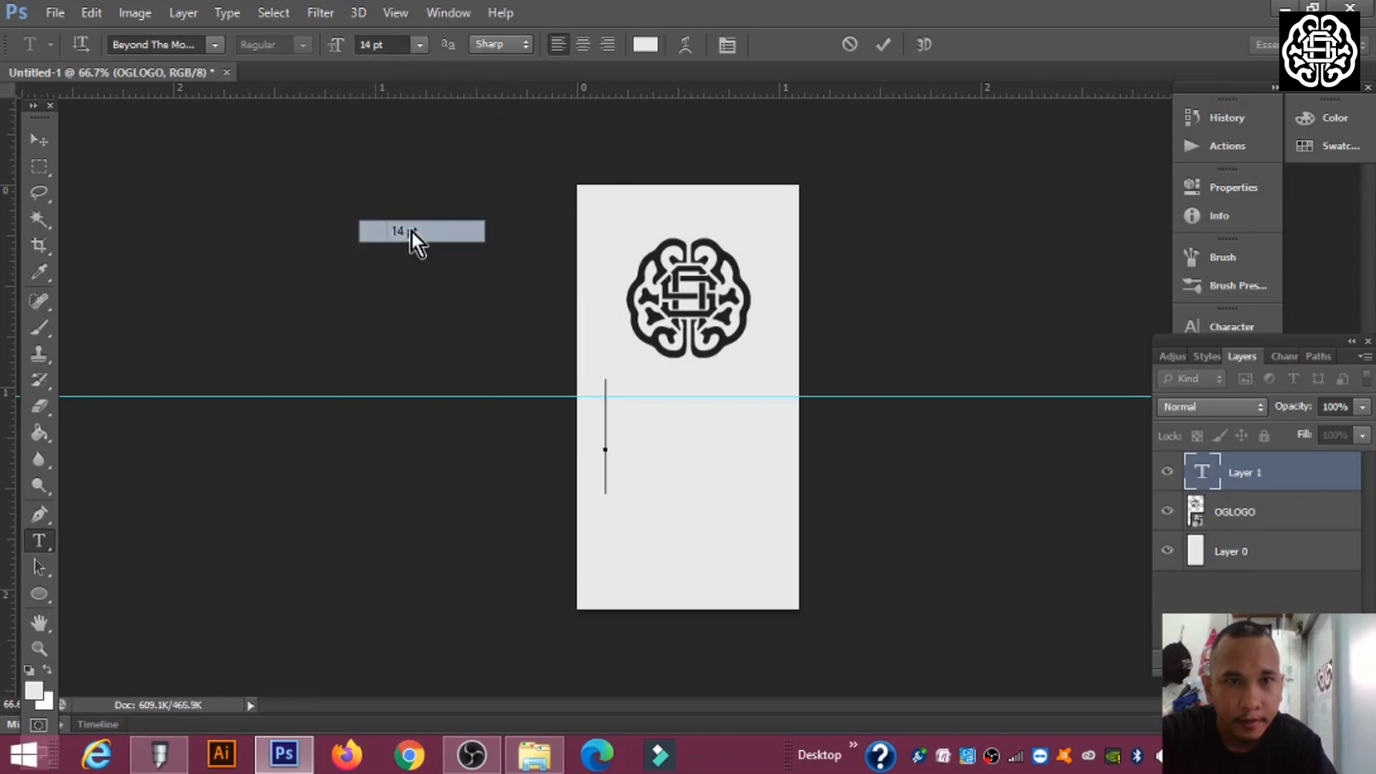
left_click(419, 46)
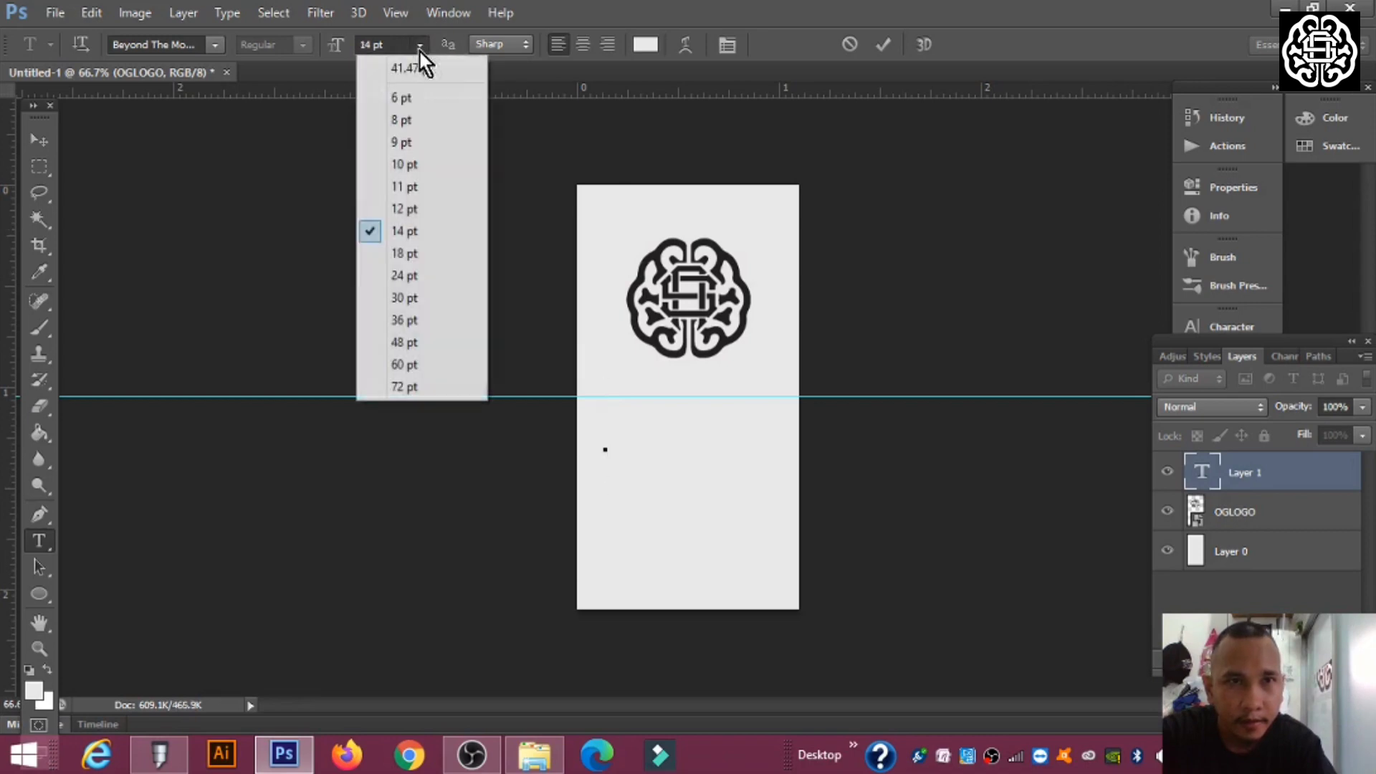
left_click(404, 120)
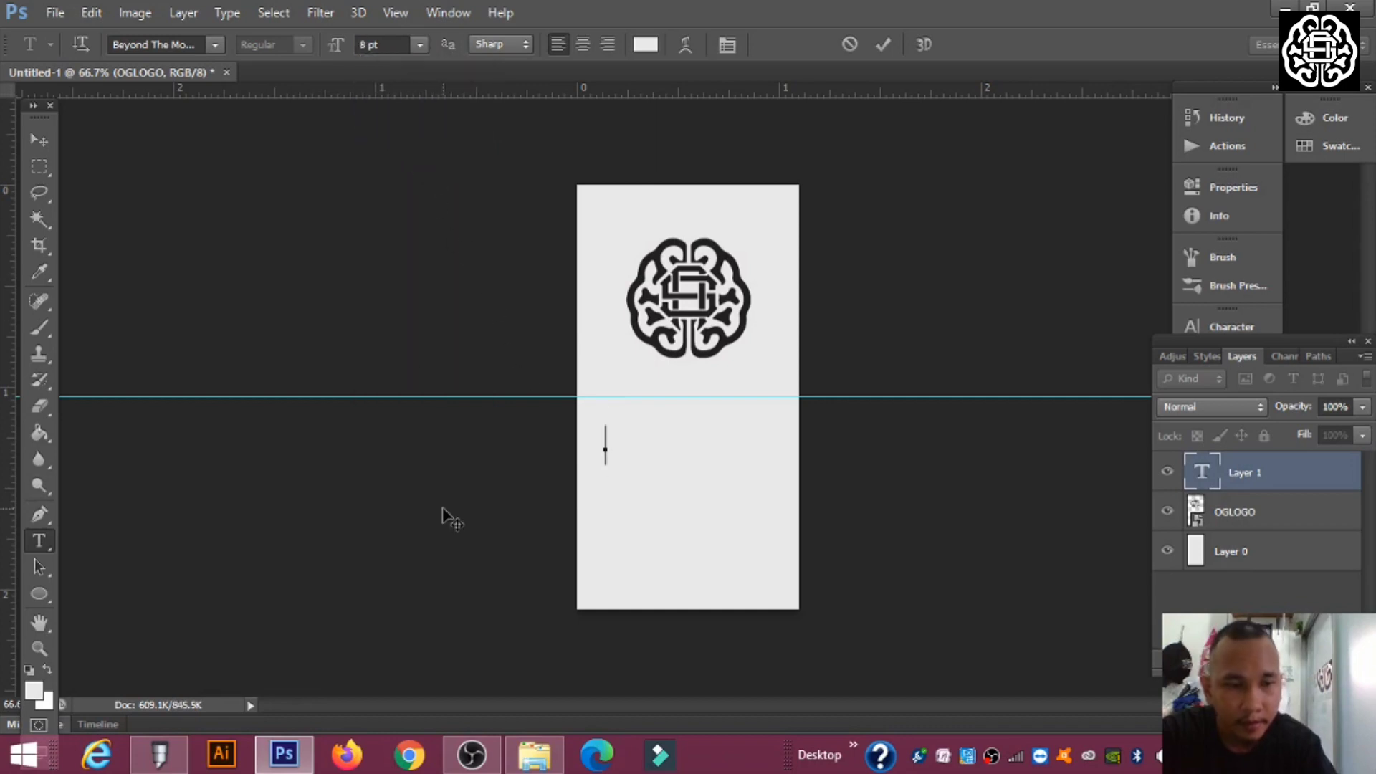
type("___")
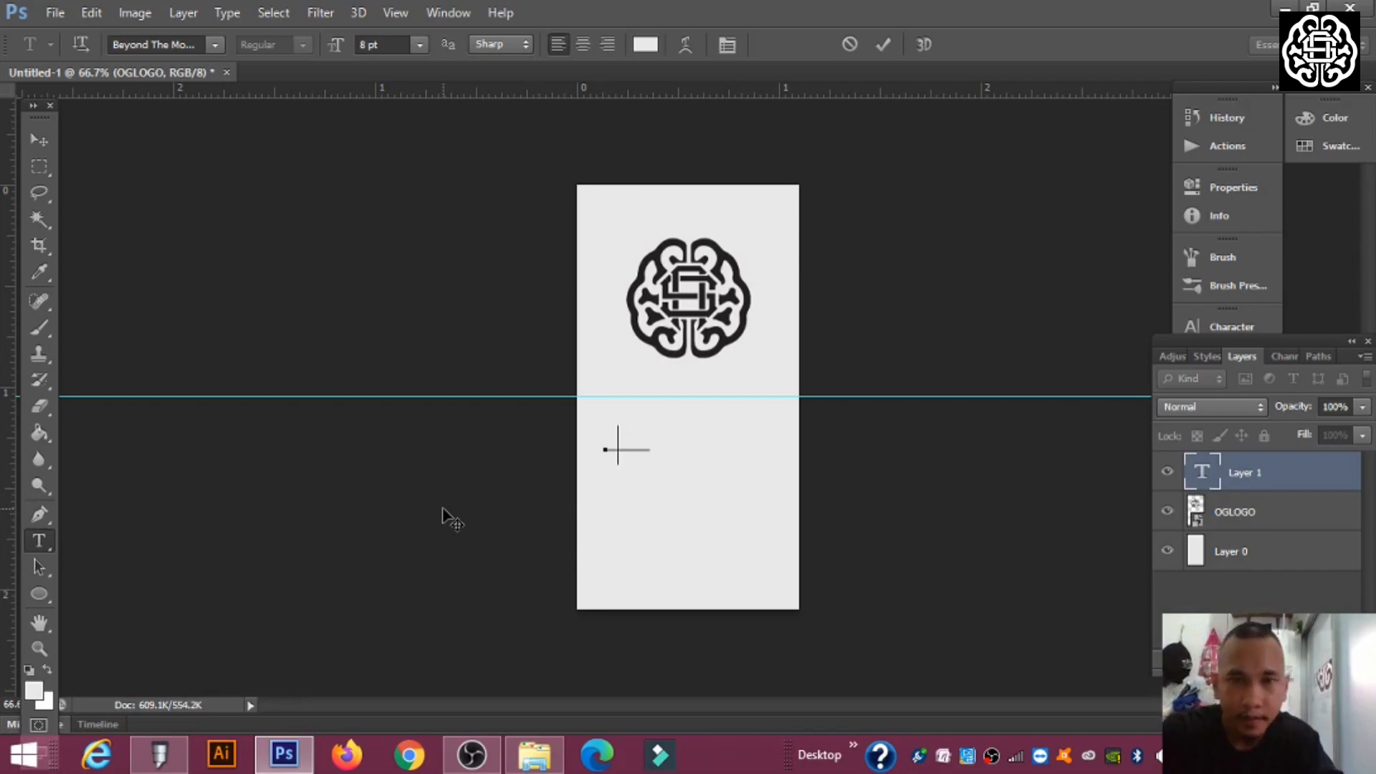
key("BackSpace")
key("BackSpace")
key("BackSpace")
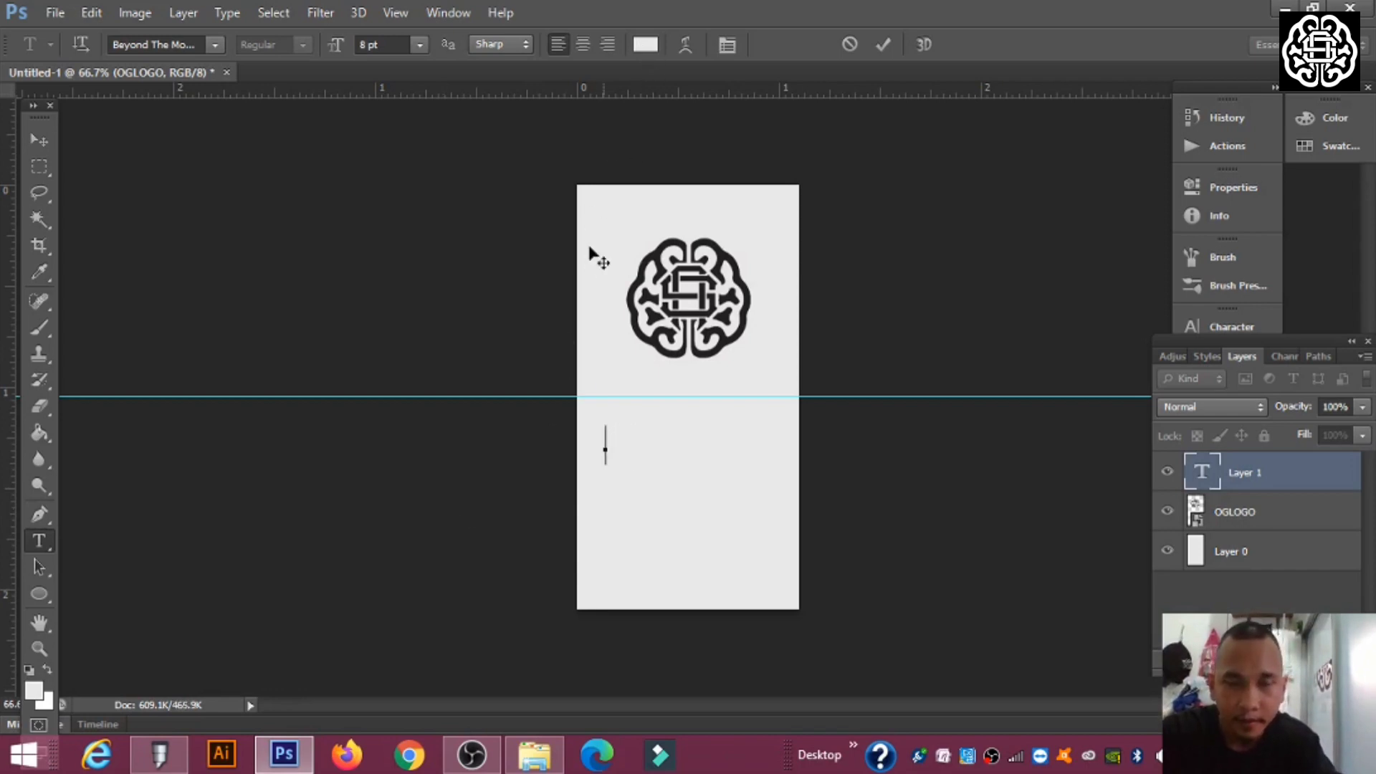
Set the text colour of the new text line to black (000000)
left_click(644, 46)
left_click_drag(885, 229, 605, 538)
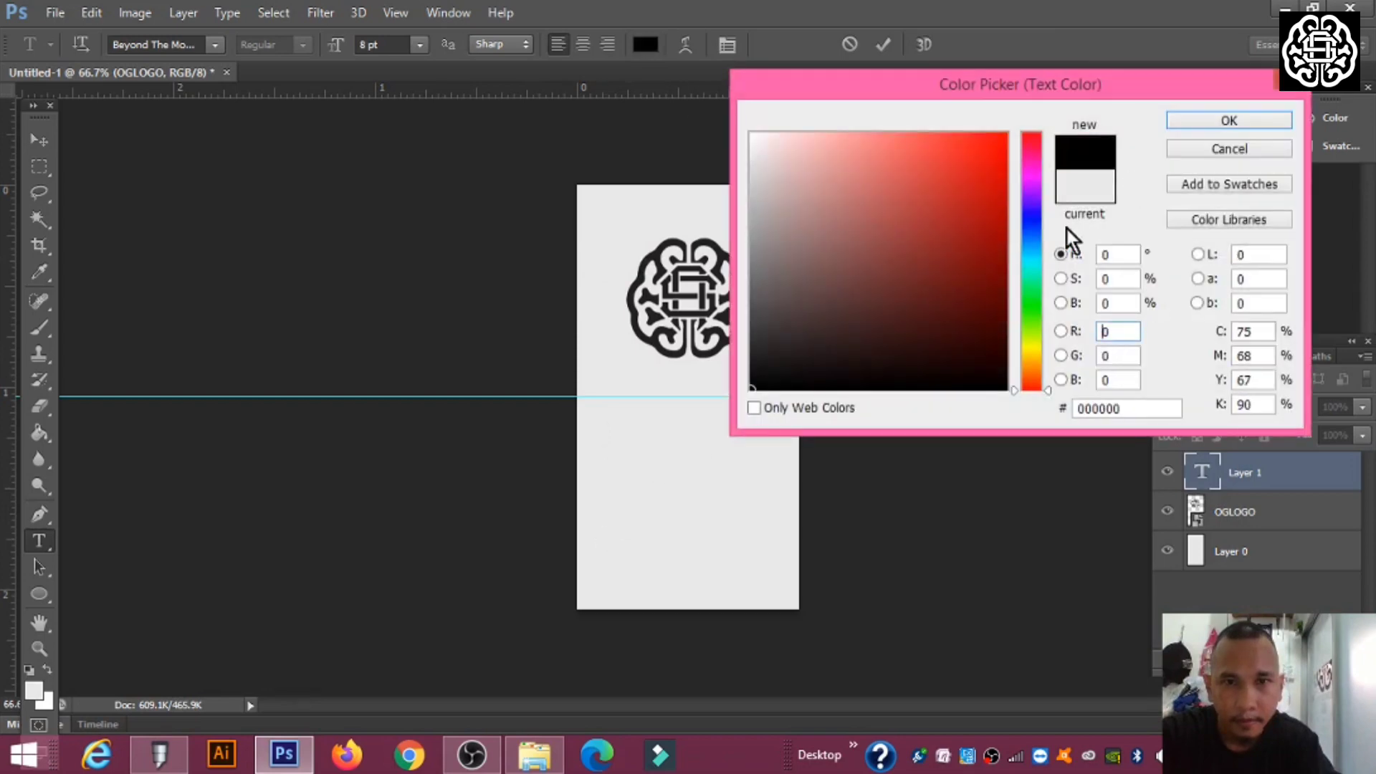
left_click(1184, 125)
Enter AGGRESSIVE, X and EFFECTIVE on three centre-aligned lines below the guide, keeping the text block within the canvas
type("AGGRESSIVE")
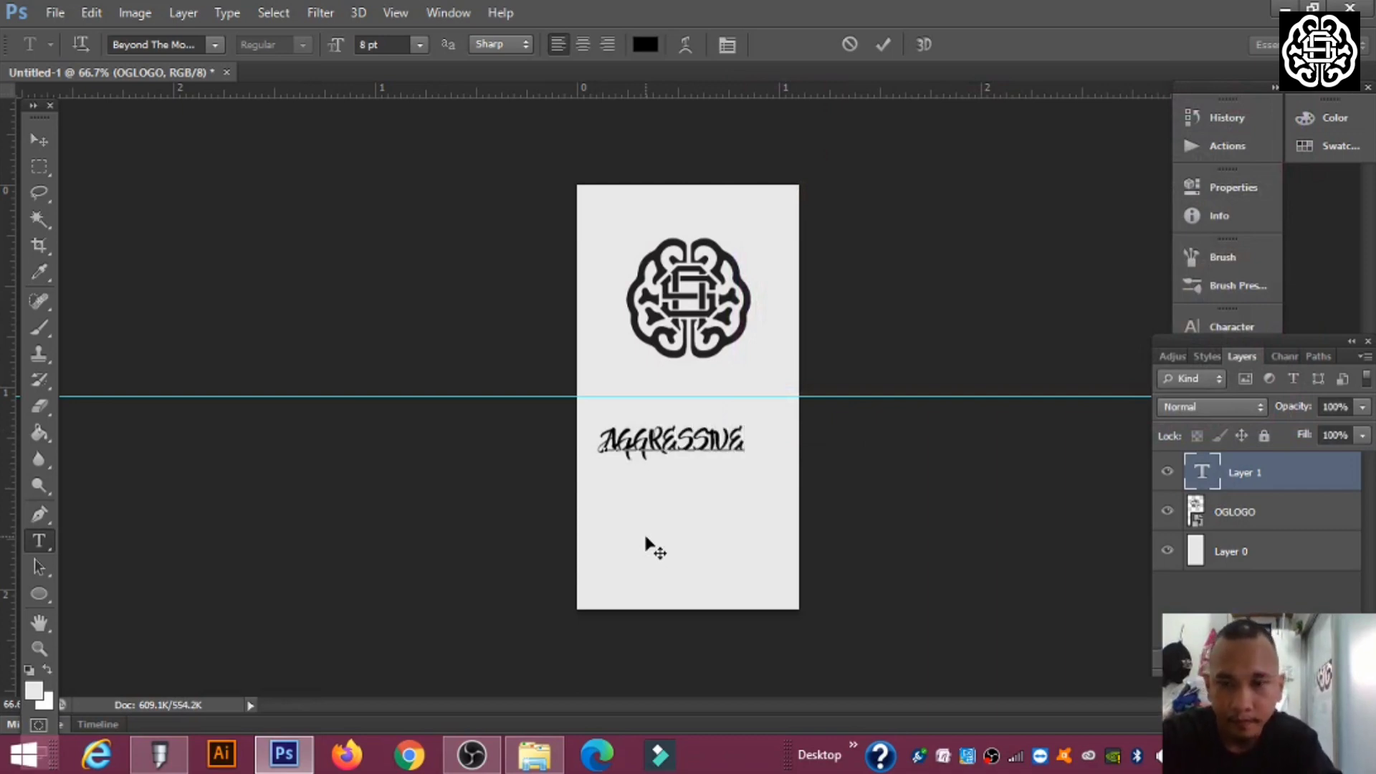
left_click(581, 47)
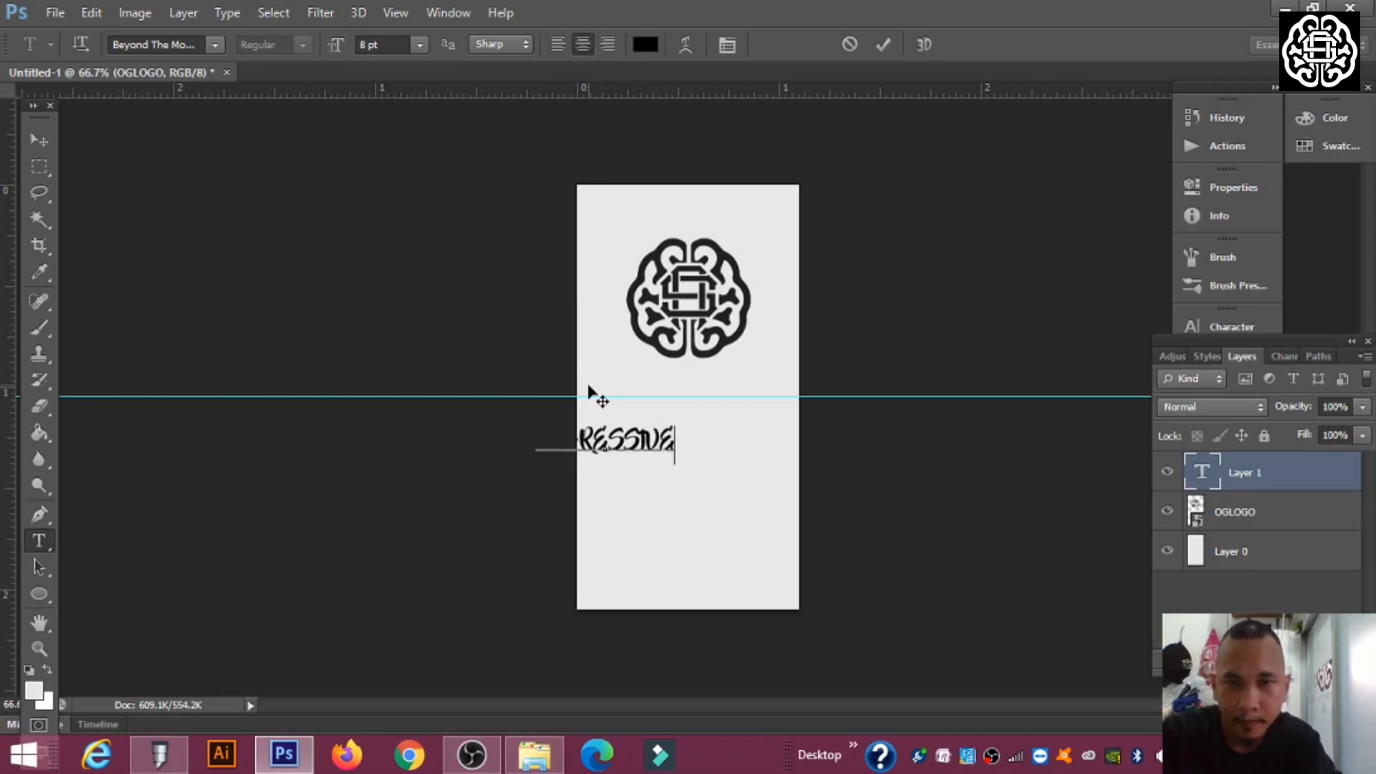
left_click_drag(654, 549, 722, 556)
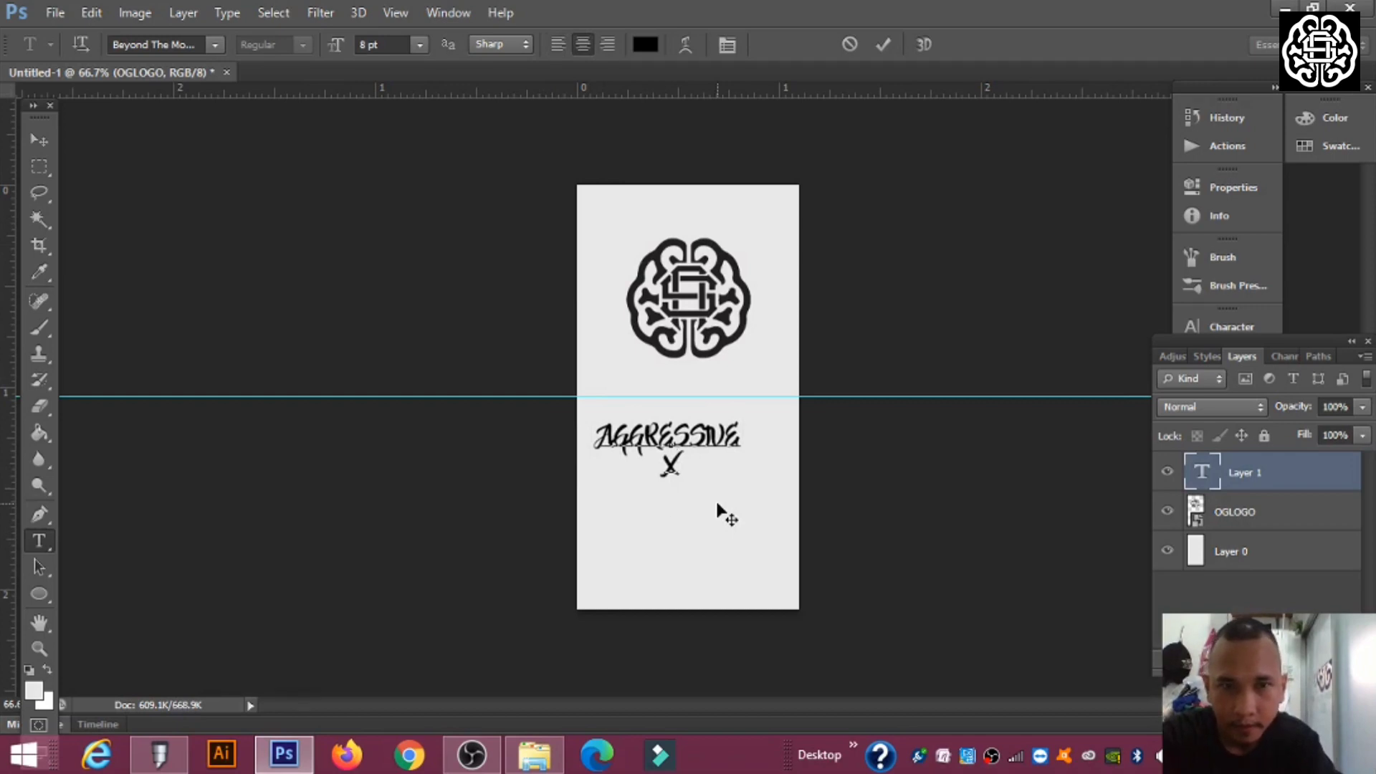
type("FECTIVE")
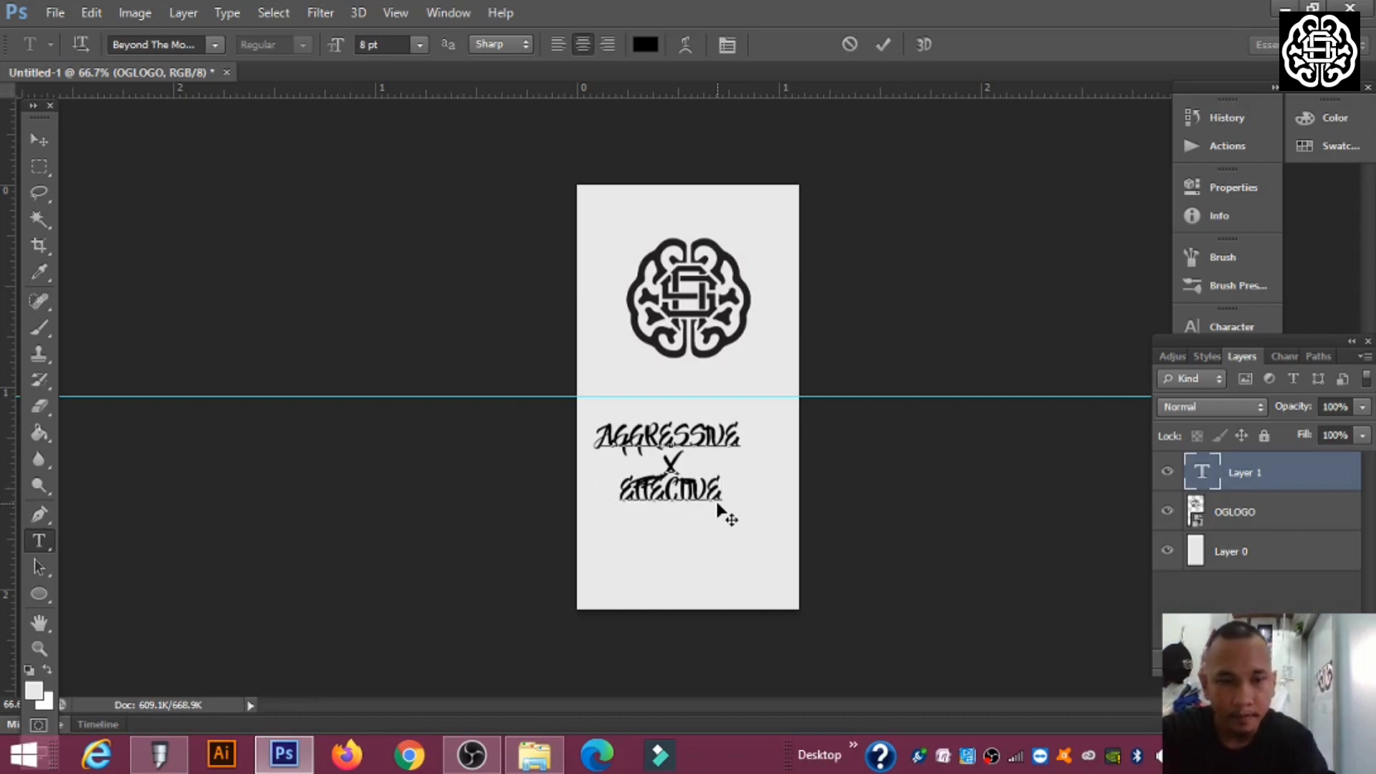
Change the font of all three text lines to Prezident
key("ctrl+a")
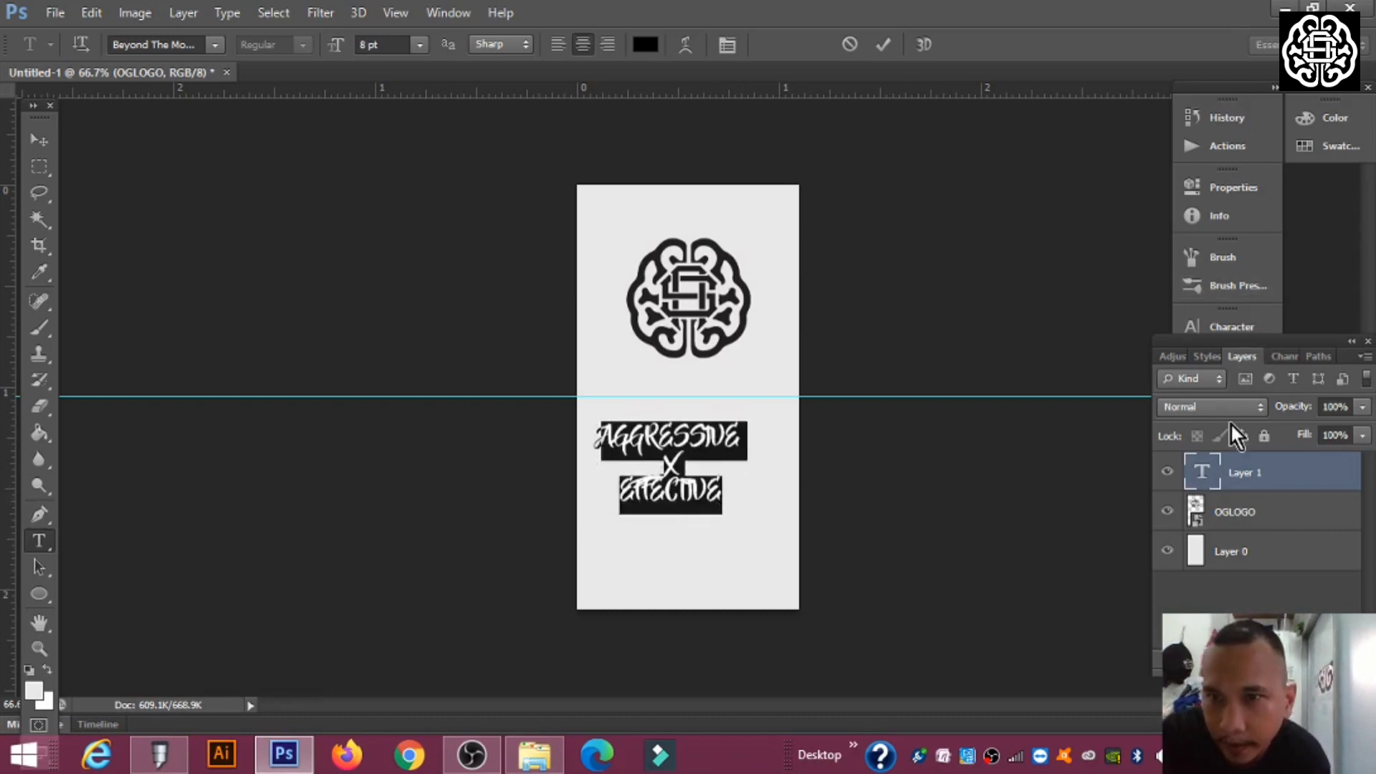
left_click(1222, 337)
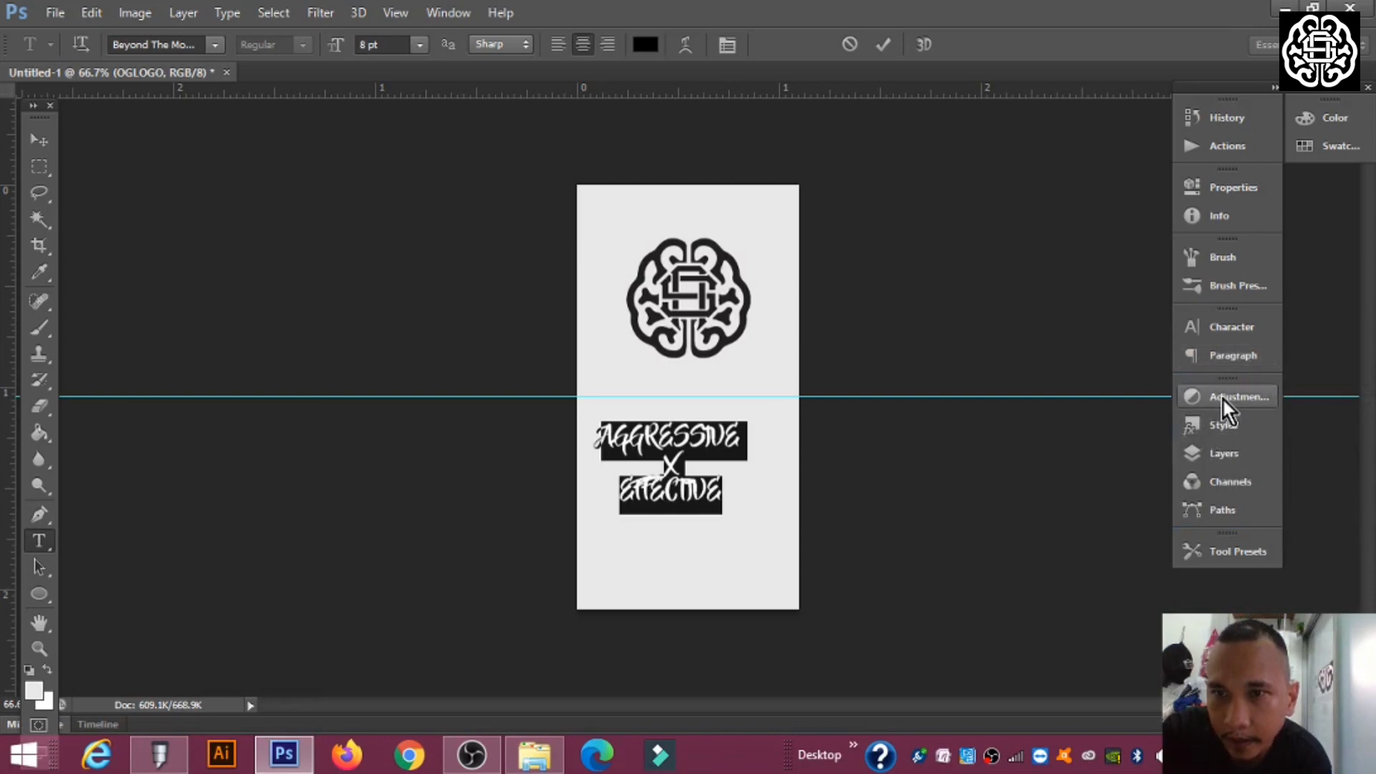
left_click(1226, 426)
left_click(1226, 454)
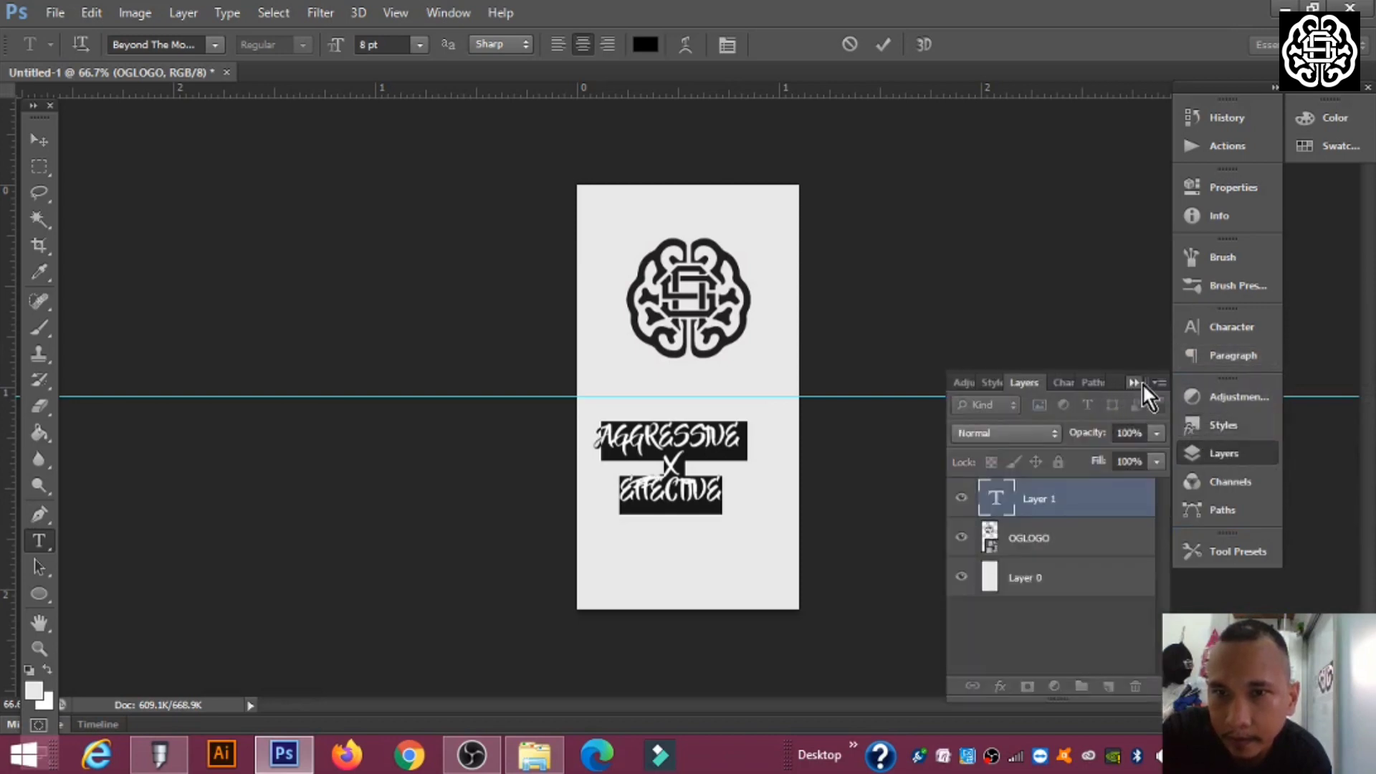
left_click_drag(1125, 386, 1323, 388)
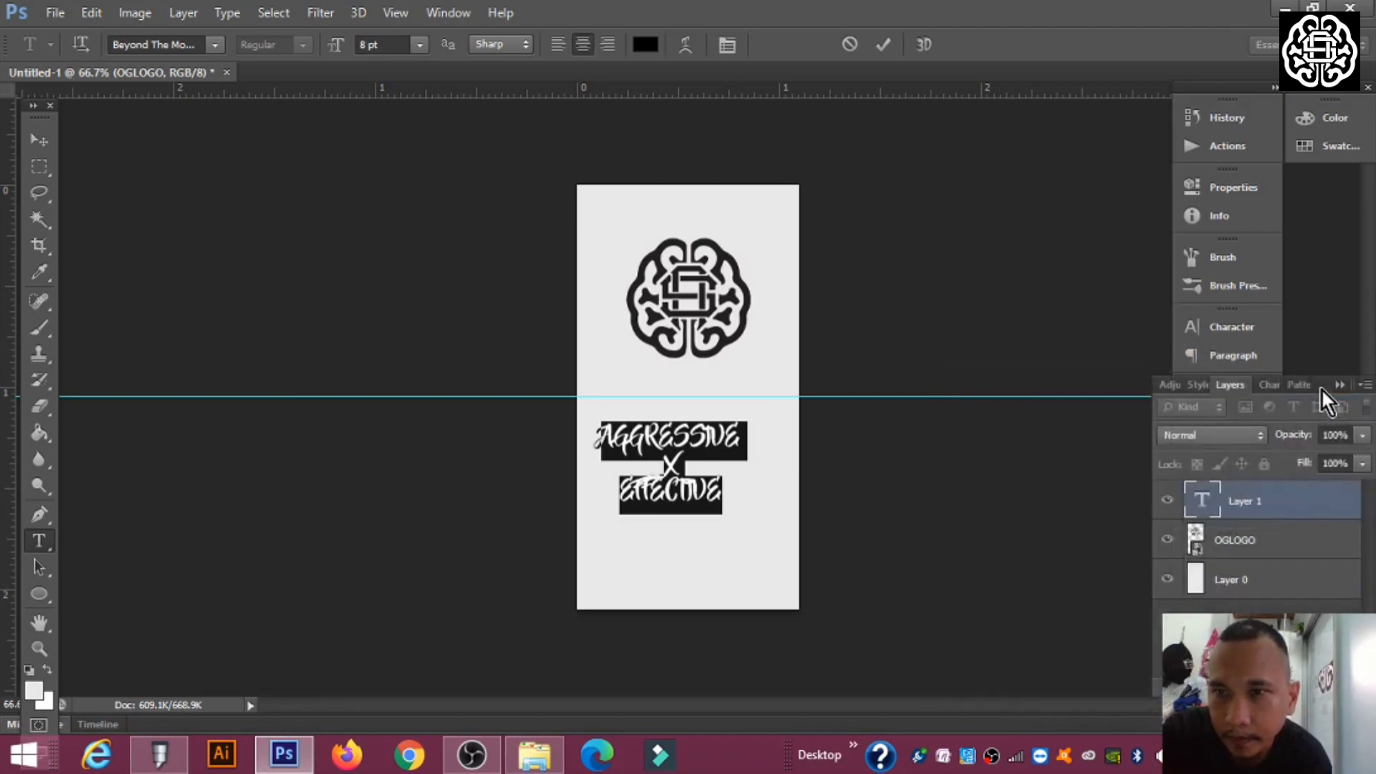
left_click(1232, 356)
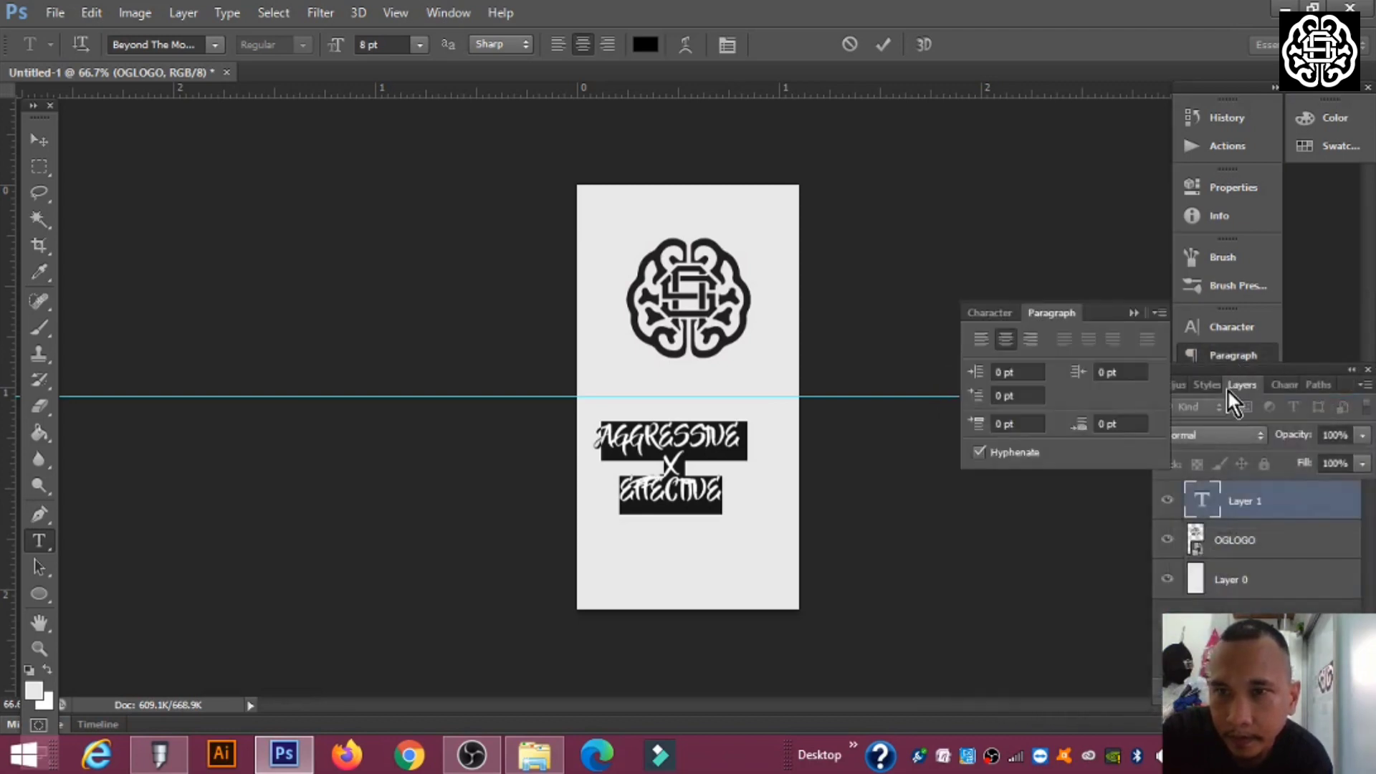
left_click(1230, 324)
left_click(1049, 334)
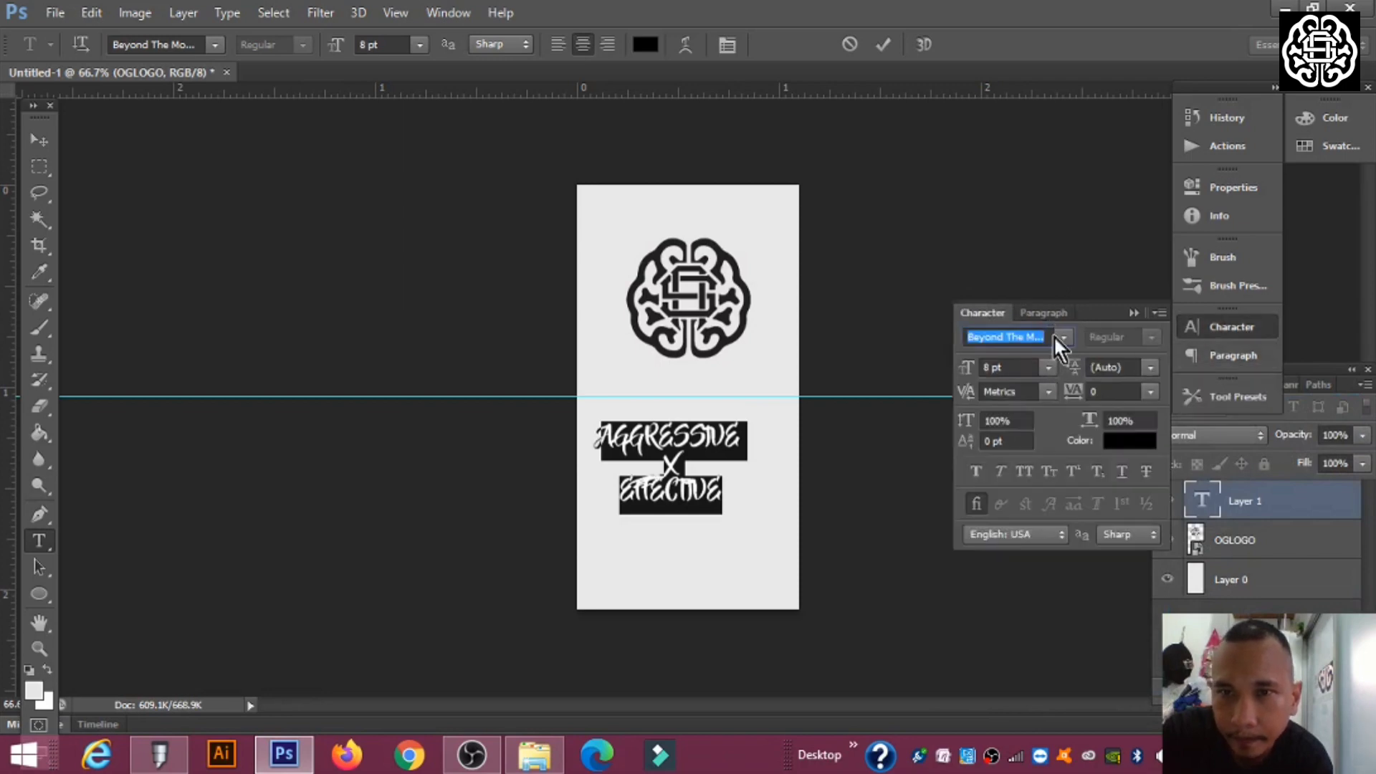
type("Preade Bold P")
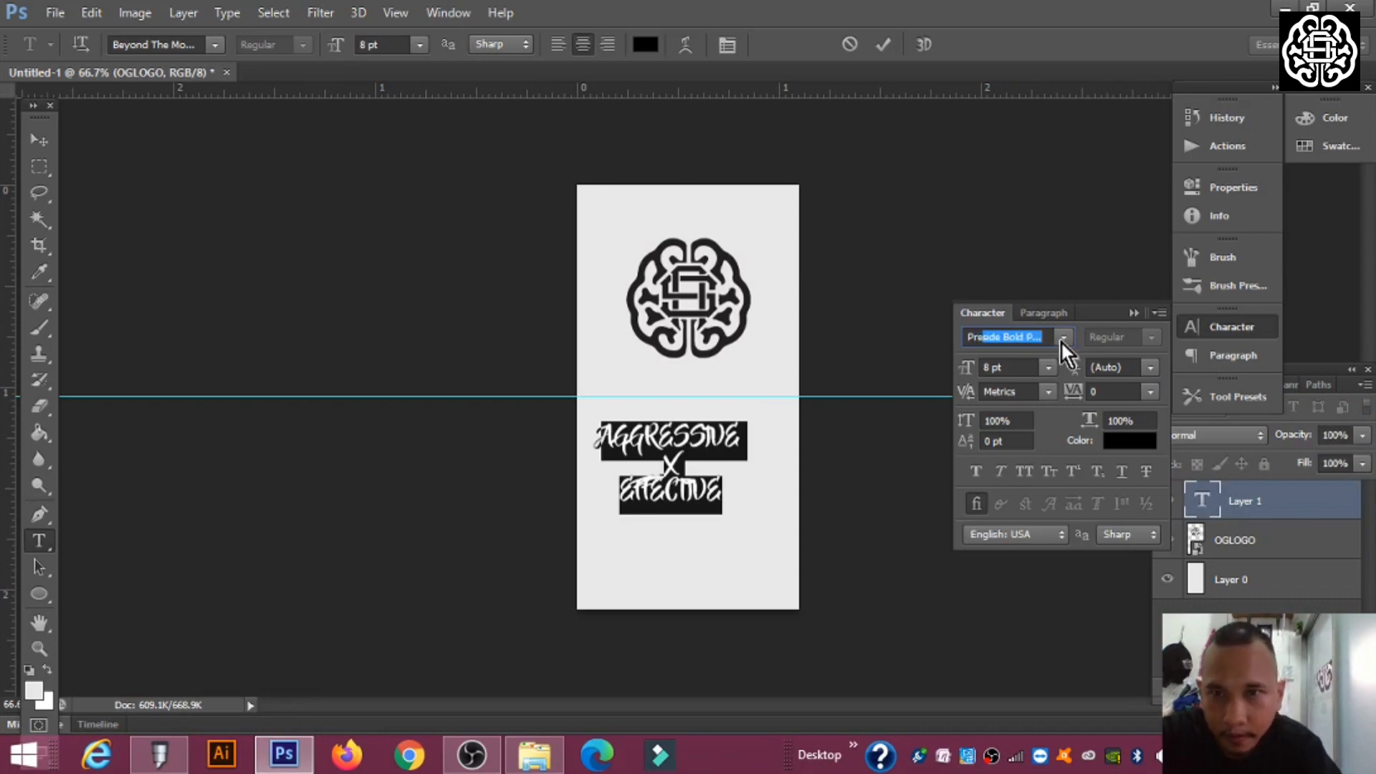
left_click(1062, 339)
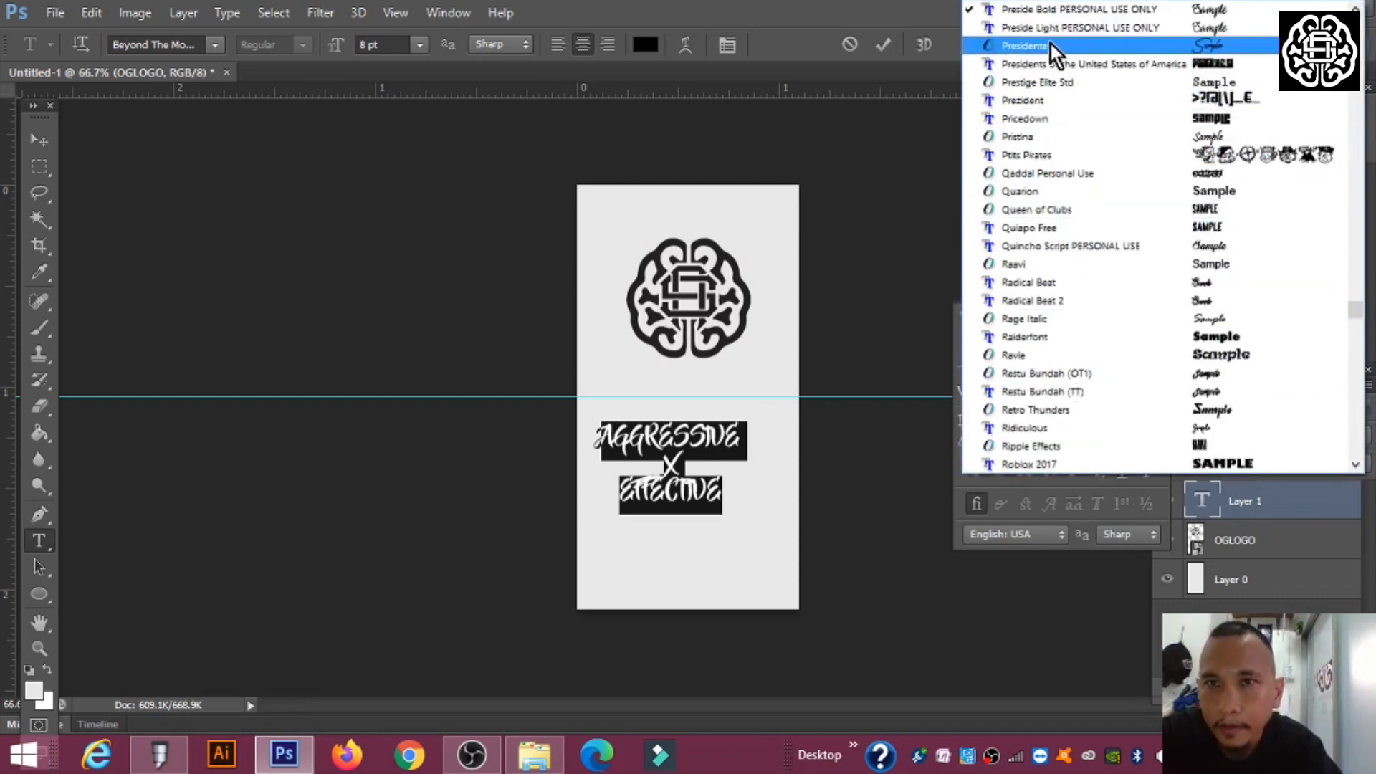
left_click(1064, 101)
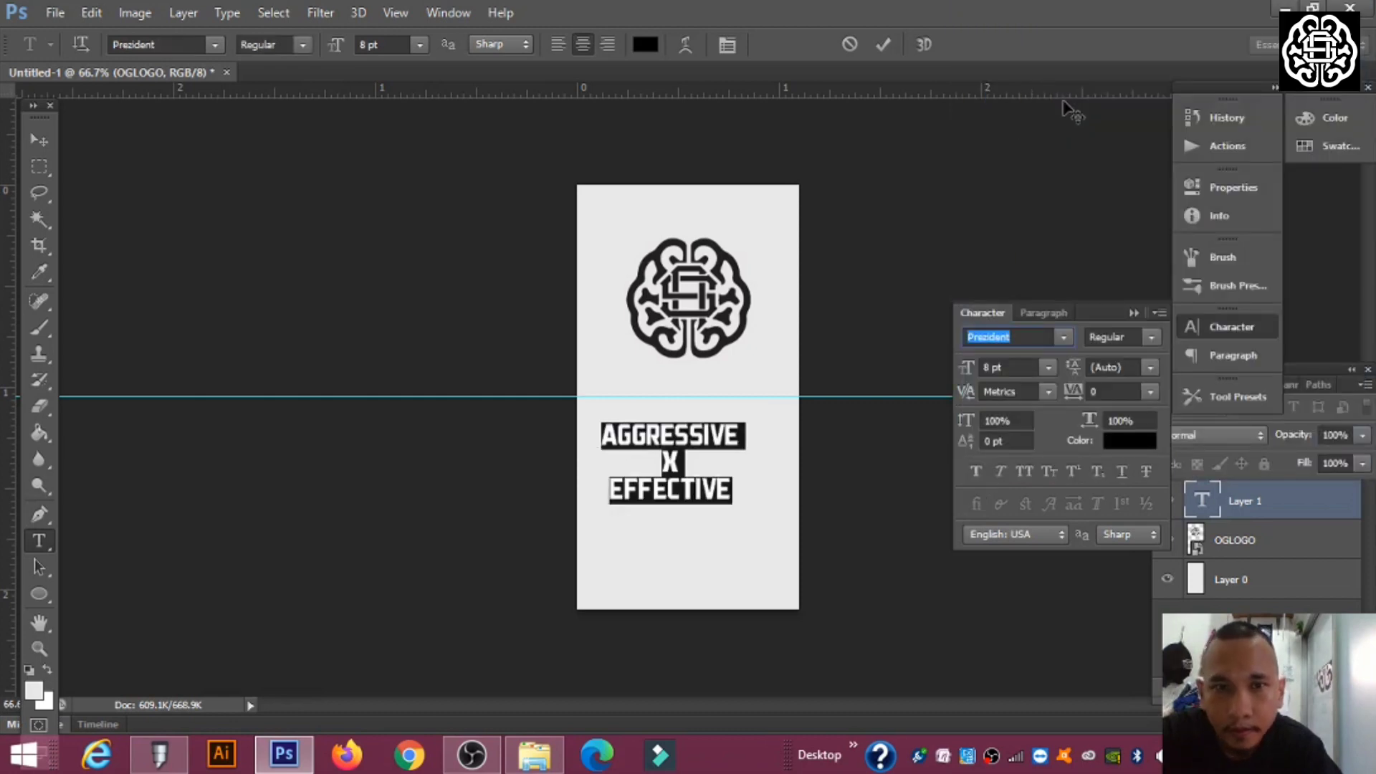
Apply faux italic to the three text lines and set their tracking to 100, keeping the font size at 8 pt
left_click(1002, 479)
left_click(1114, 391)
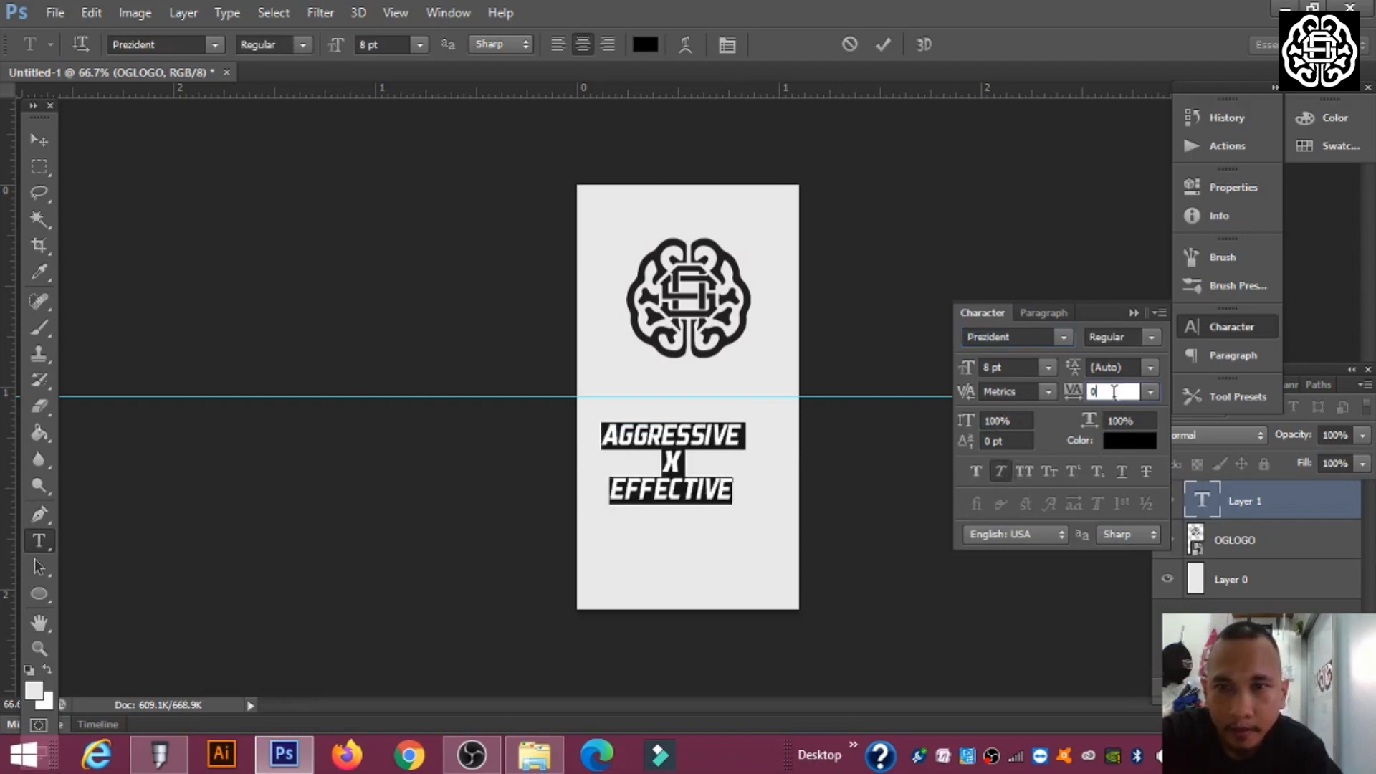
key("Up")
key("Up")
key("Up")
key("Up")
key("Up")
key("Up")
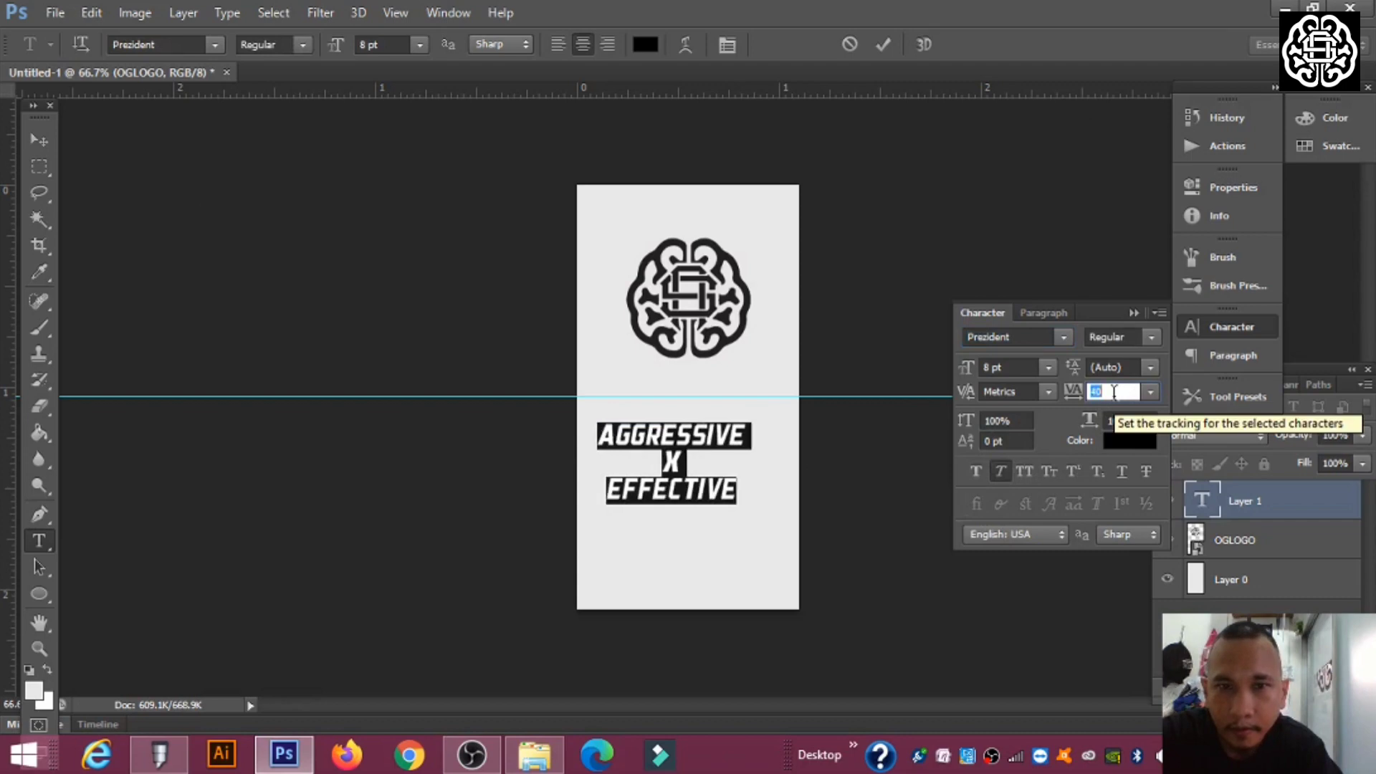
key("Up")
key("Up")
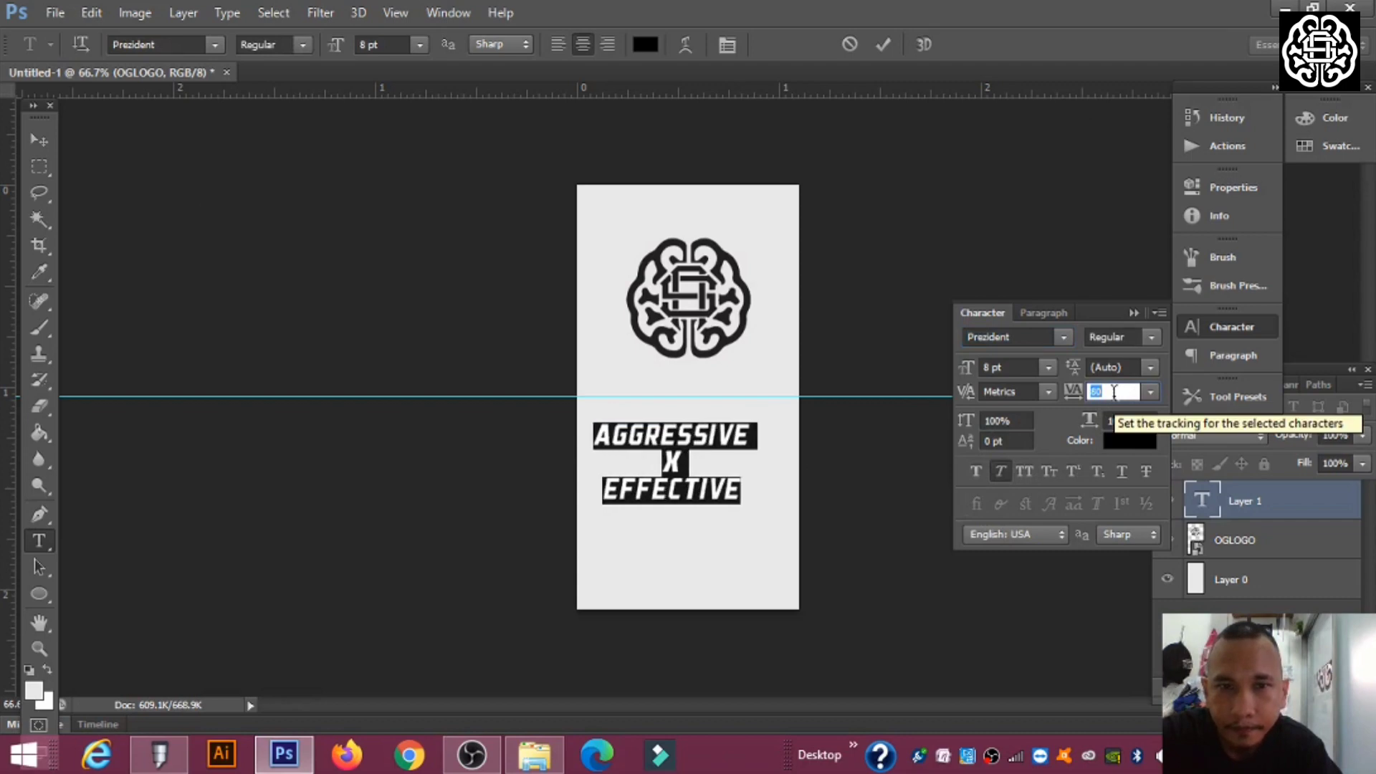
key("Up")
key("Up")
left_click(1012, 366)
key("Up")
key("Down")
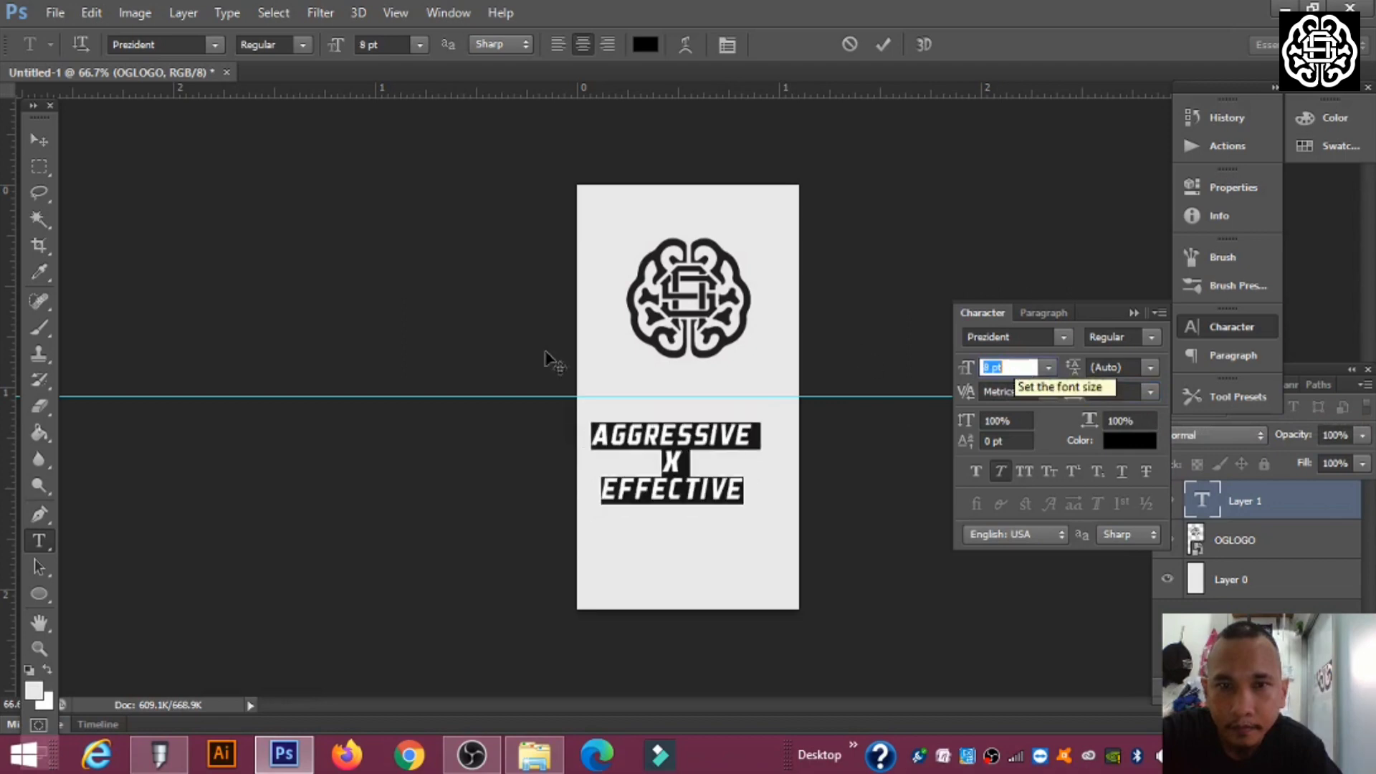
Align the text block to the horizontal centre of the canvas and clear the selection
left_click(39, 140)
left_click_drag(671, 464, 678, 464)
key("ctrl+a")
left_click(512, 40)
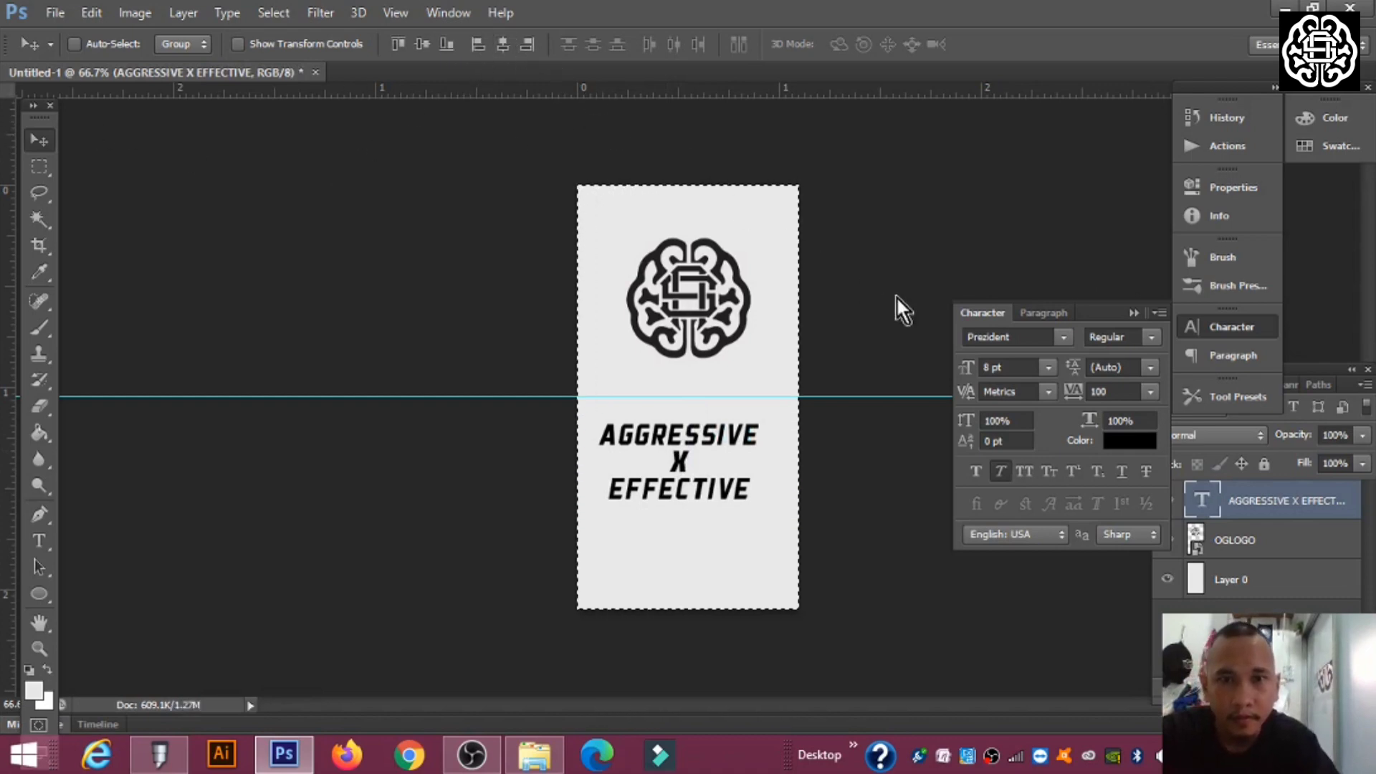
left_click(1134, 313)
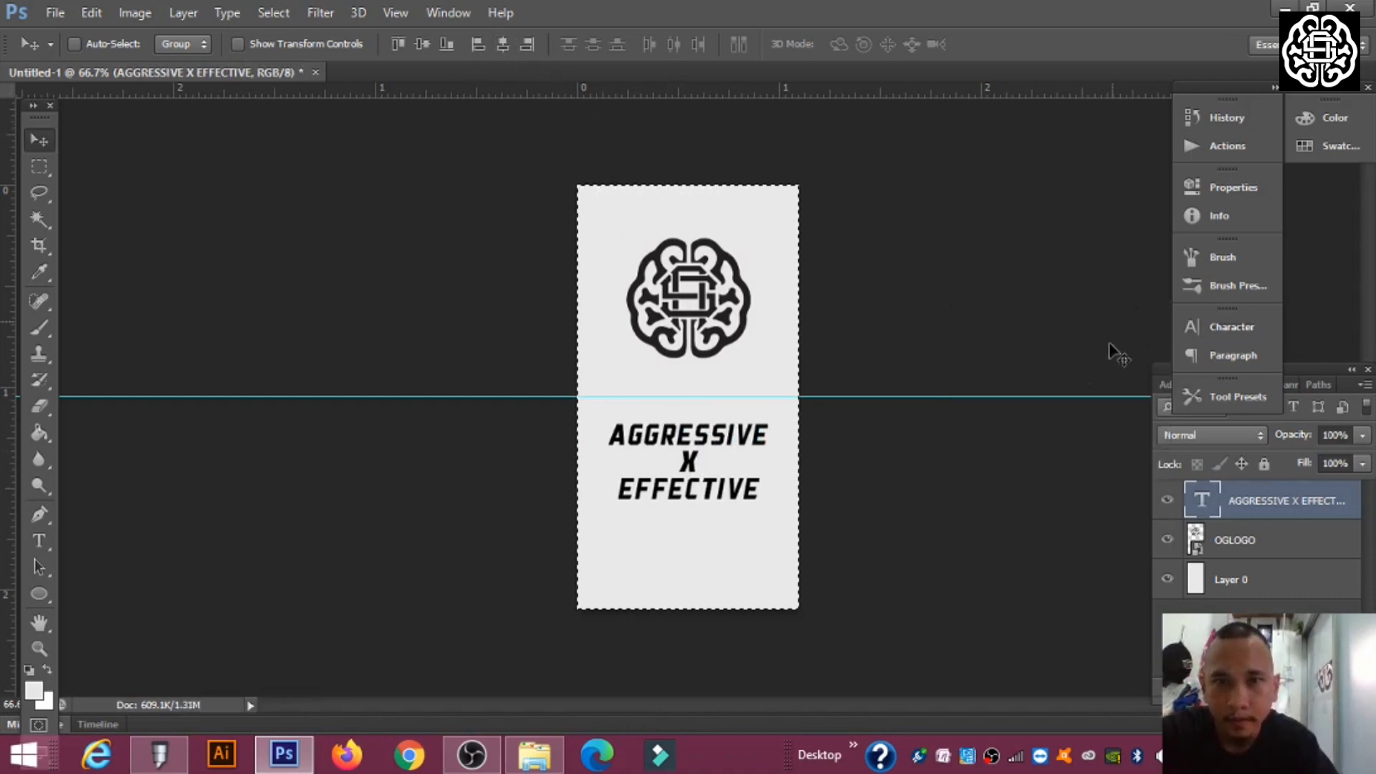
key("Right")
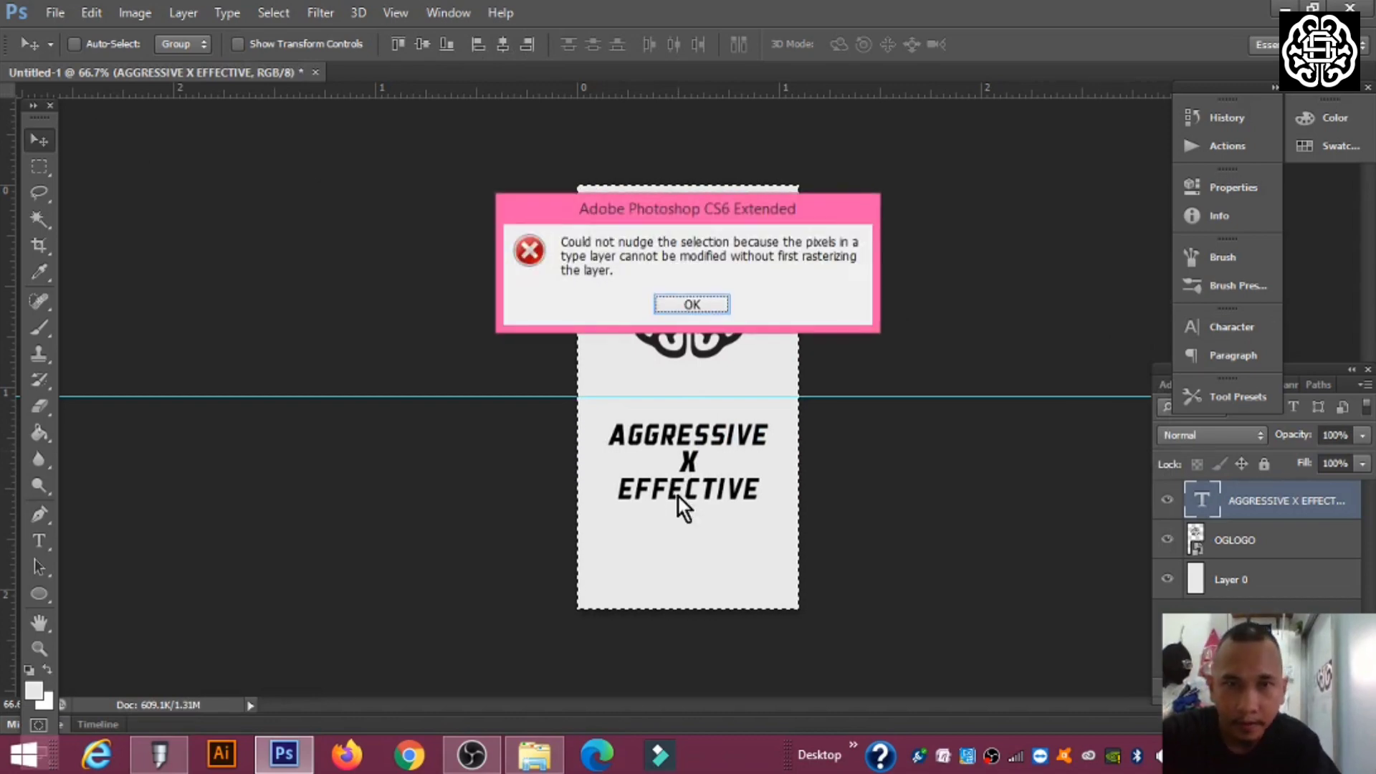
left_click(716, 307)
key("ctrl+d")
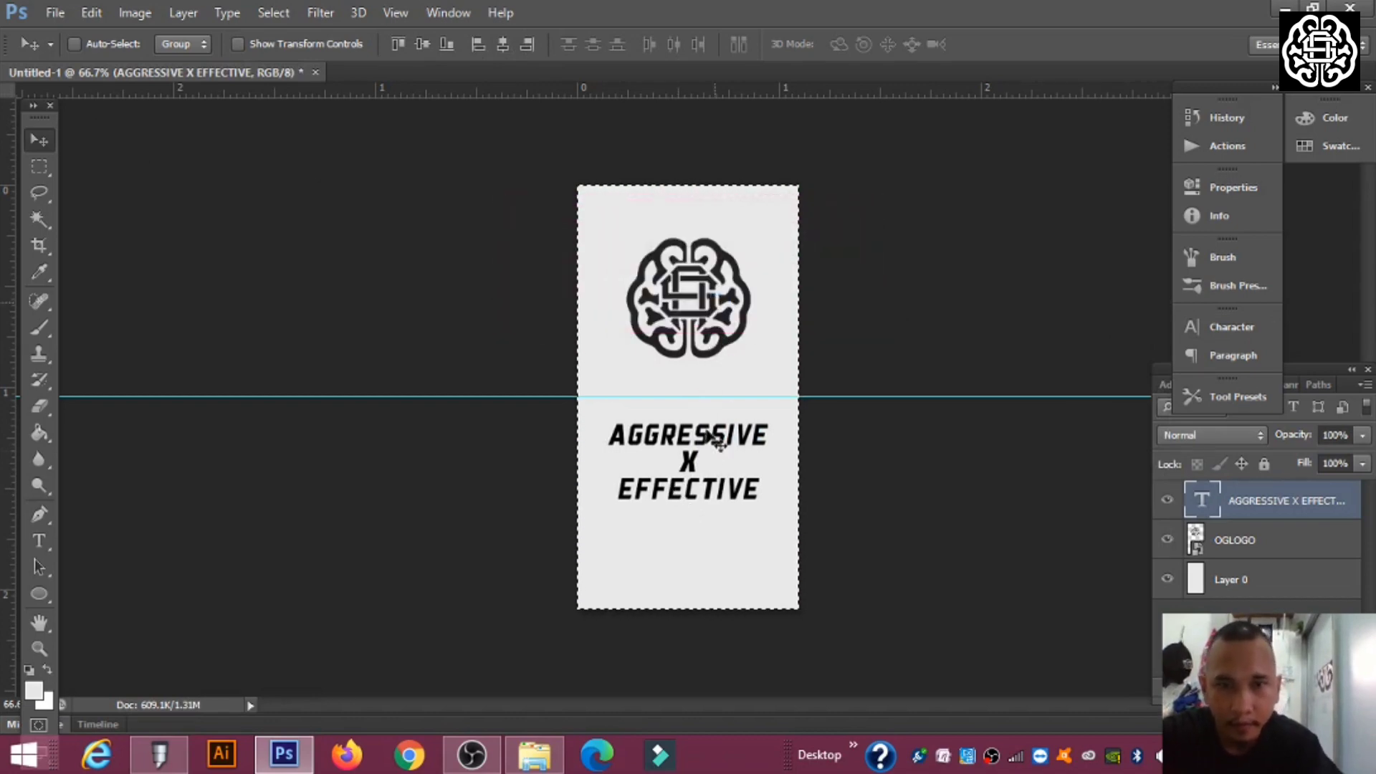
Move the text block straight down to leave a wider gap below the guide
key("shift+Down")
key("shift+Down")
key("shift+Down")
key("shift+Down")
key("shift+Down")
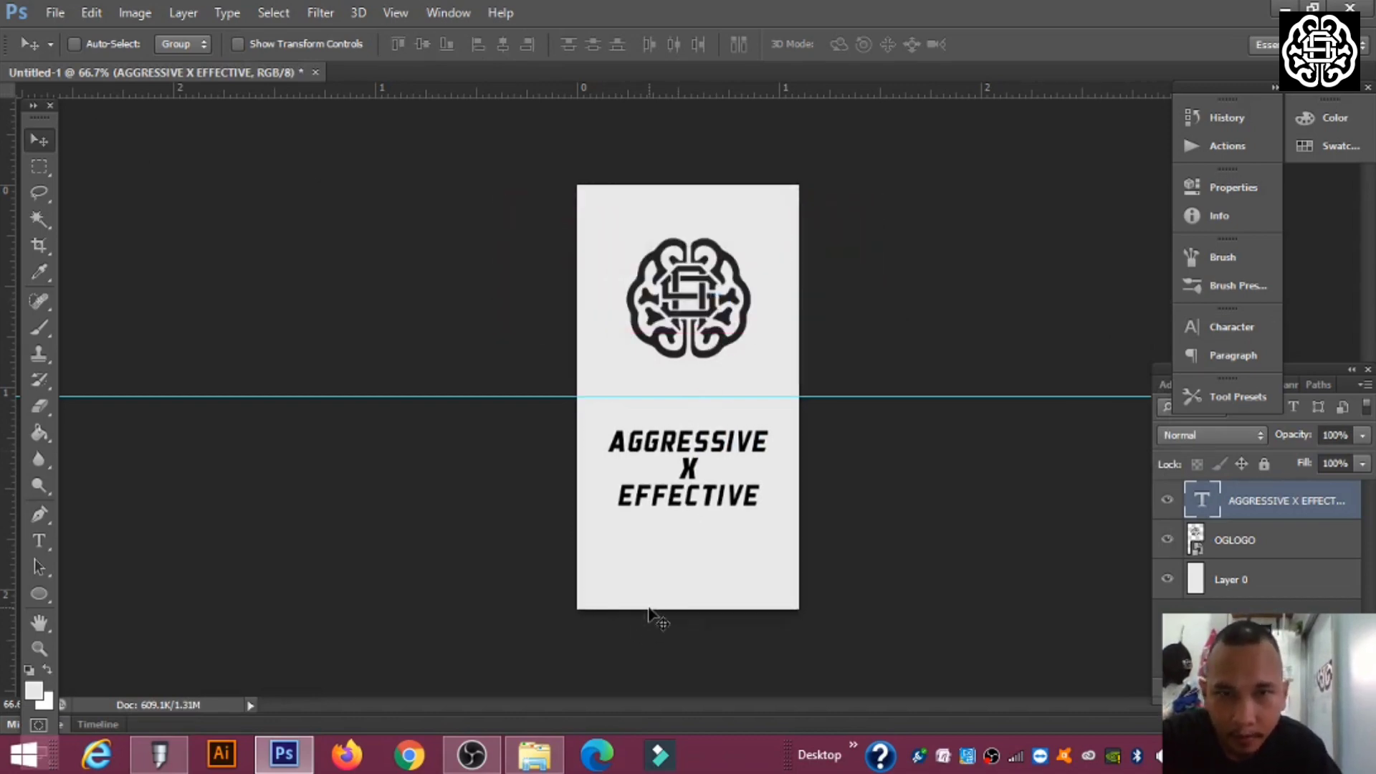
key("Up")
key("Up")
key("Up")
key("Up")
key("Down")
key("Down")
key("Down")
key("Down")
key("Down")
key("Down")
key("Down")
key("Down")
key("Down")
key("Down")
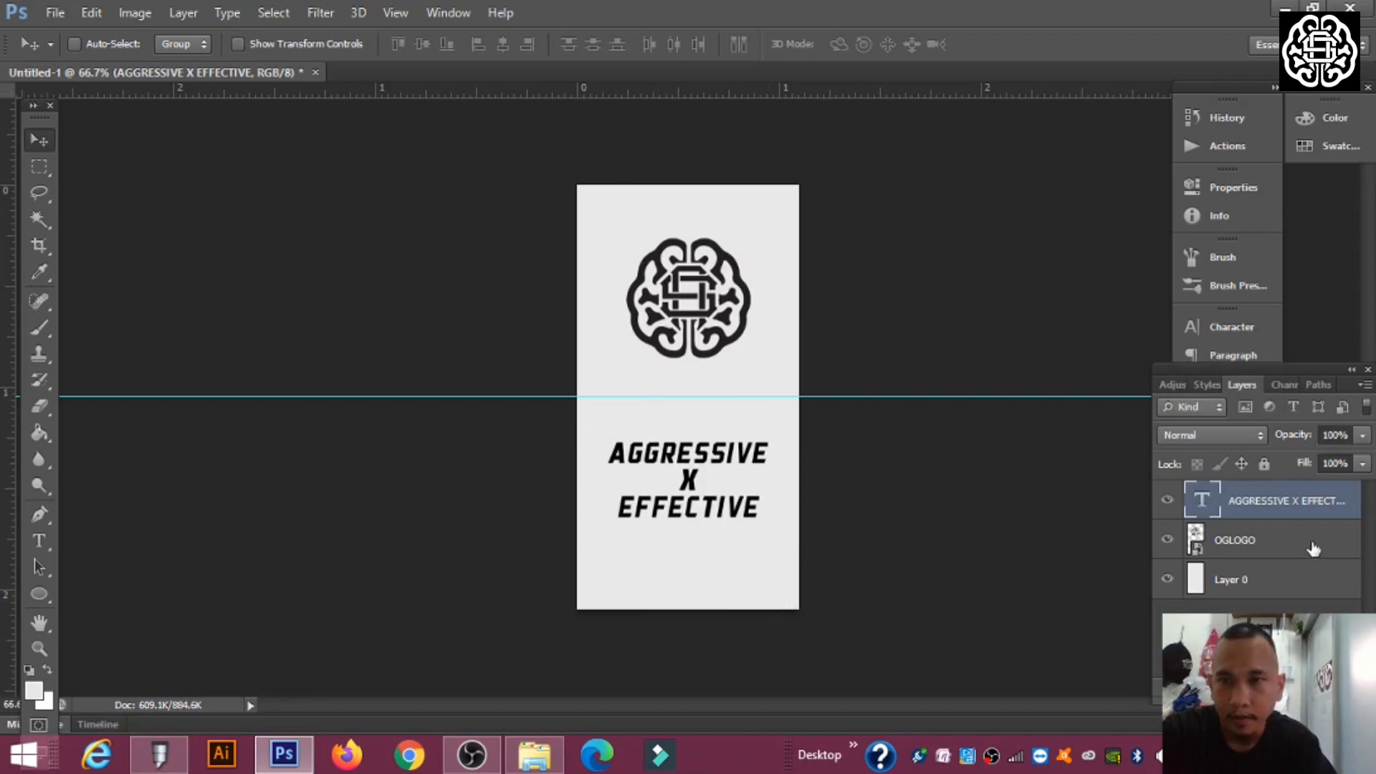
Add a black Color Overlay at 100% opacity to the OGLOGO layer
left_click(1291, 552)
left_click(1194, 692)
key("Escape")
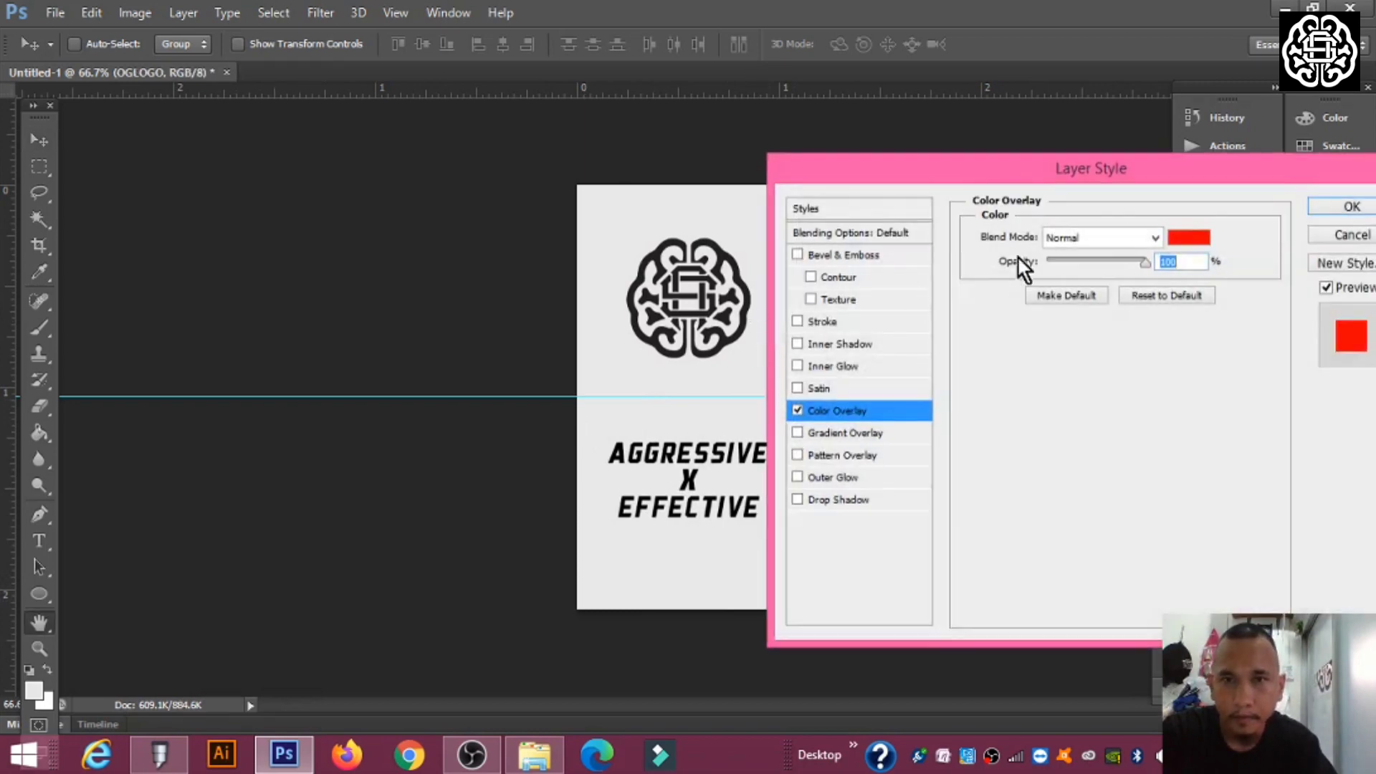
type("0")
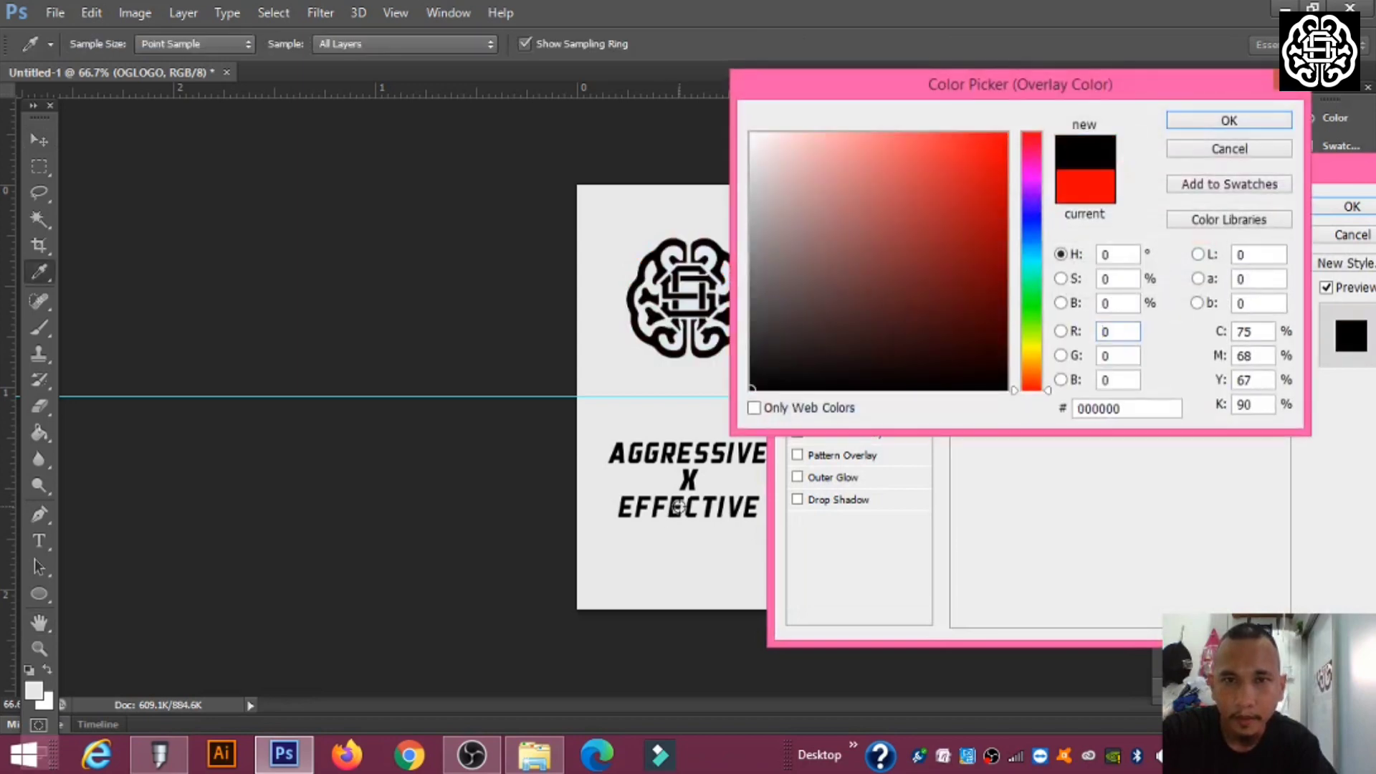
left_click(1181, 121)
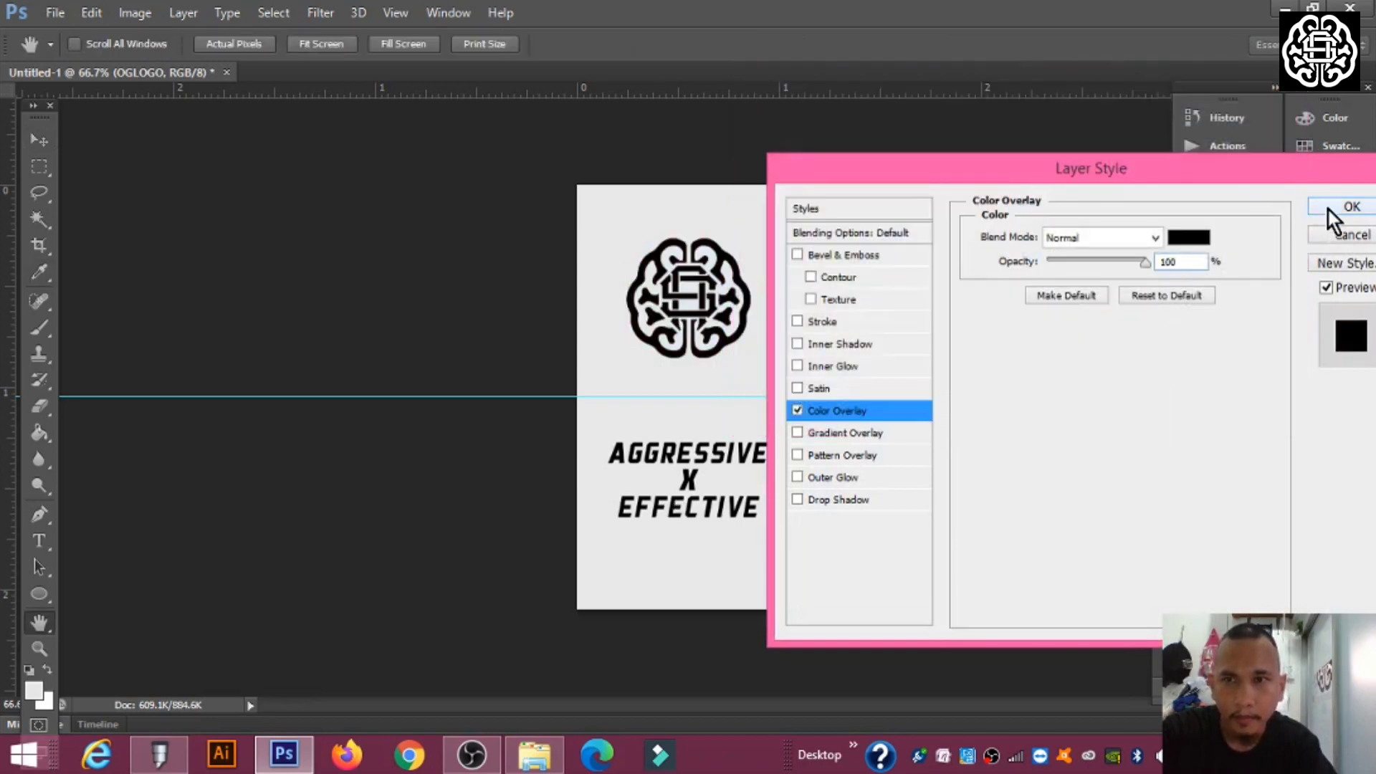
left_click(1351, 207)
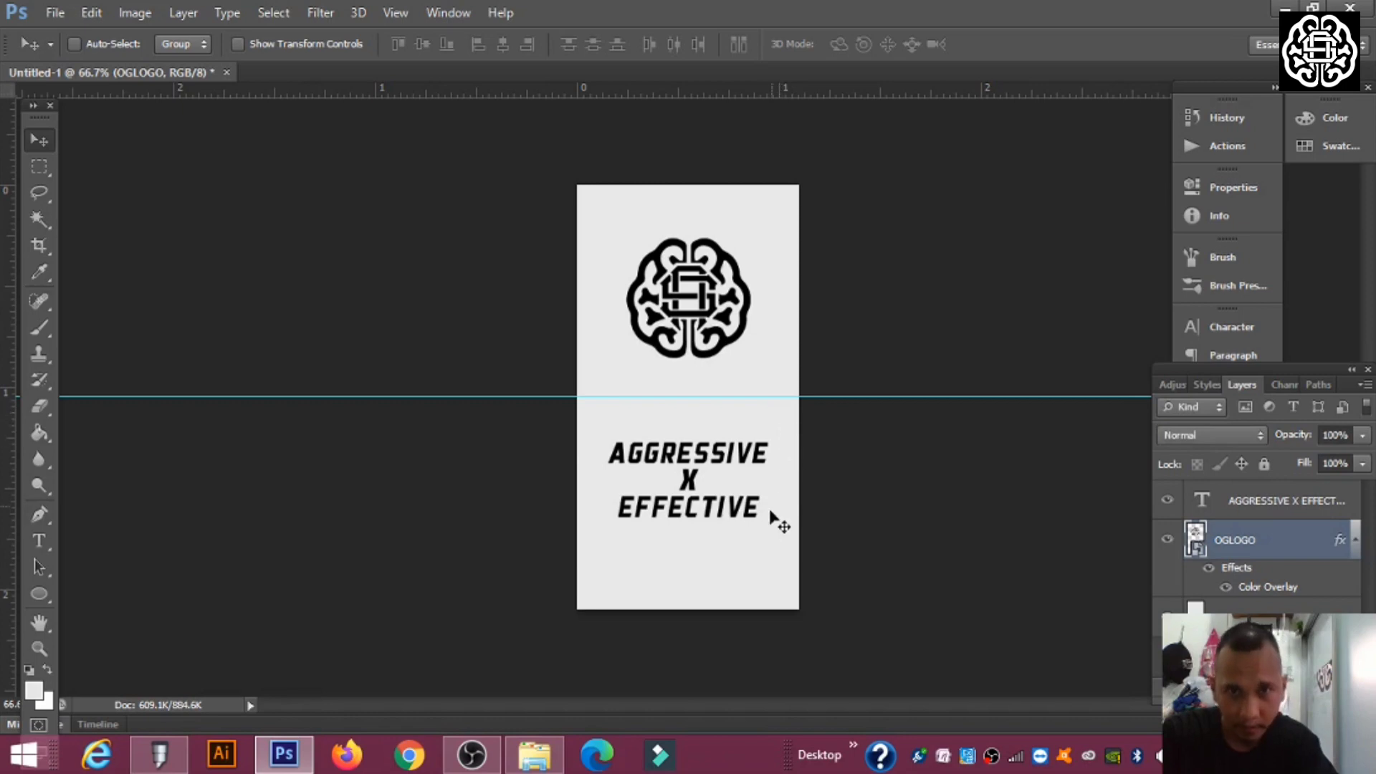
Nudge the AGGRESSIVE X EFFECTIVE text layer down by a few more pixels
left_click(1260, 503)
key("Down")
key("Down")
key("Down")
key("Down")
key("Down")
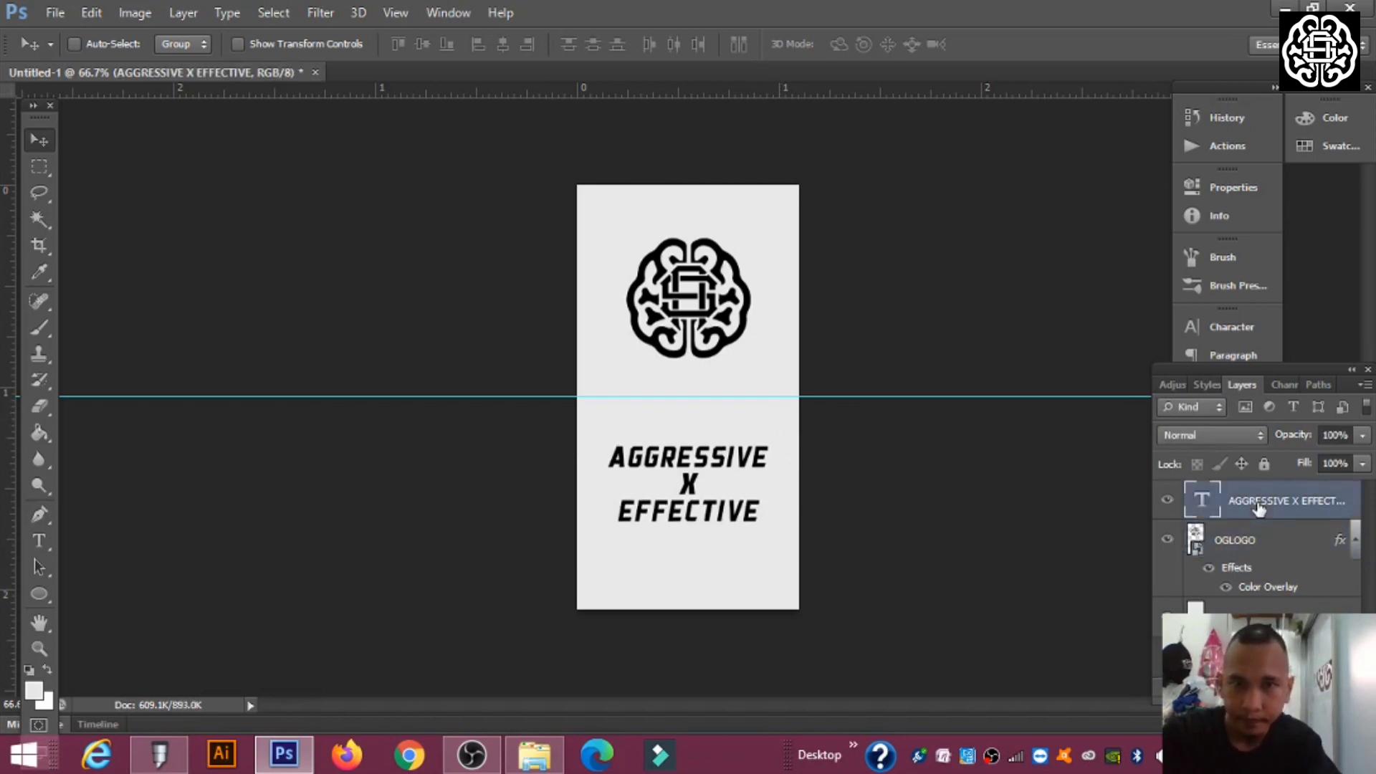
key("Down")
key("Down")
key("Up")
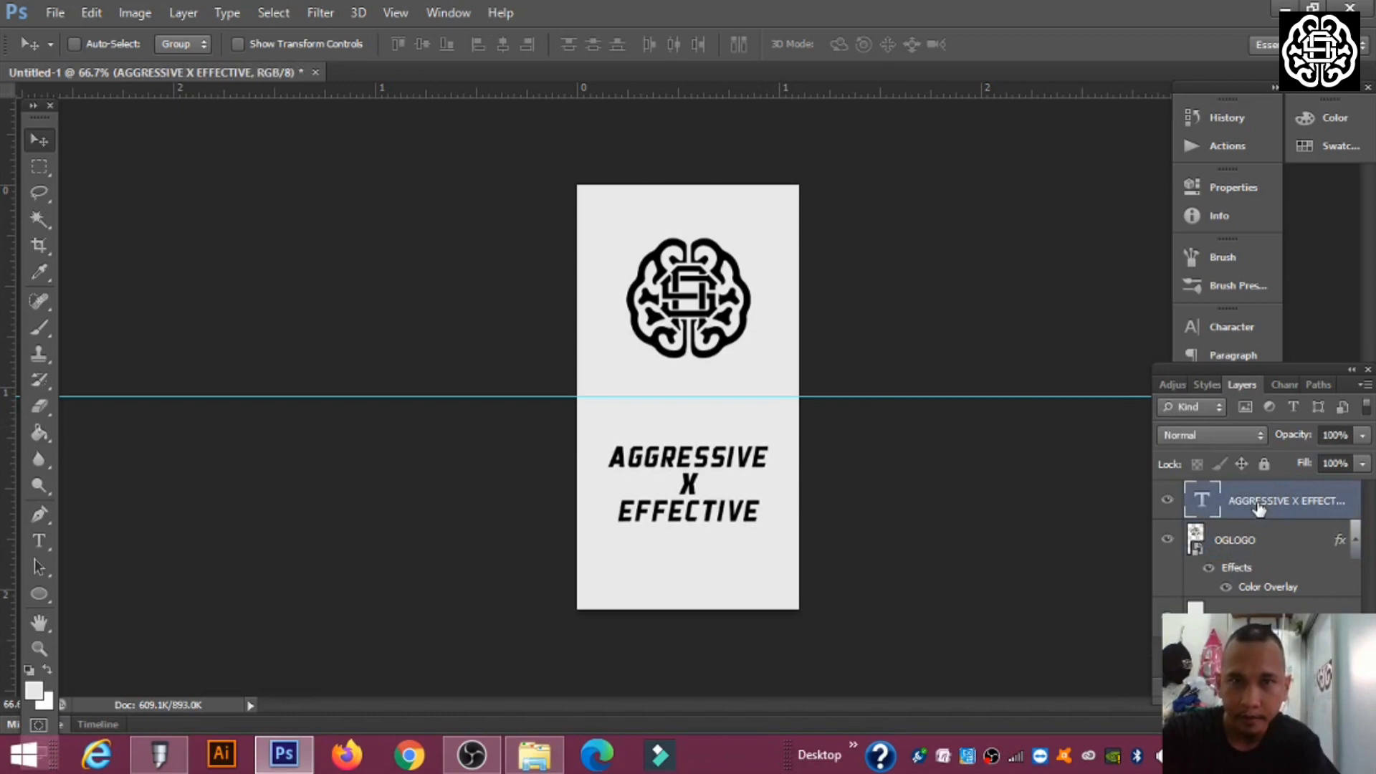
Create a new white A4 document from the International Paper preset, 210 x 297 mm at 300 pixels/inch in RGB Color
left_click(1281, 549)
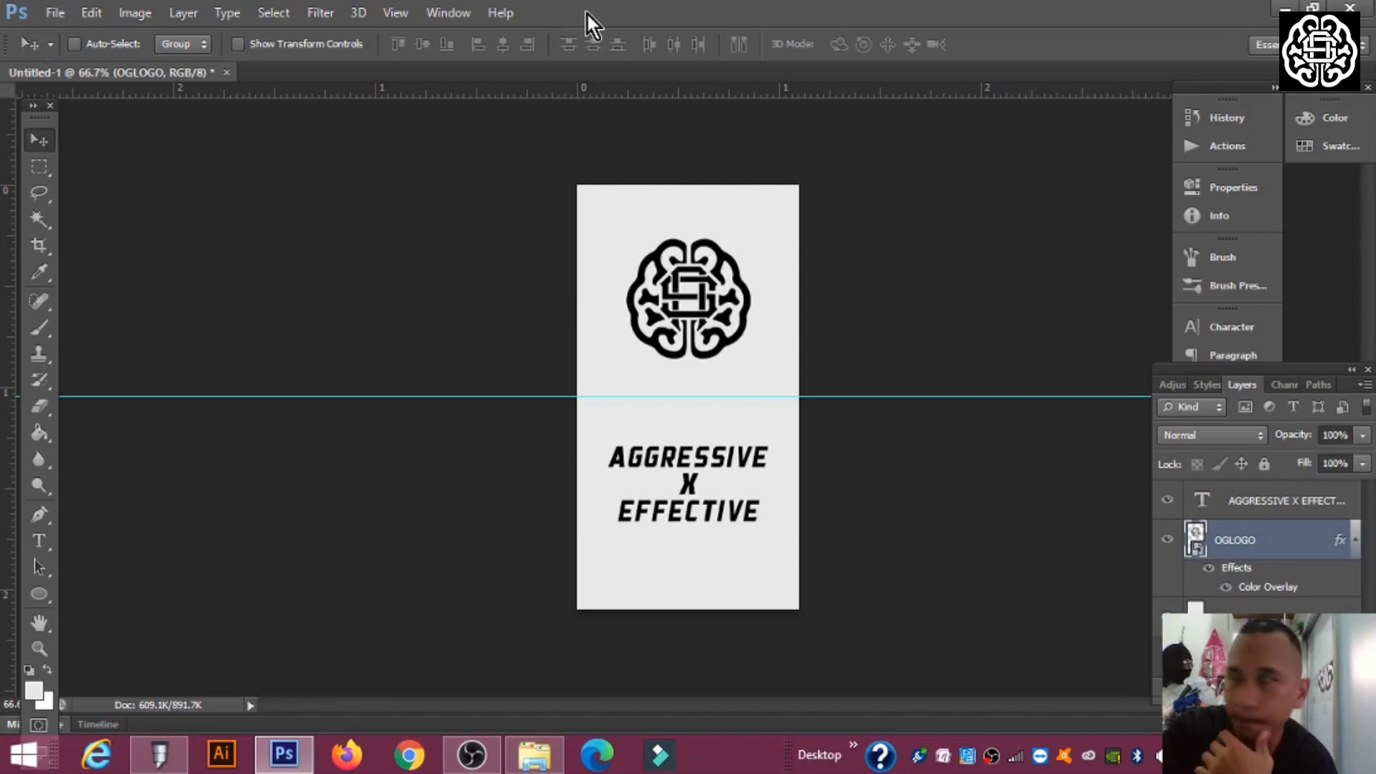
left_click(54, 20)
left_click(72, 44)
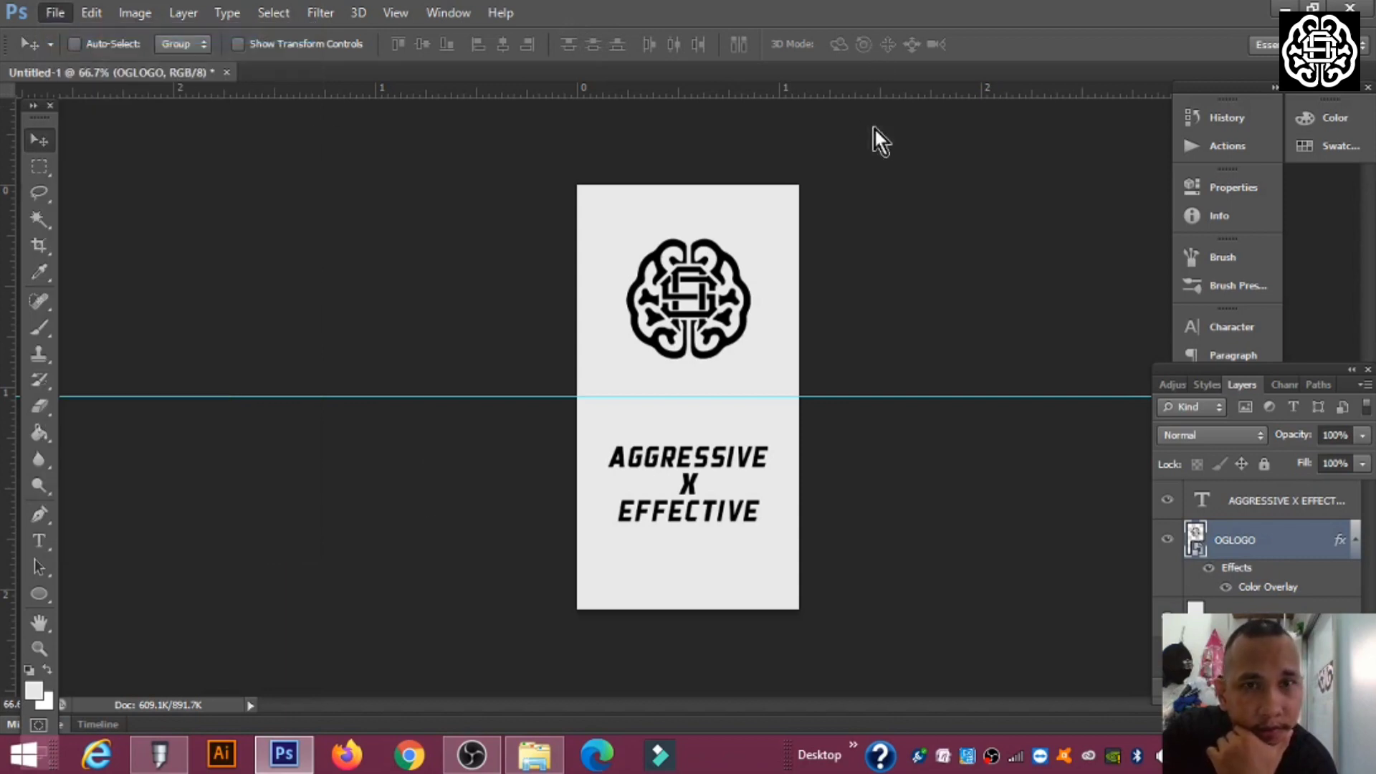
left_click(630, 206)
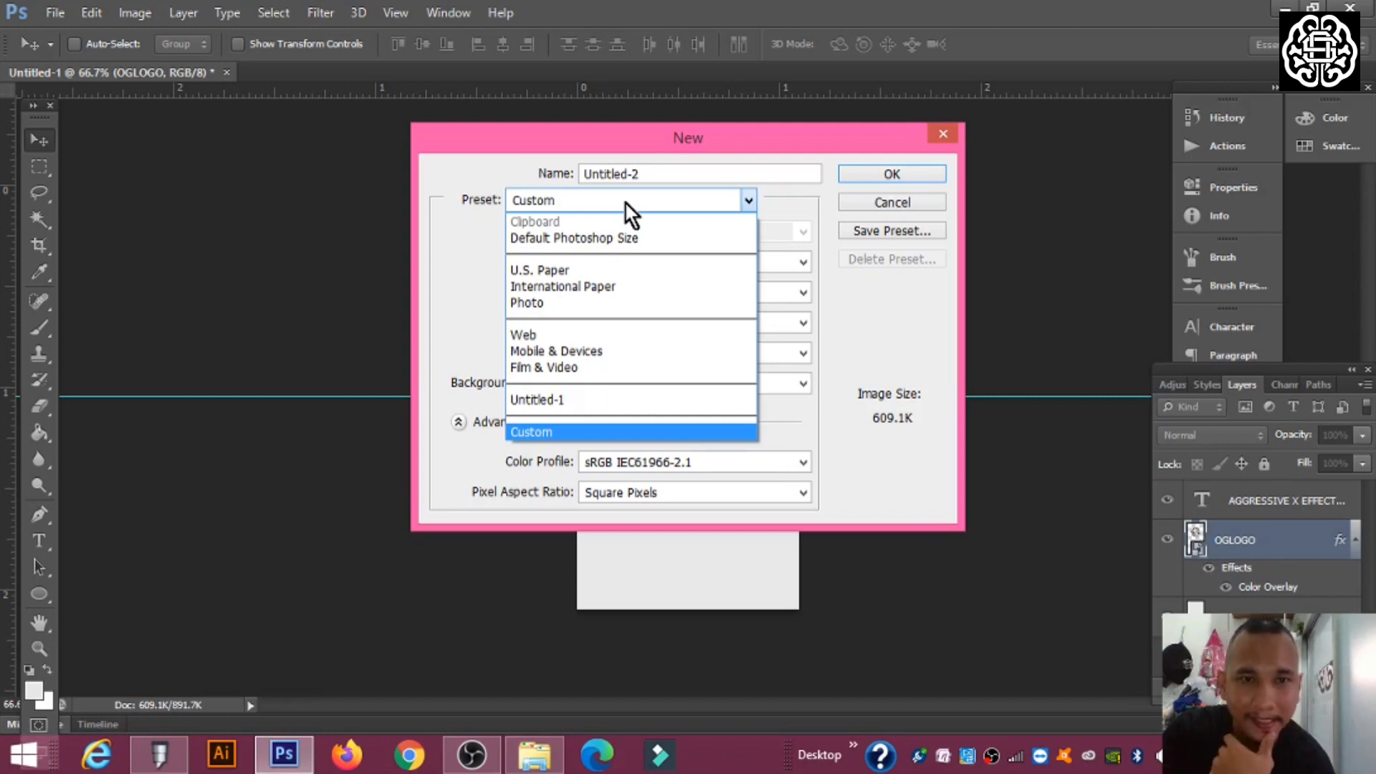
left_click(558, 287)
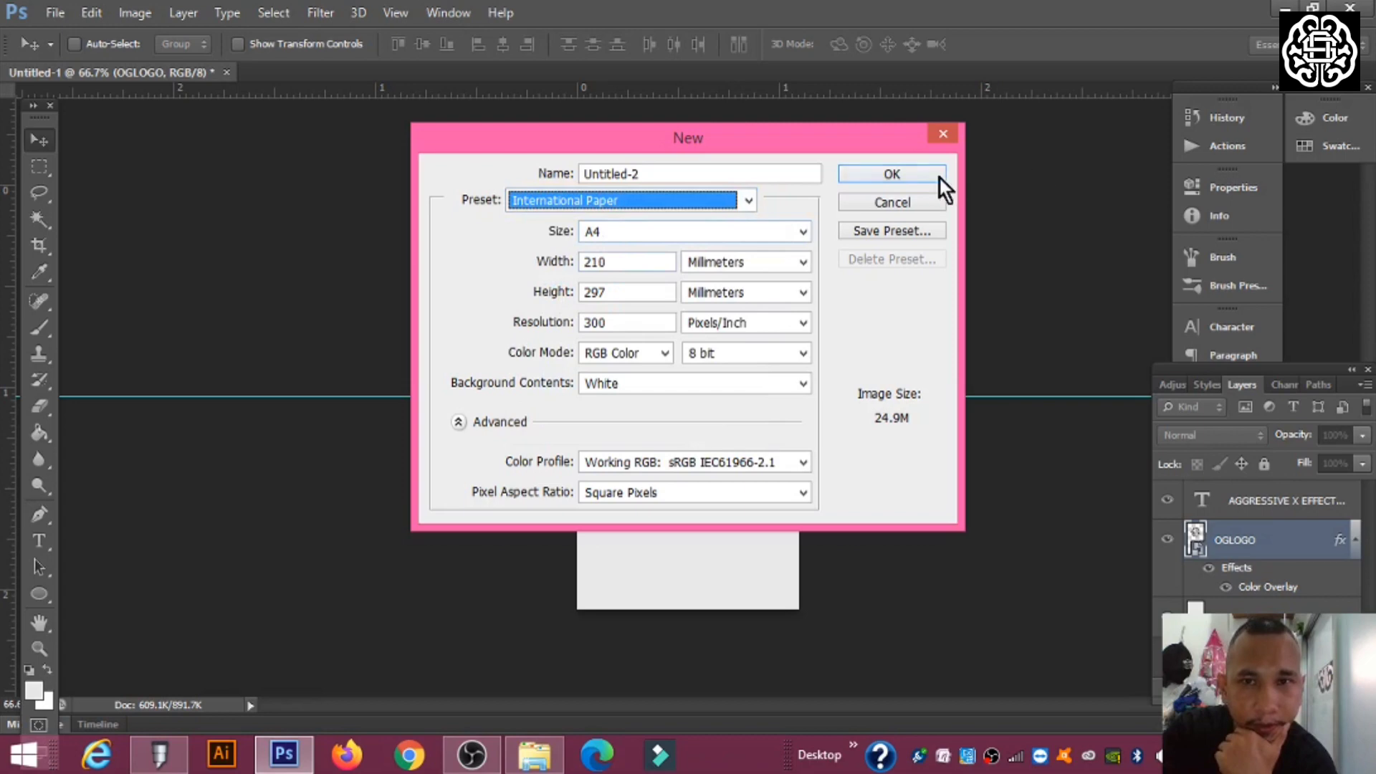
left_click(931, 174)
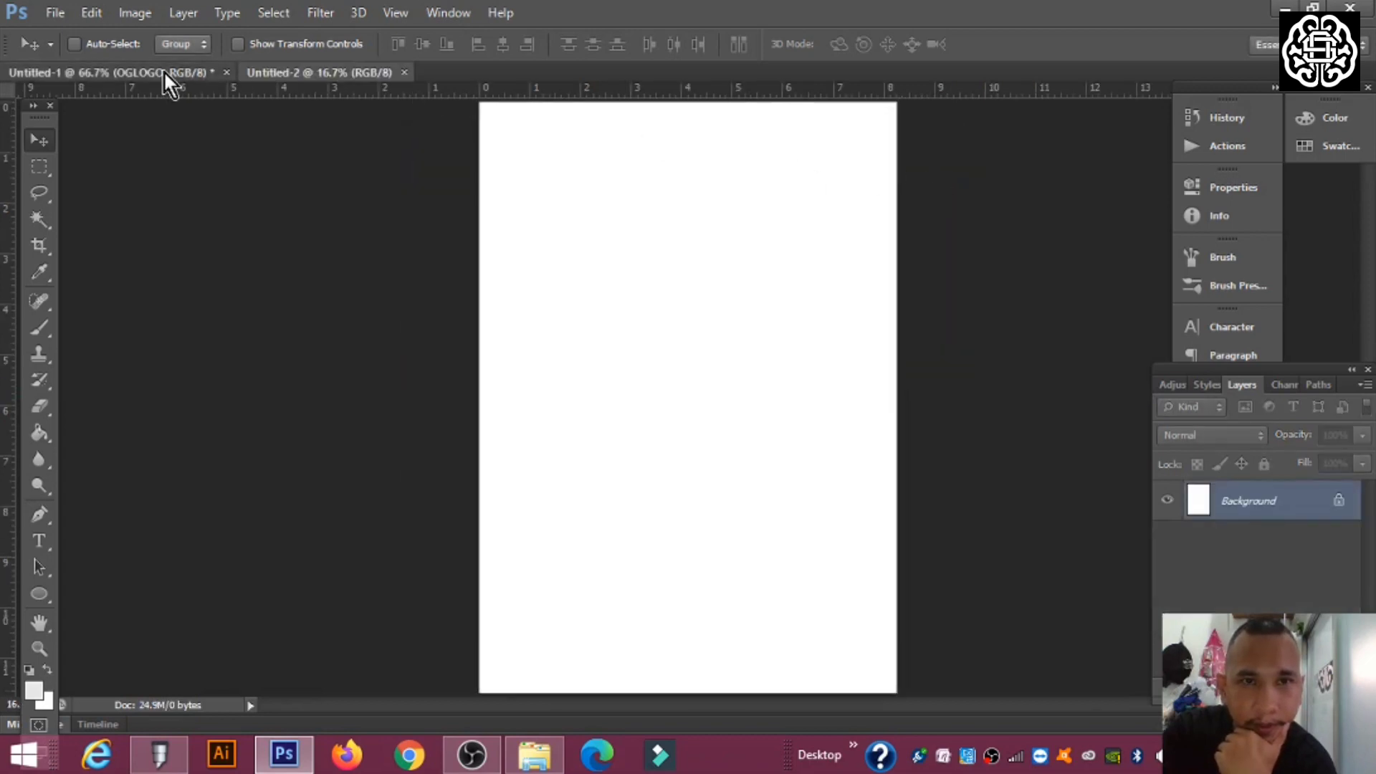
Copy the tag's text, OGLOGO and grey background layers into the A4 document and place the tag near the page's upper-left corner
left_click(164, 70)
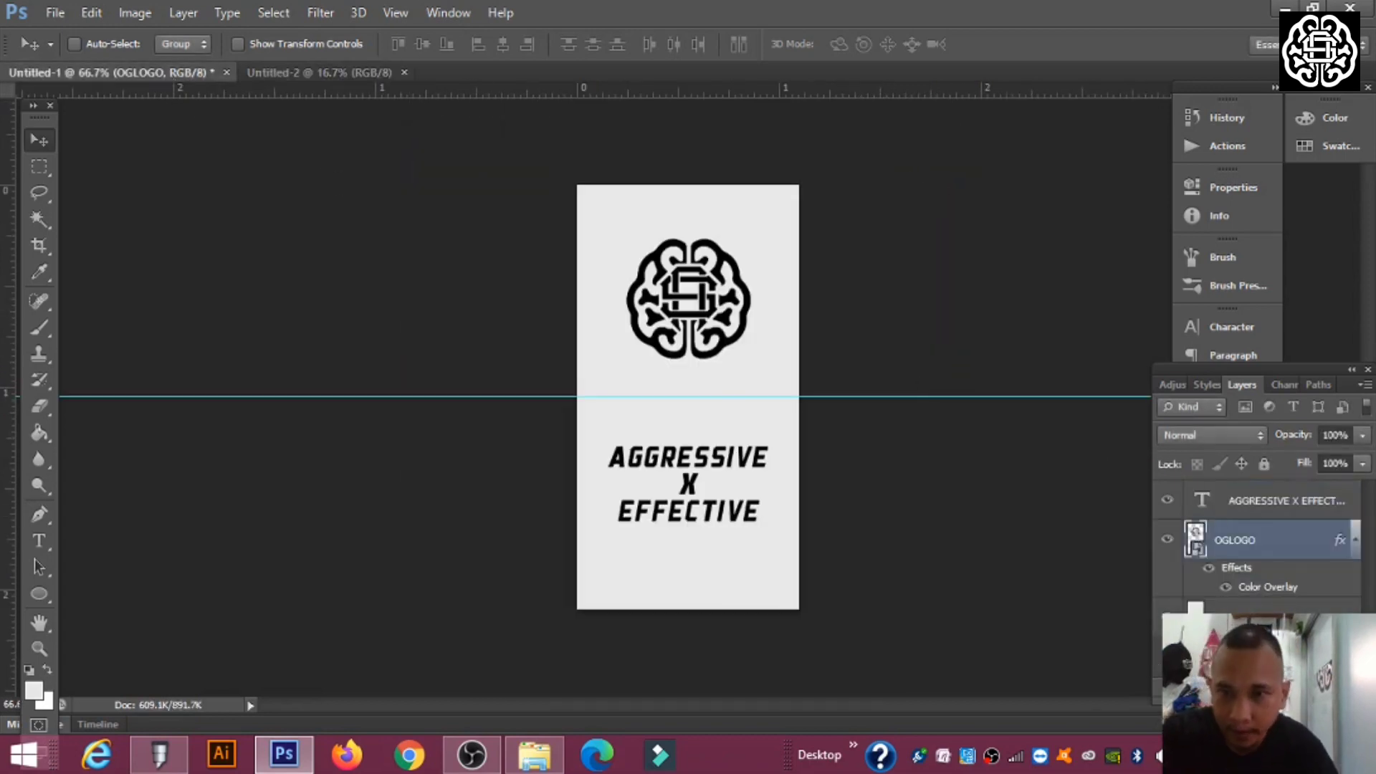
left_click(1252, 496, "shift")
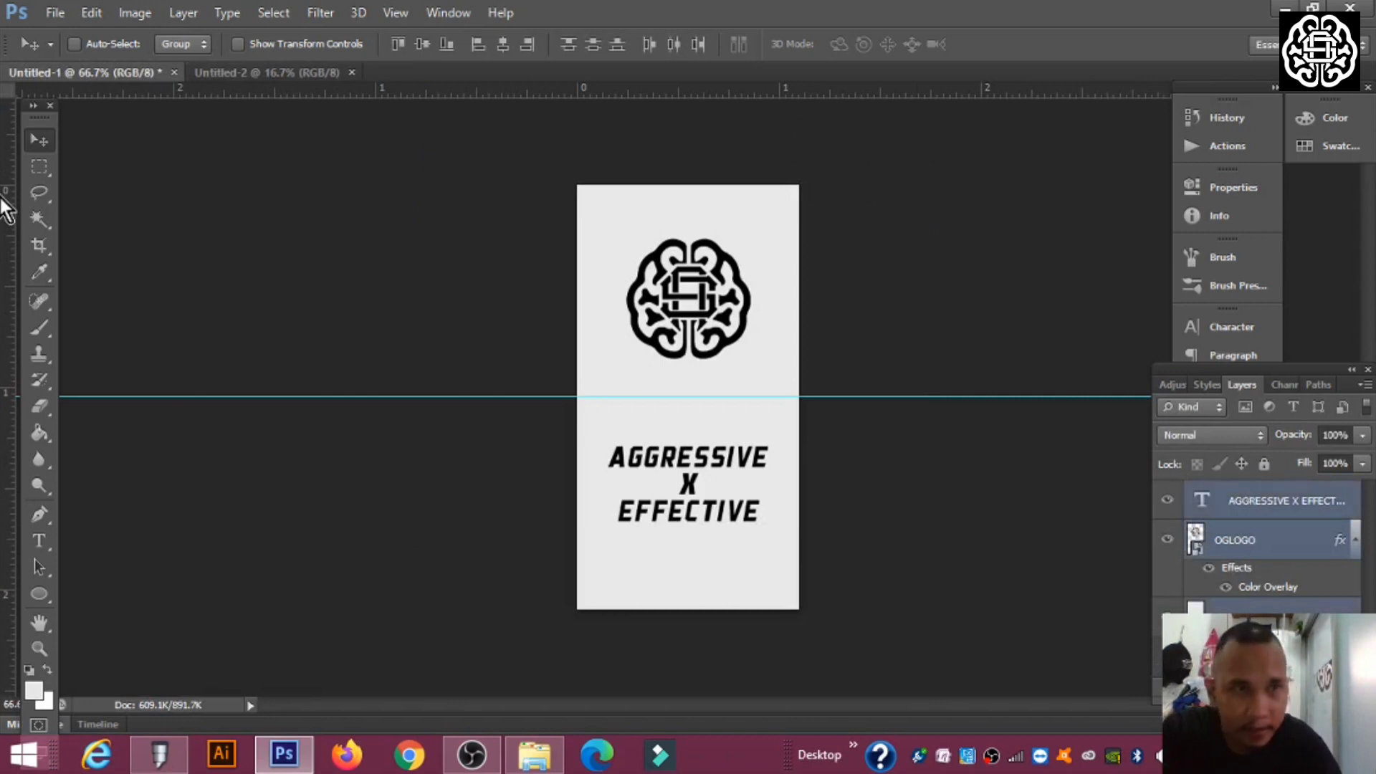
left_click_drag(697, 367, 536, 190)
left_click(524, 172)
left_click(528, 191)
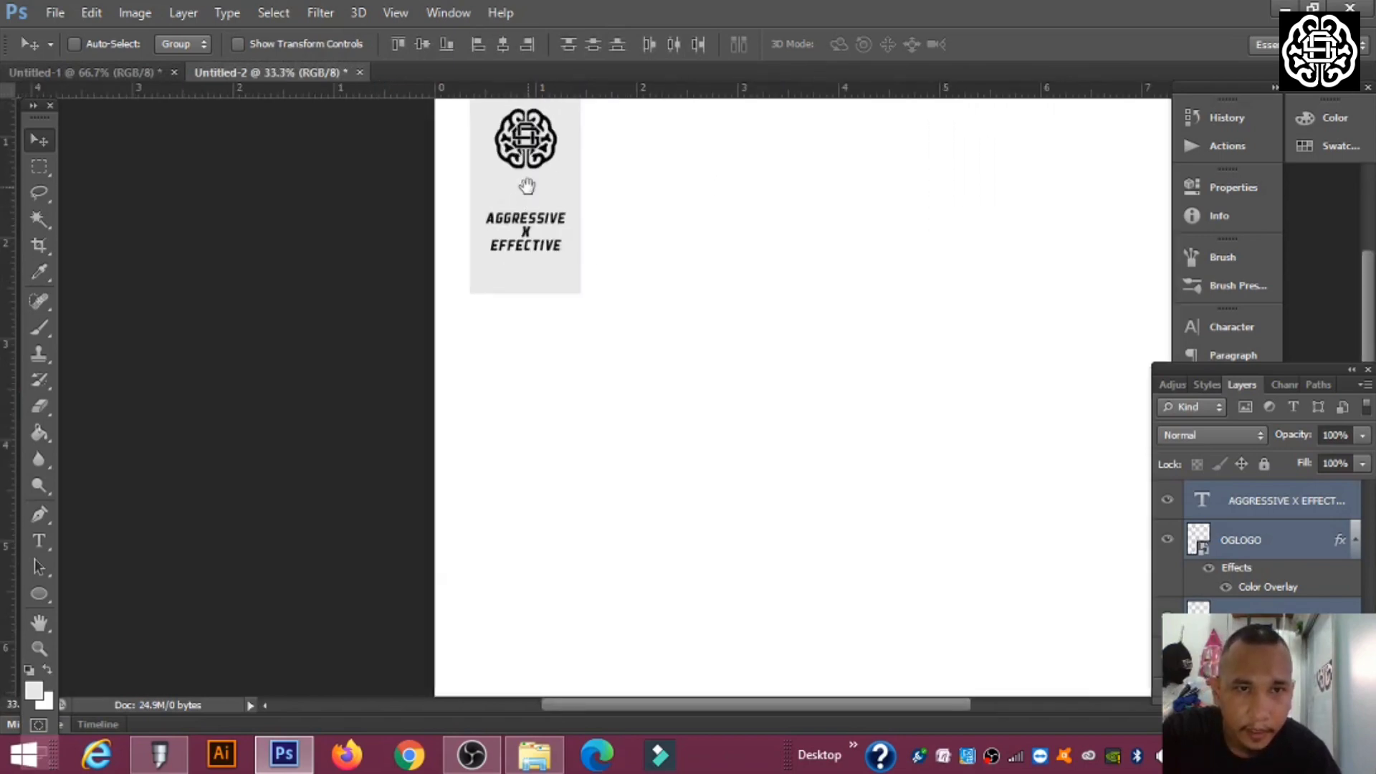
left_click_drag(714, 419, 567, 530)
left_click_drag(375, 316, 366, 283)
scroll(416, 331, "down", 1)
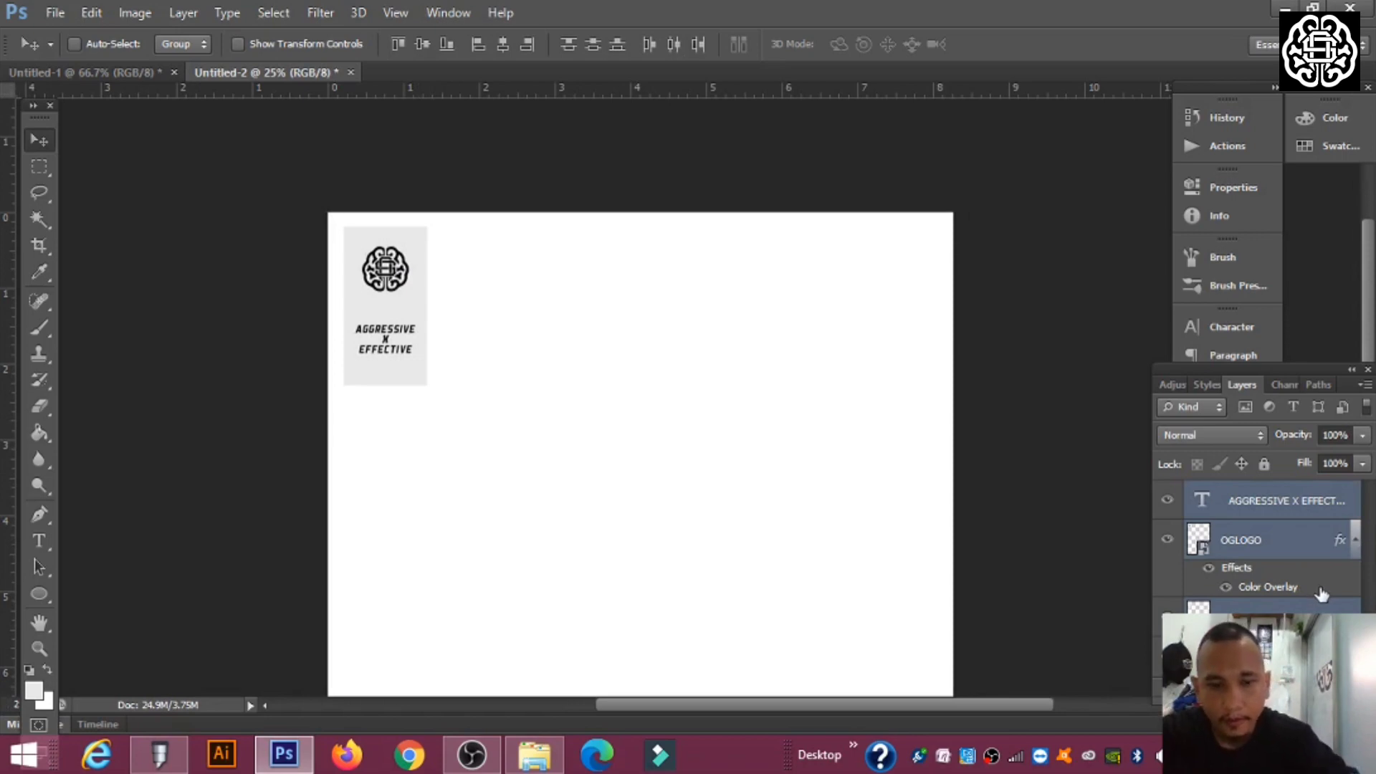
Group the tag's layers, merge a duplicate of the group into a single layer, and hide the original Group 1
key("ctrl+g")
key("ctrl+j")
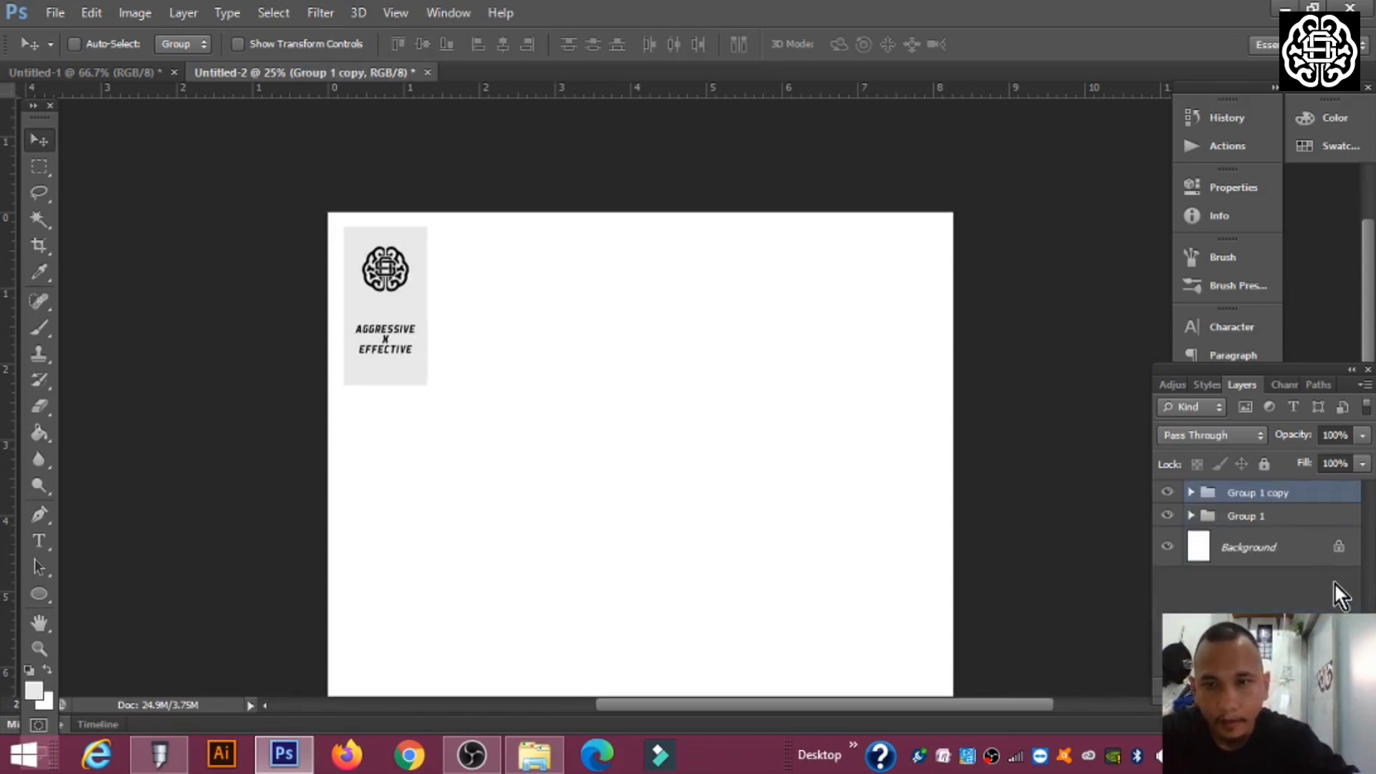
key("ctrl+e")
left_click(1166, 533)
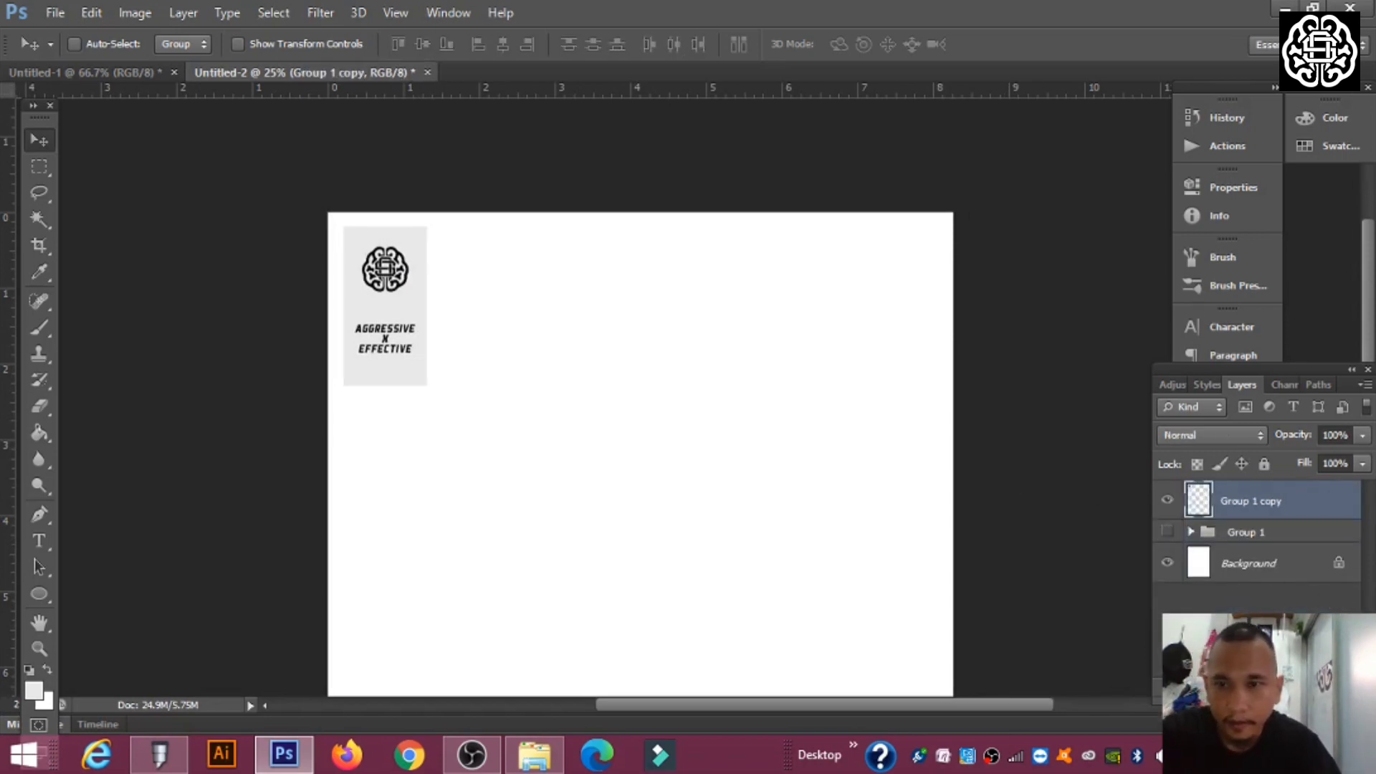
Add a 1 px black Outside stroke to the merged tag layer
left_click(1216, 706)
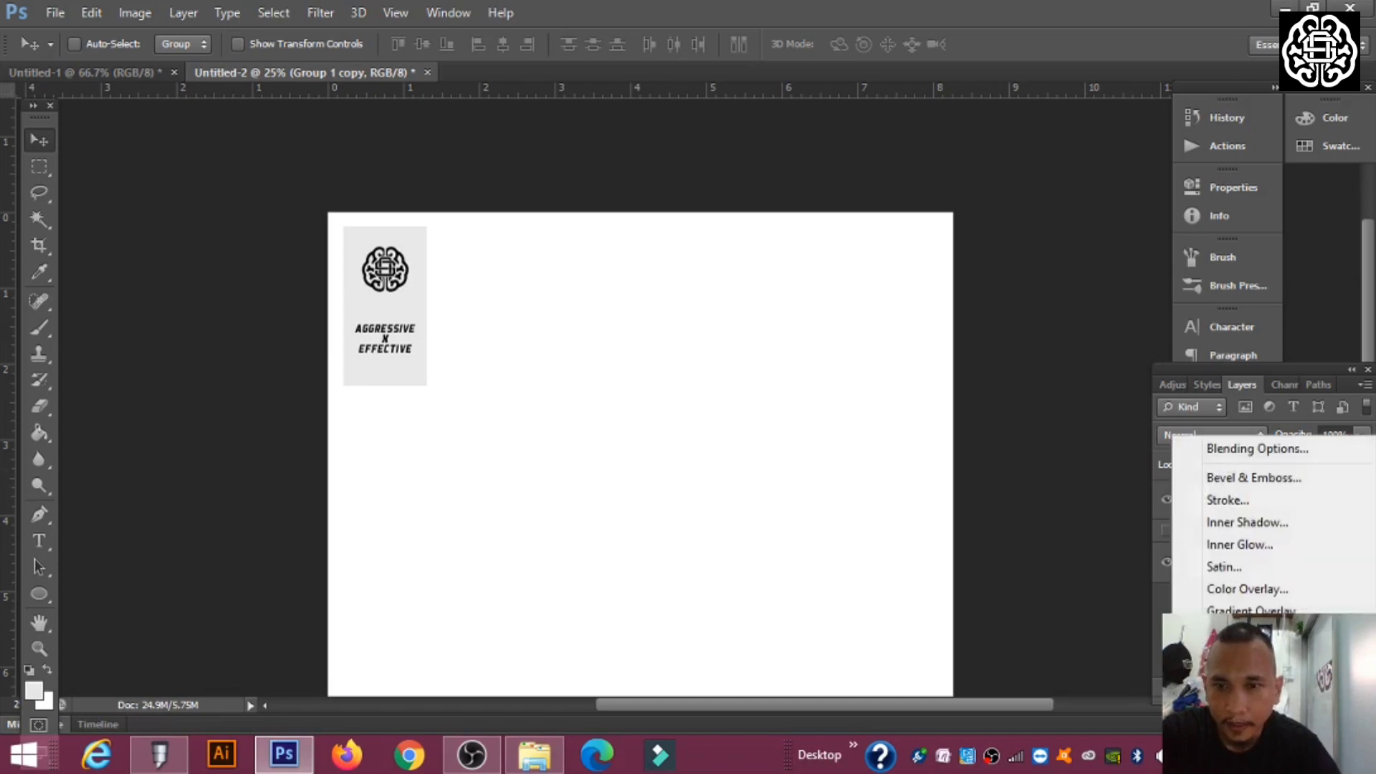
left_click(1225, 496)
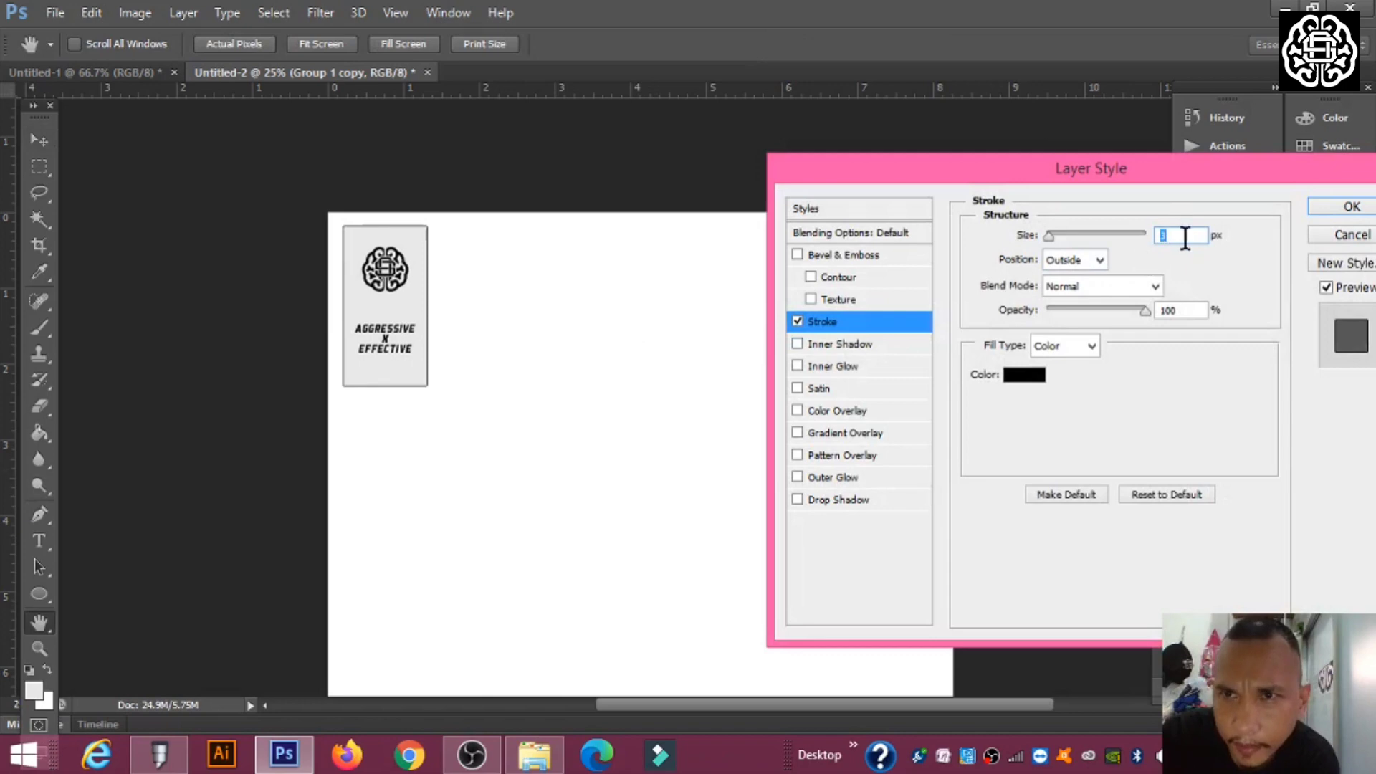
key("Down")
key("Down")
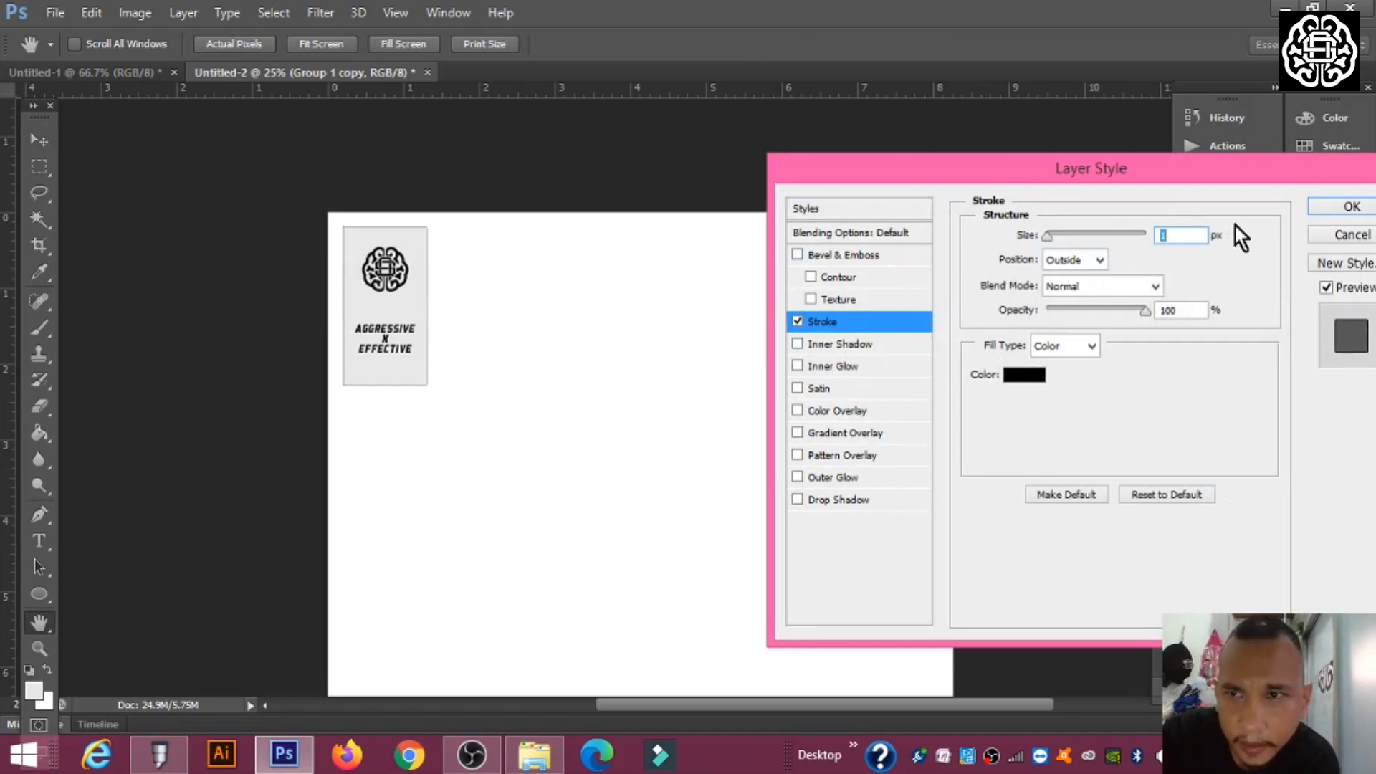
left_click(1348, 209)
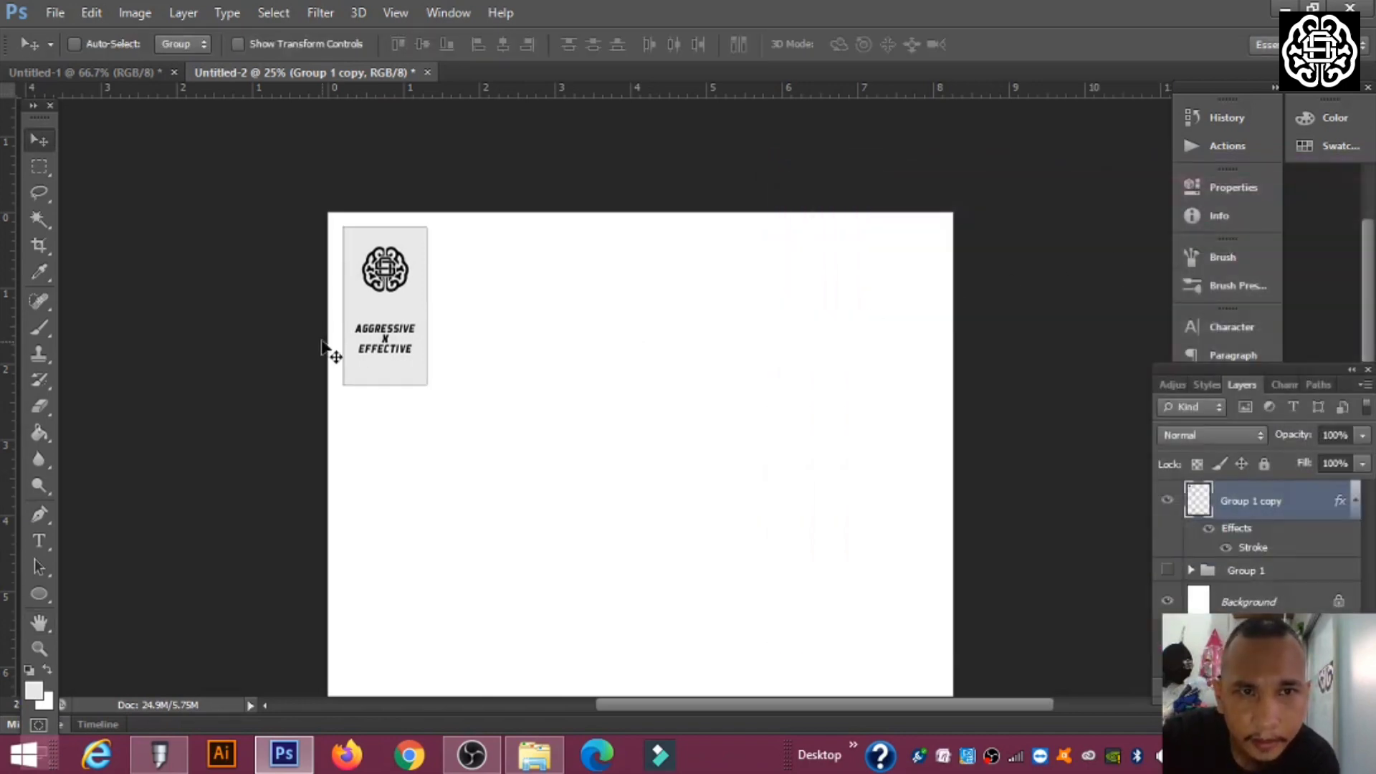
Duplicate the outlined tag side by side across the page to form a row of seven adjoining tags
key("alt")
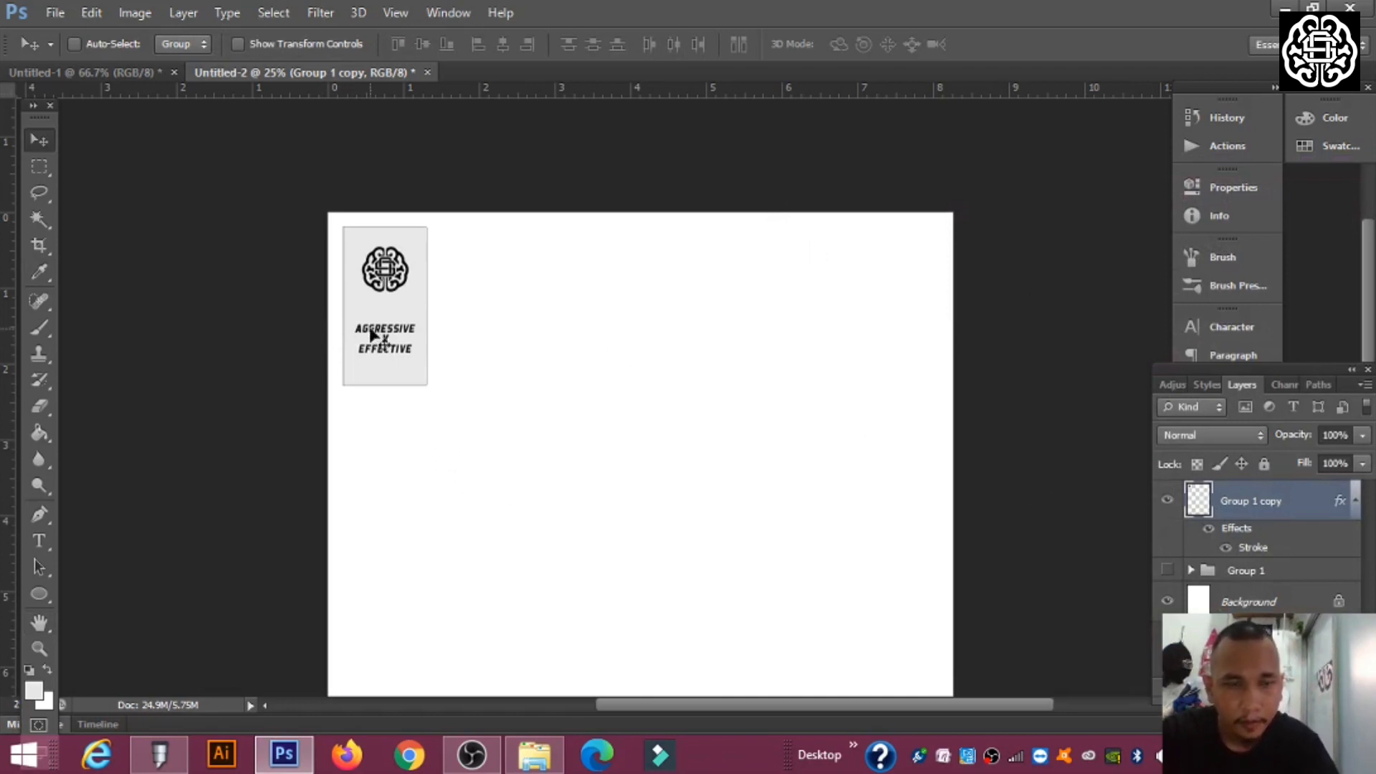
left_click_drag(383, 309, 478, 311)
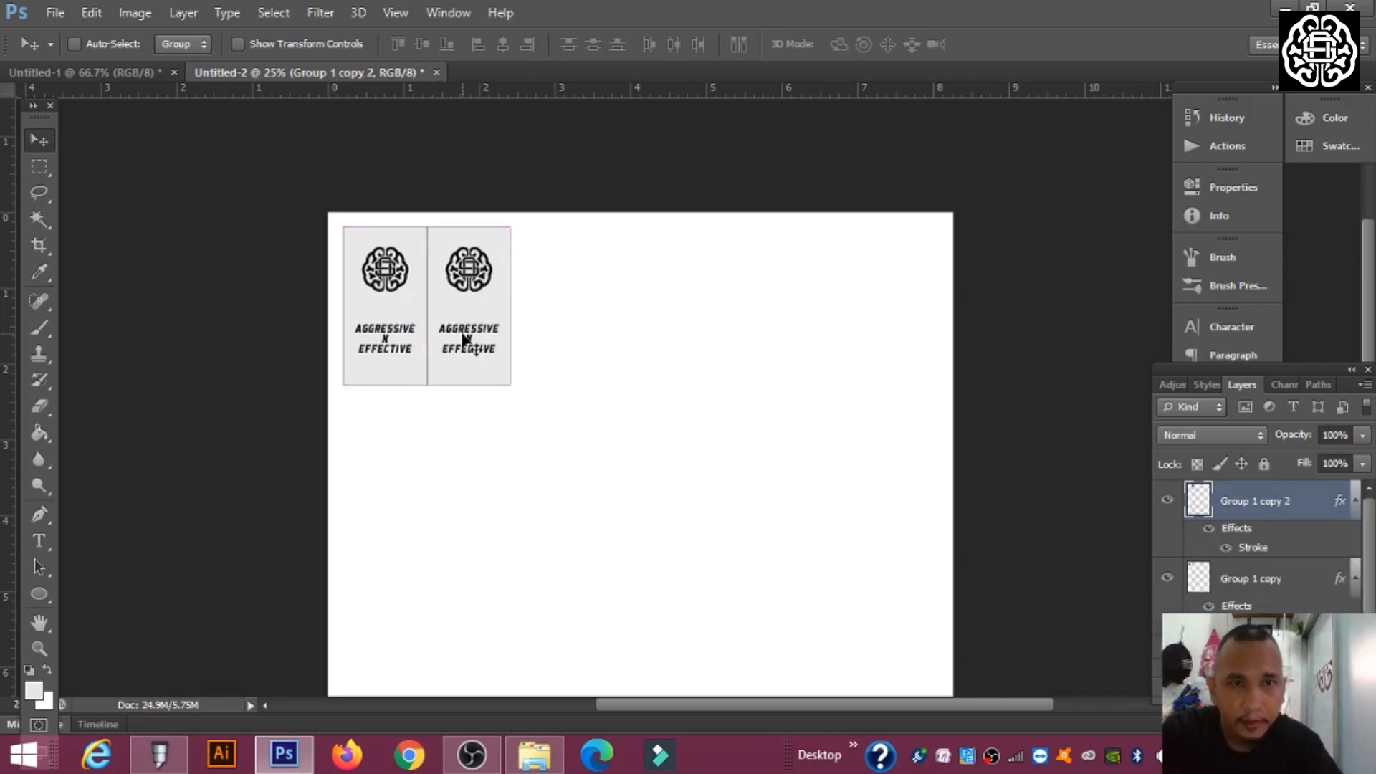
scroll(469, 346, "up", 2)
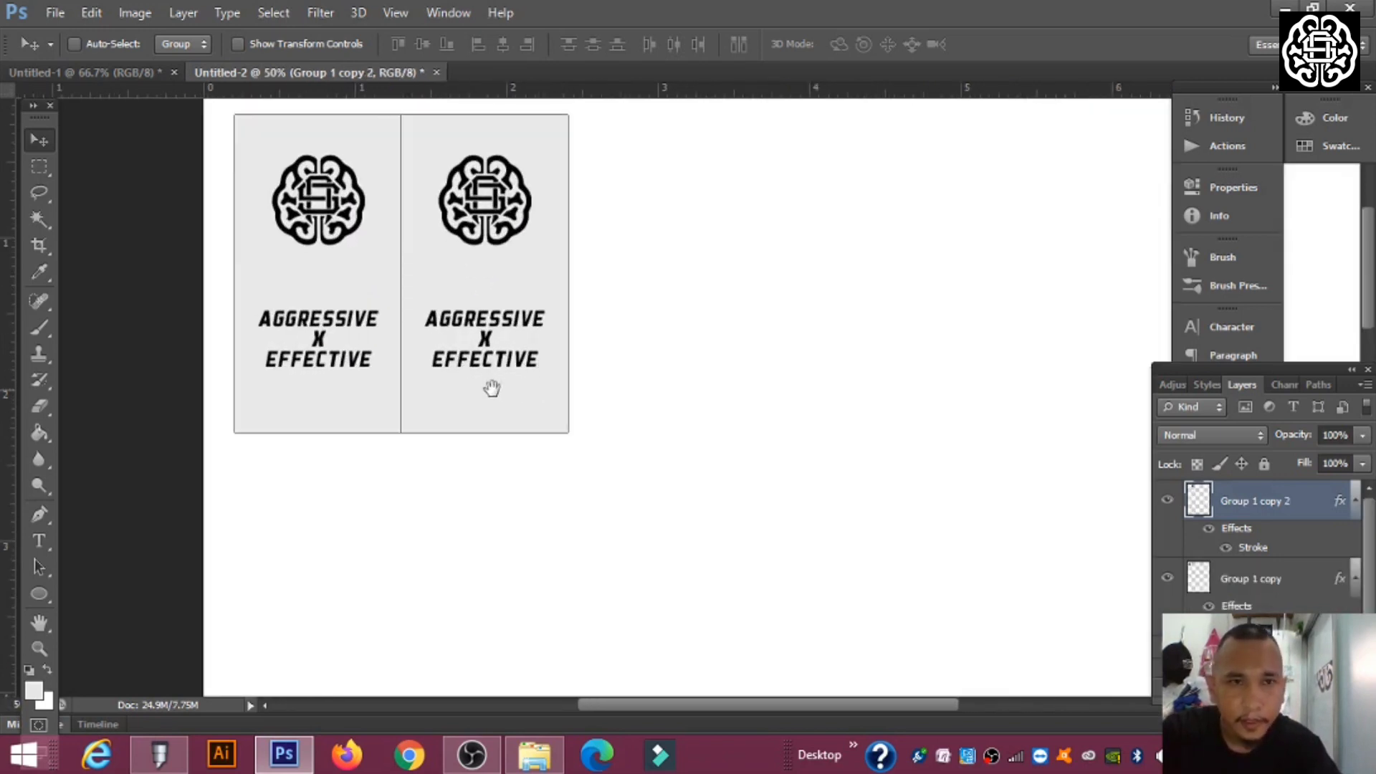
left_click_drag(465, 334, 653, 439)
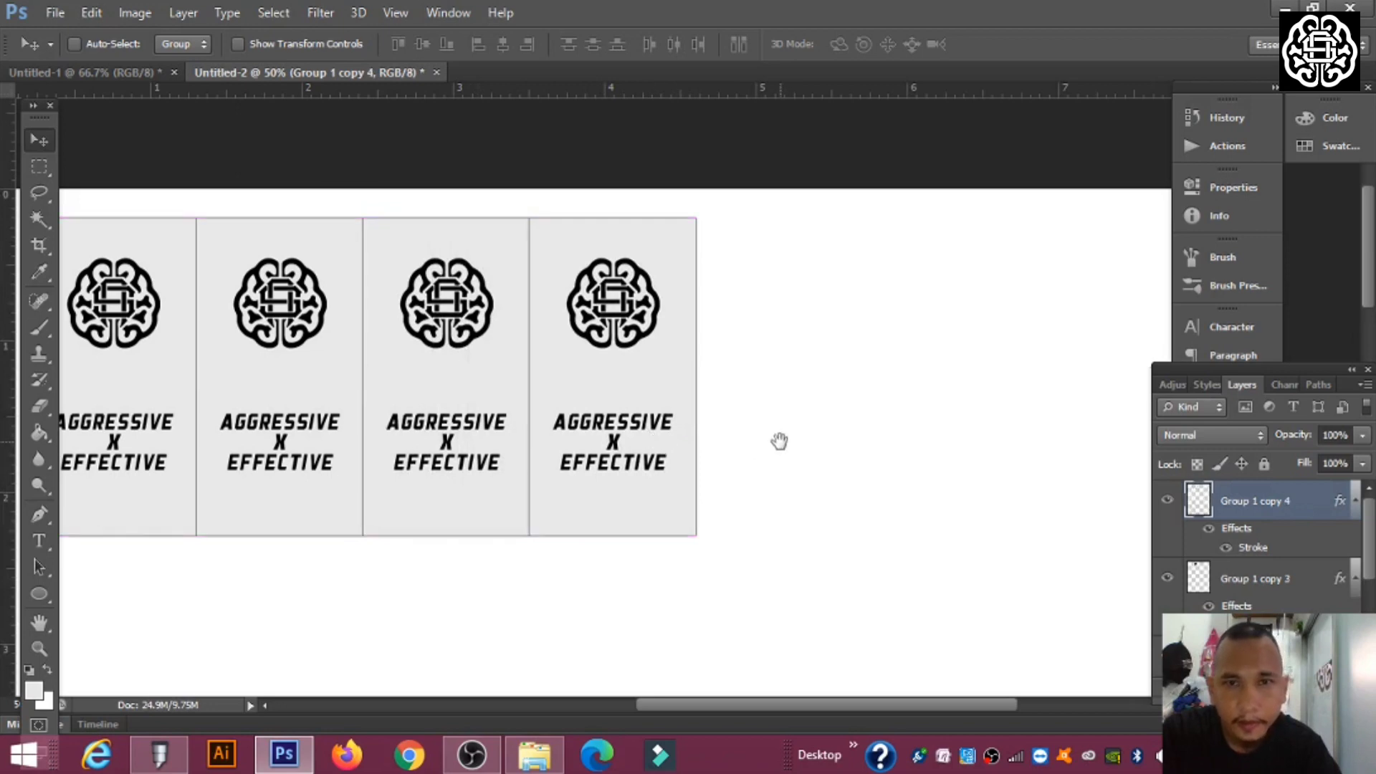
left_click_drag(780, 441, 512, 461)
left_click_drag(402, 445, 869, 437)
Select all seven tag layers and duplicate the row directly below the first one, edges touching
scroll(873, 436, "down", 2)
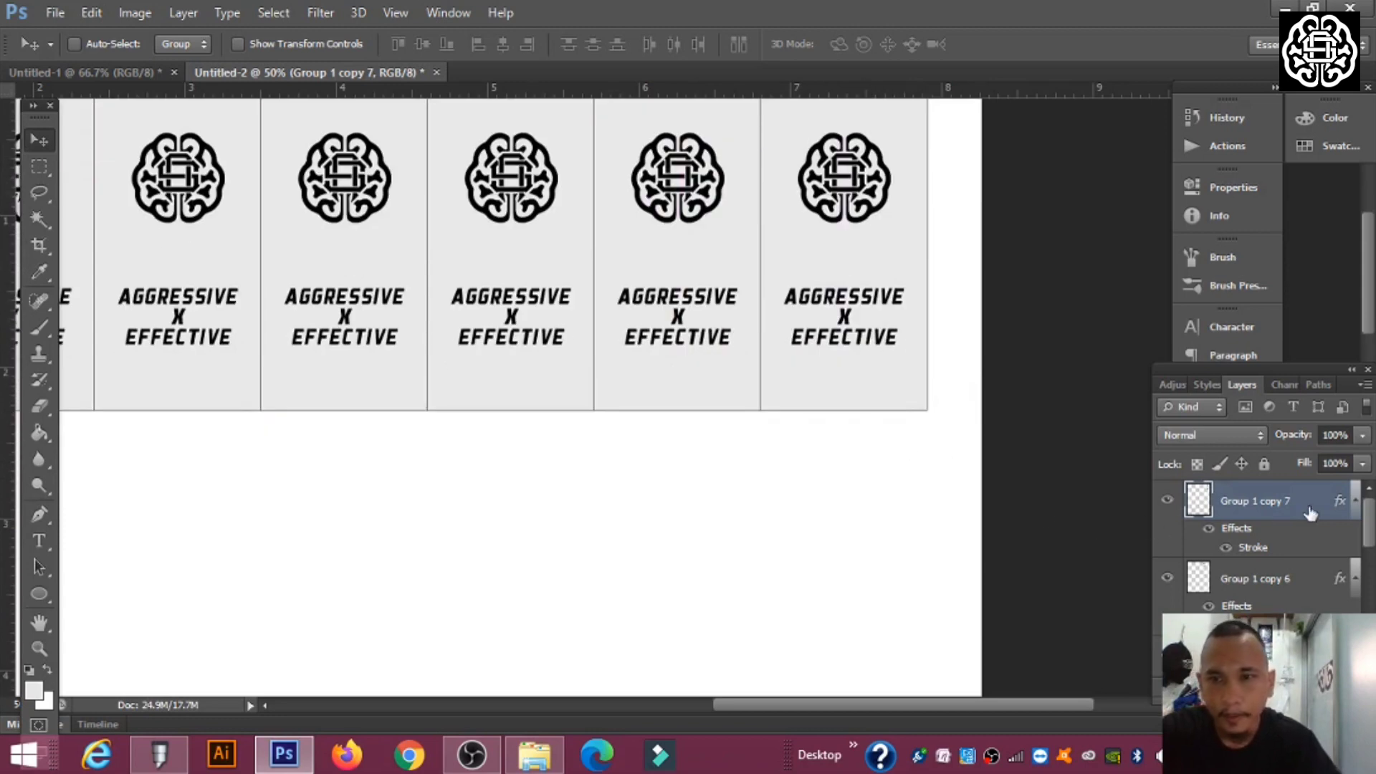
scroll(1308, 509, "down", 5)
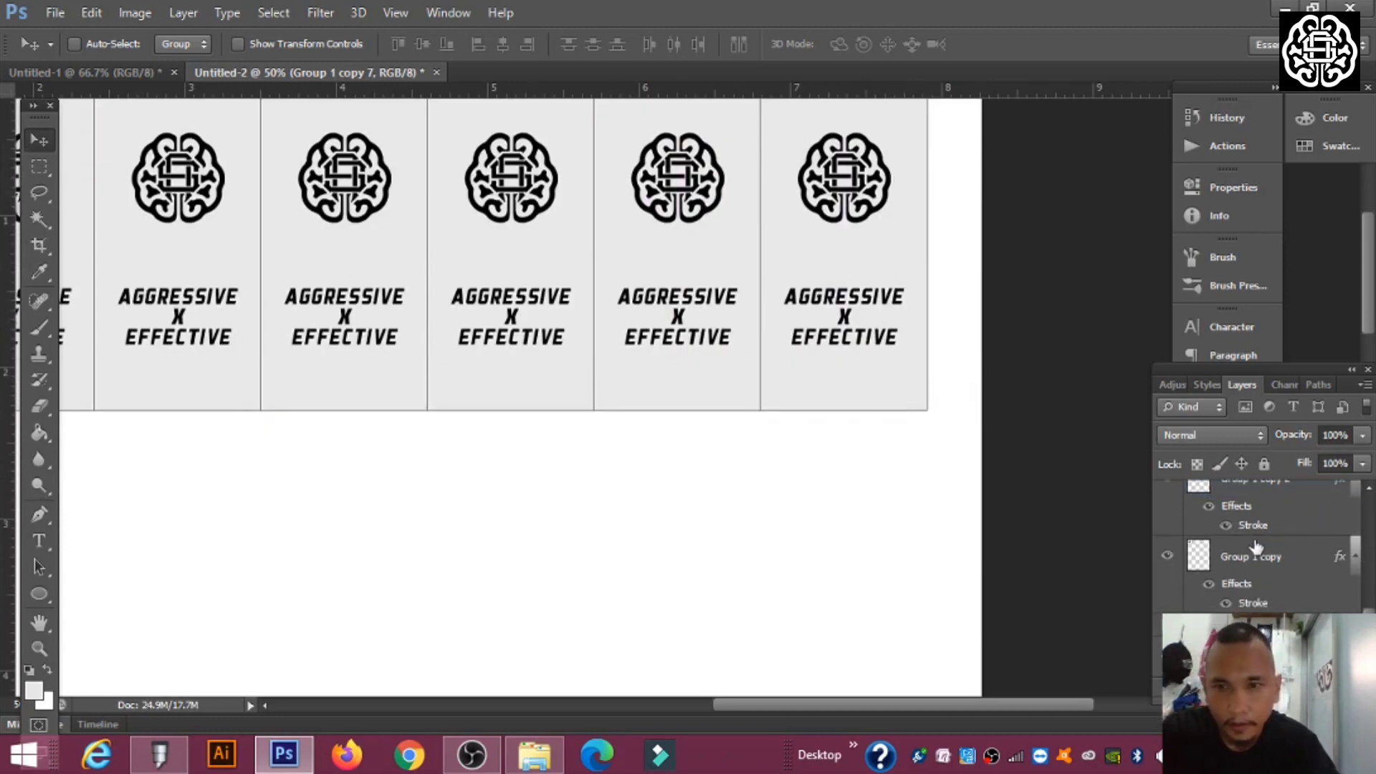
scroll(1256, 546, "up", 5)
scroll(1260, 516, "down", 5)
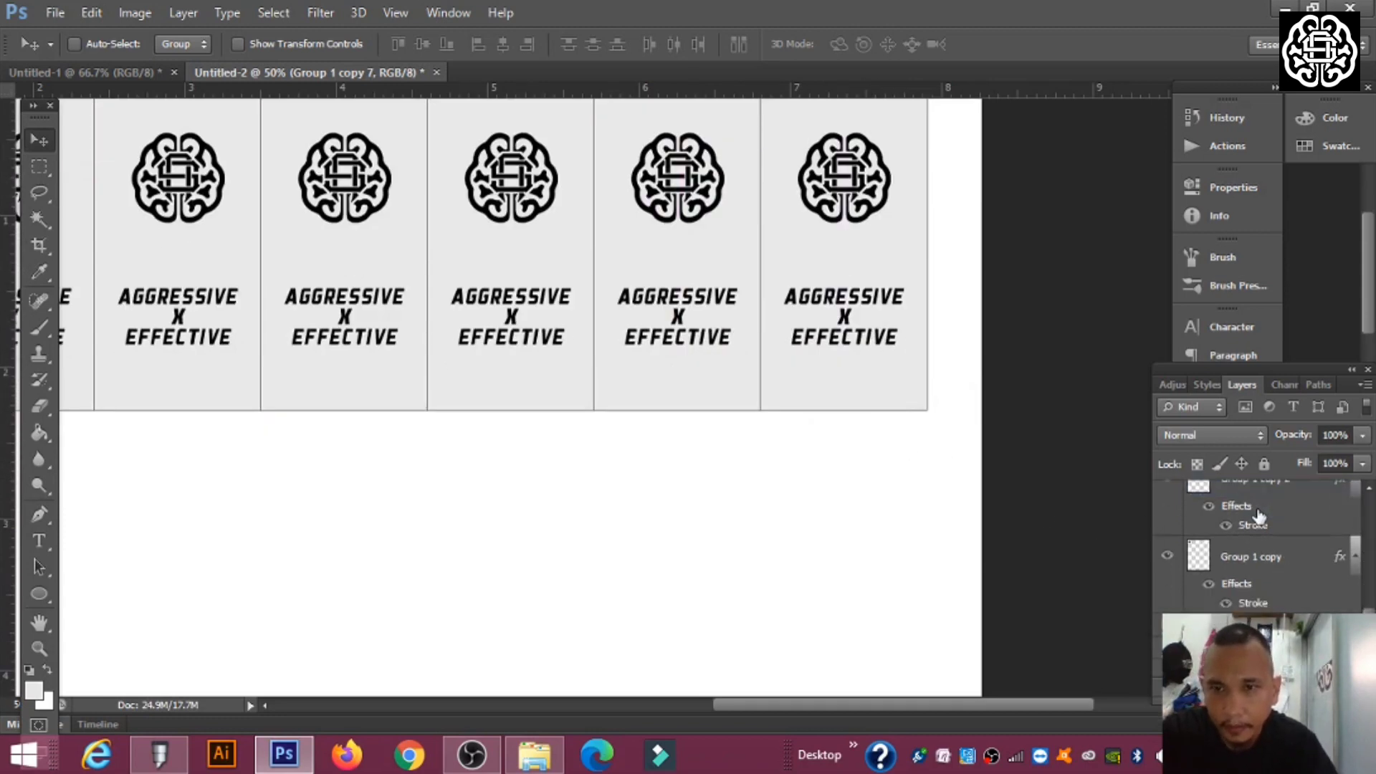
left_click(1263, 563, "shift")
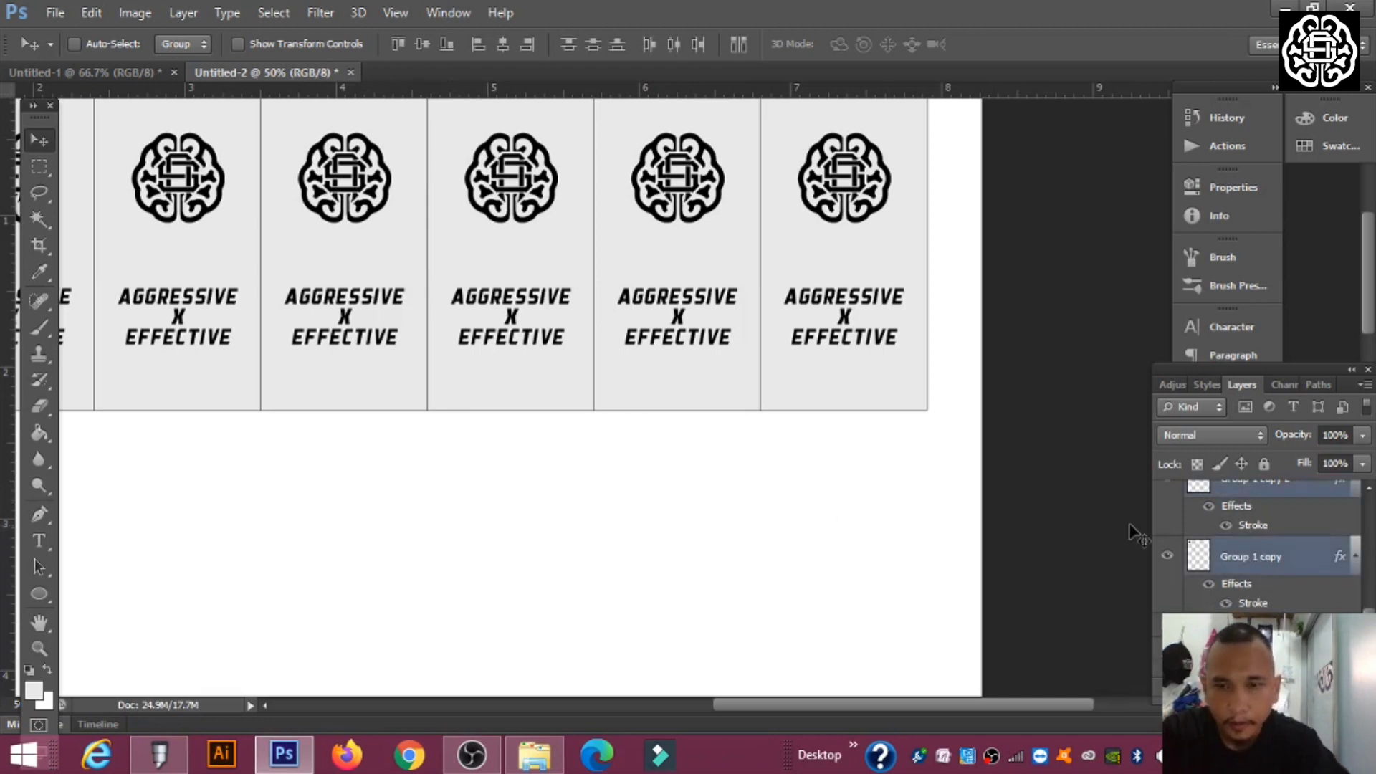
scroll(1256, 522, "up", 3)
left_click_drag(905, 490, 904, 473)
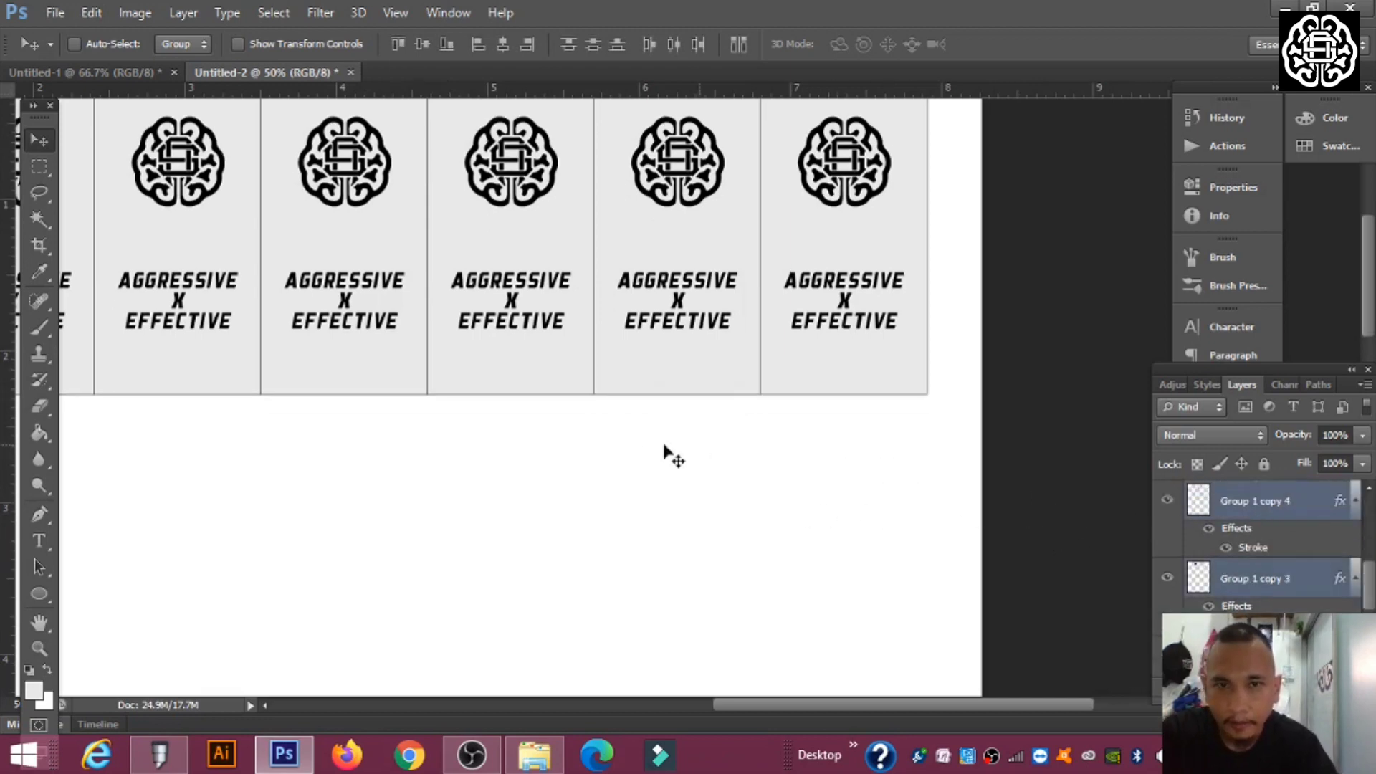
key("ctrl+minus")
key("ctrl+minus")
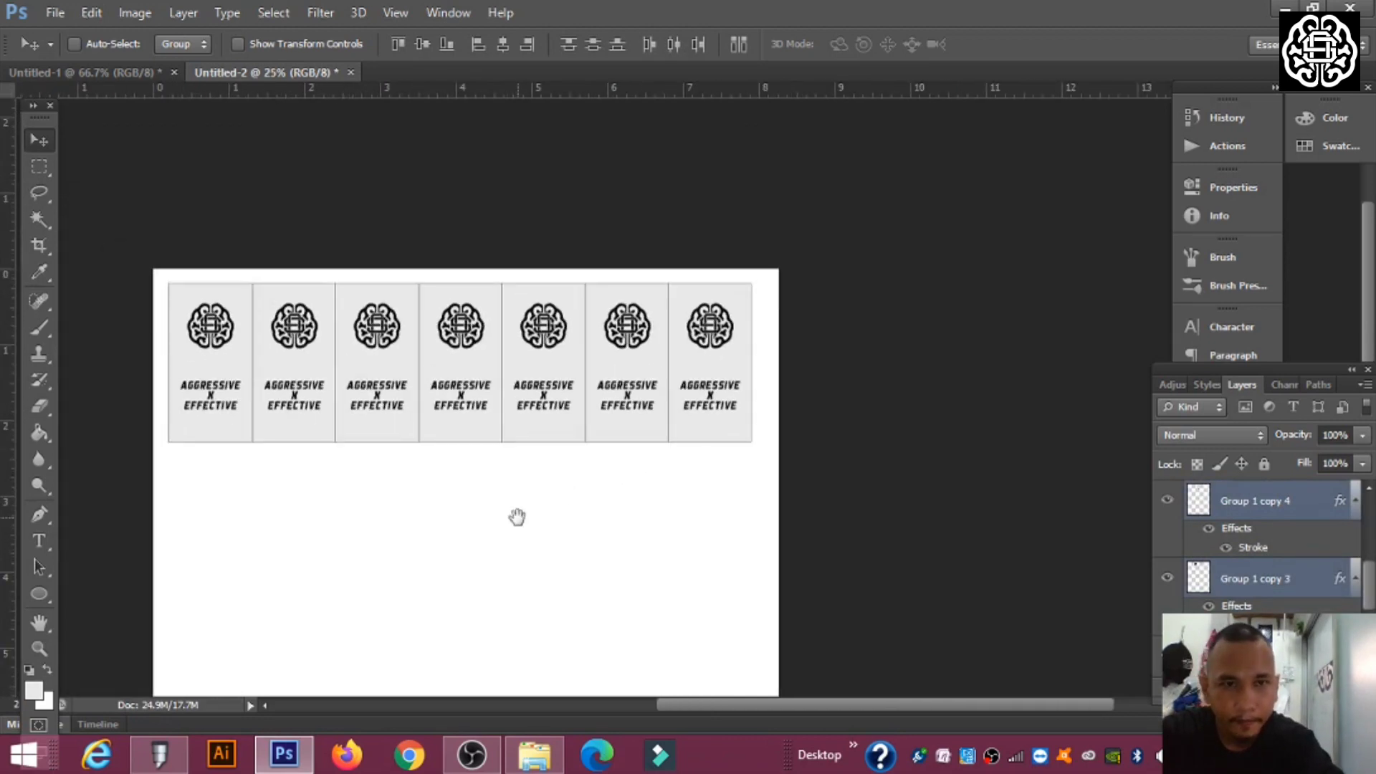
left_click_drag(538, 415, 529, 587)
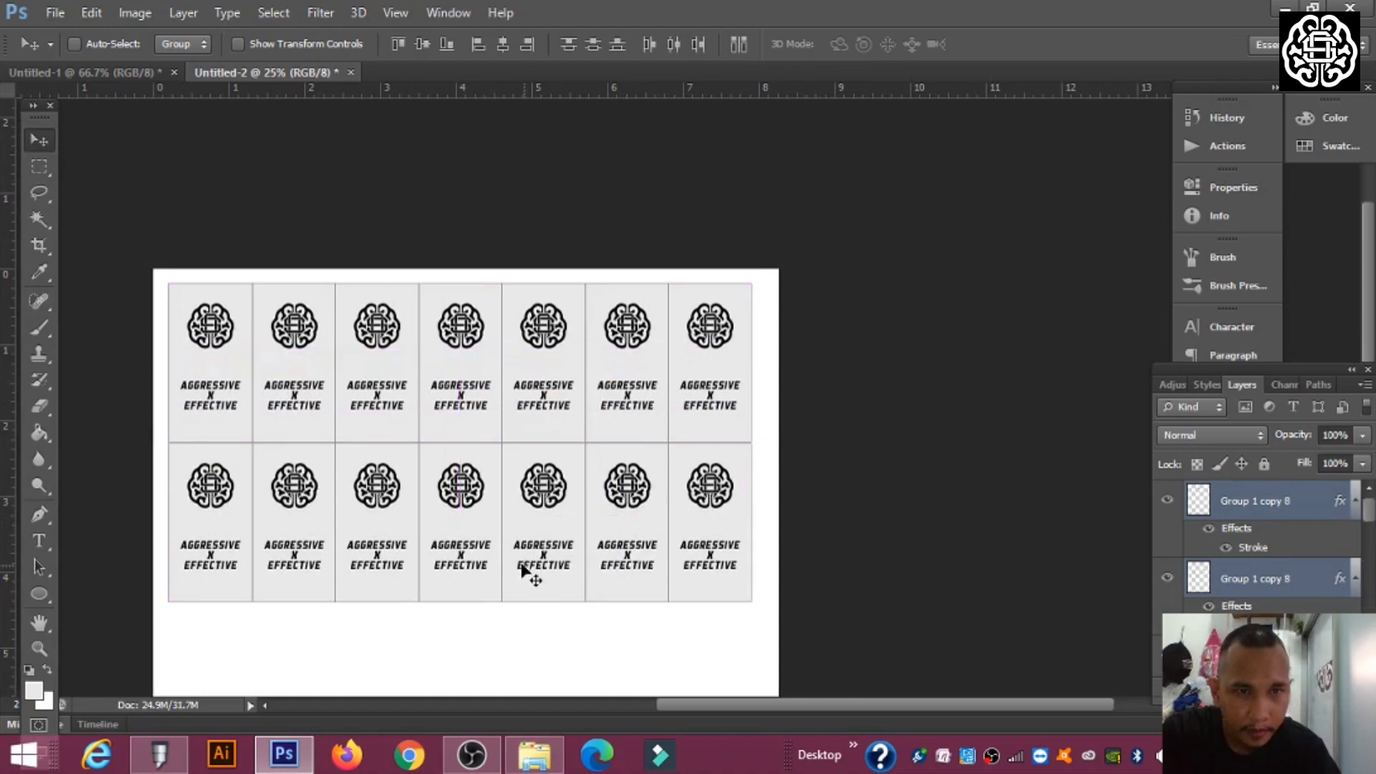
Duplicate the selected row of tags three more times straight down, forming five adjoining rows on the page
scroll(545, 466, "up", 3)
left_click_drag(724, 100, 806, 172)
left_click_drag(695, 483, 700, 605)
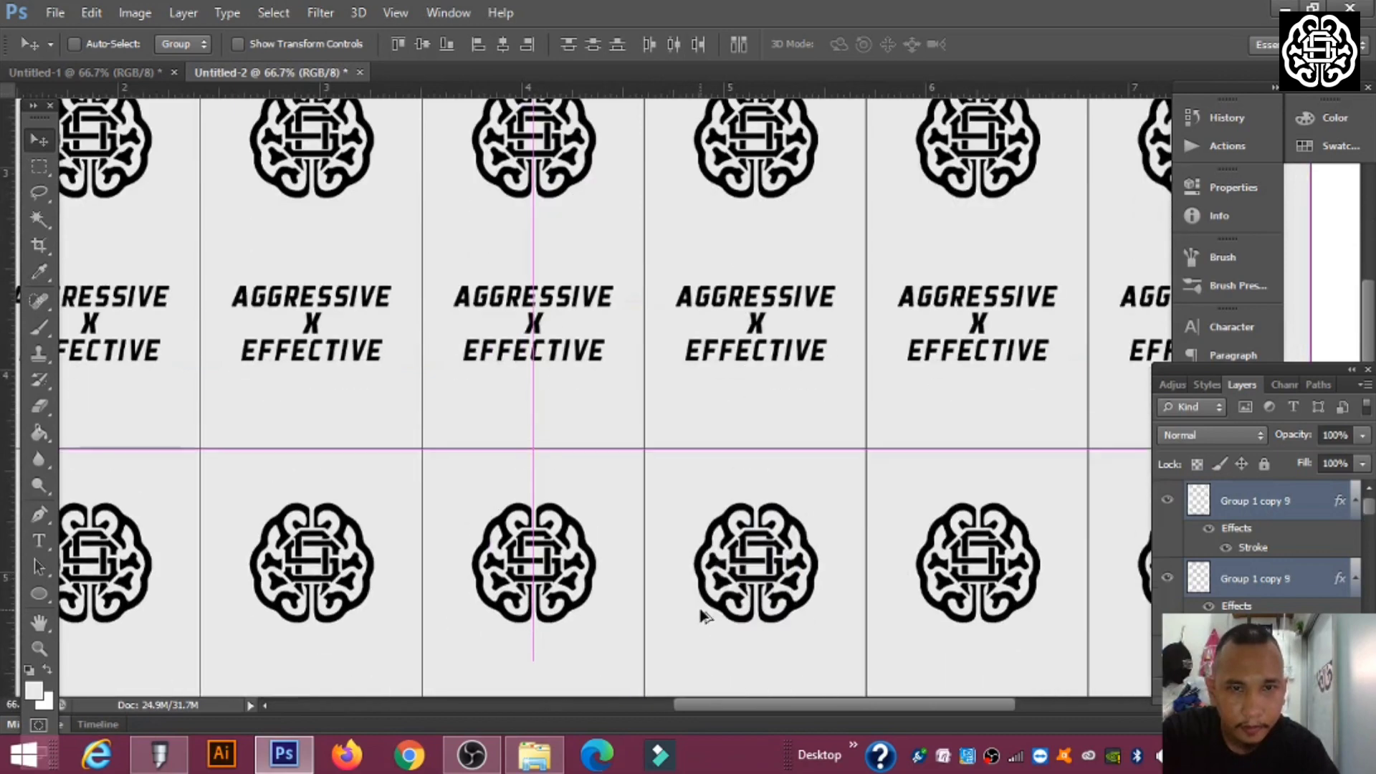
scroll(688, 605, "down", 6)
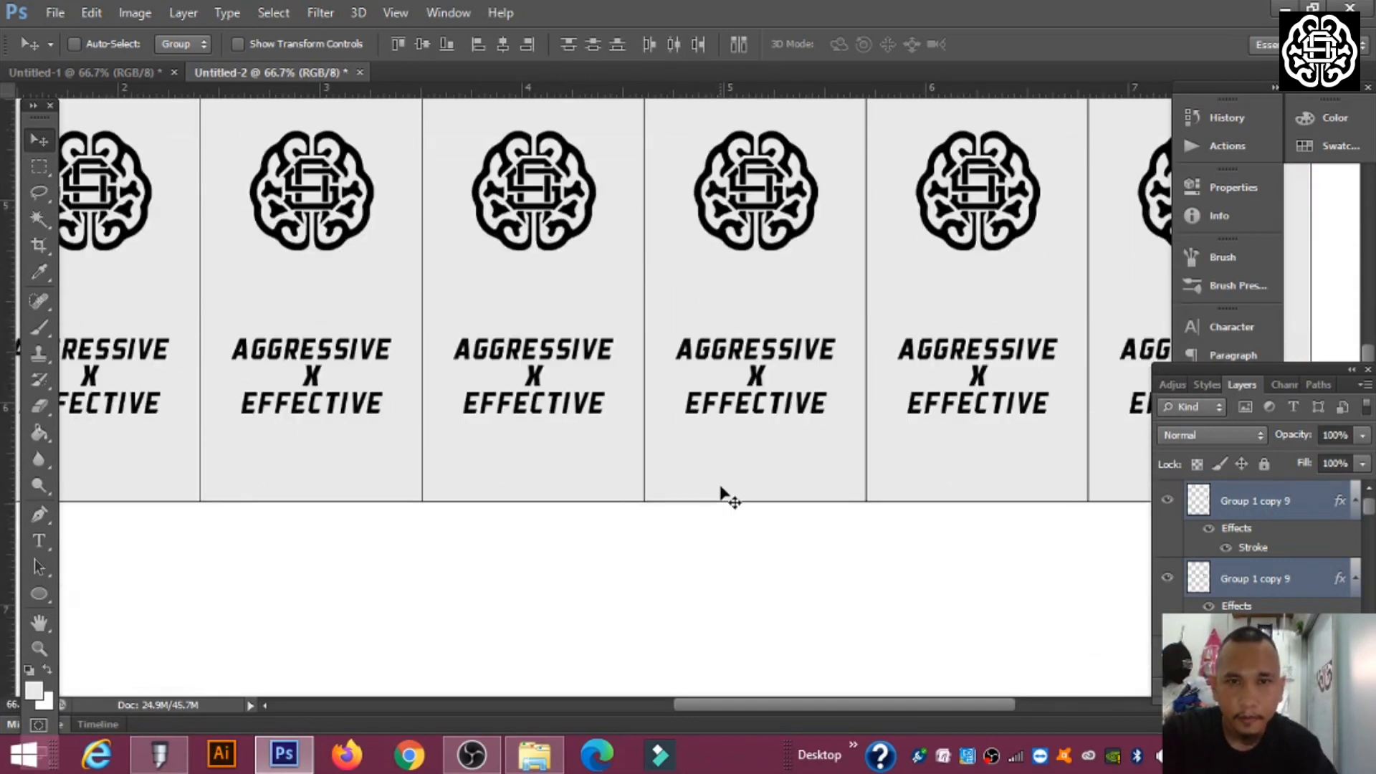
left_click_drag(781, 180, 758, 613)
scroll(706, 380, "down", 2)
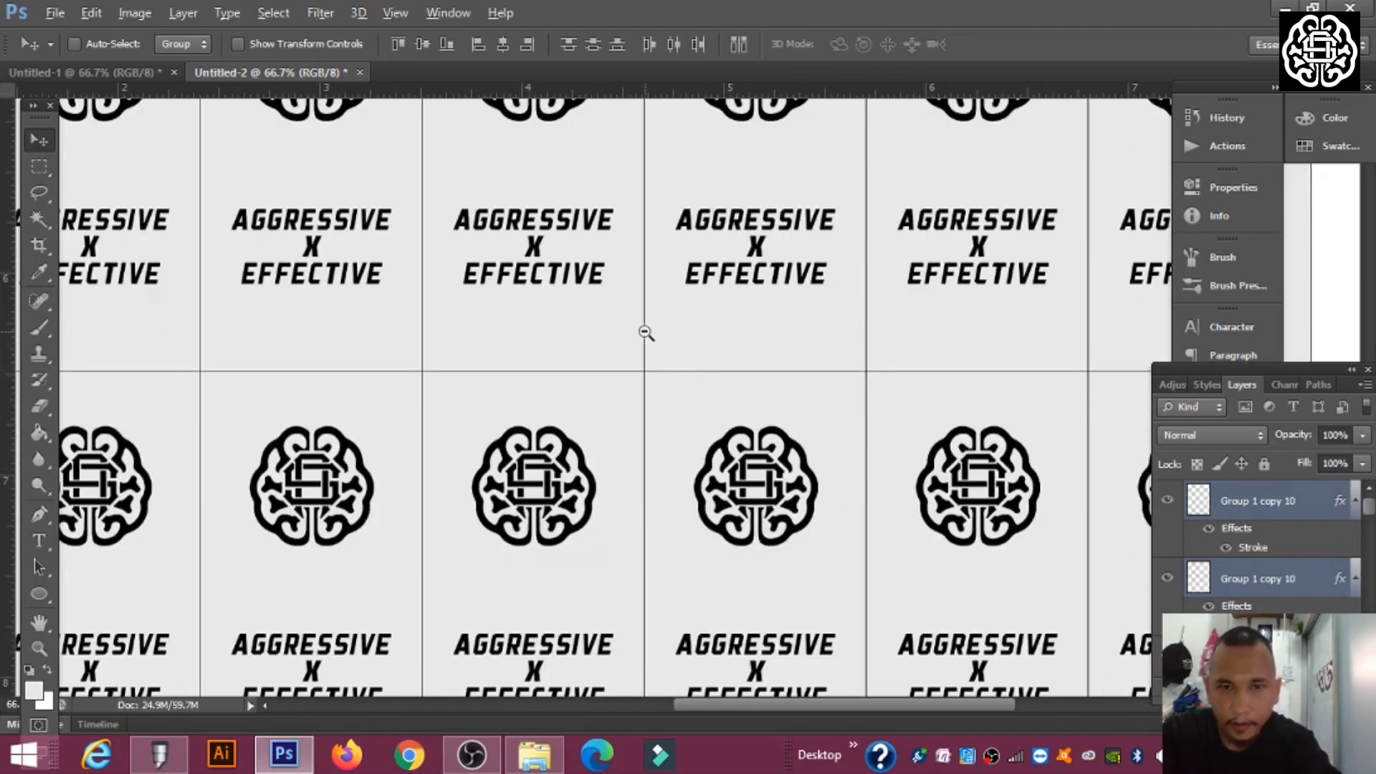
scroll(750, 353, "down", 4)
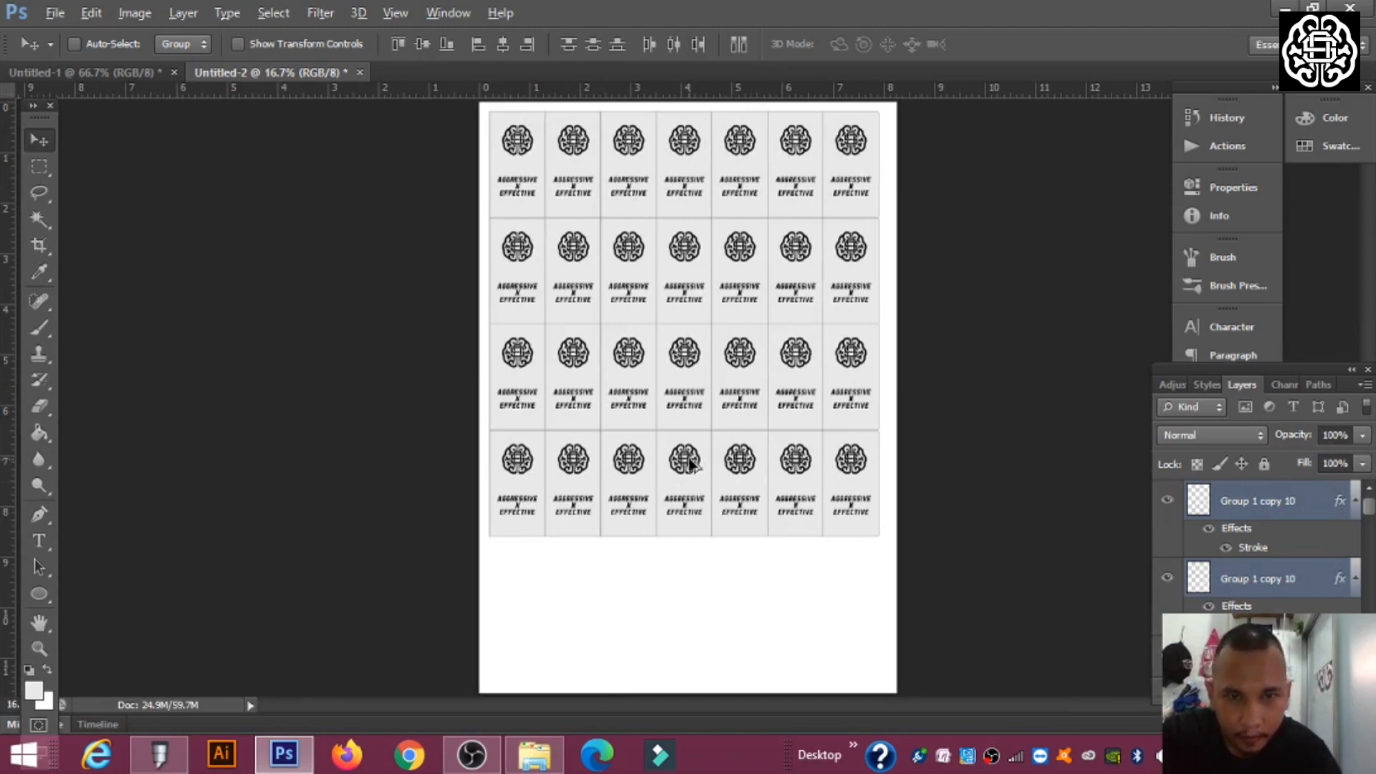
left_click_drag(683, 509, 681, 566)
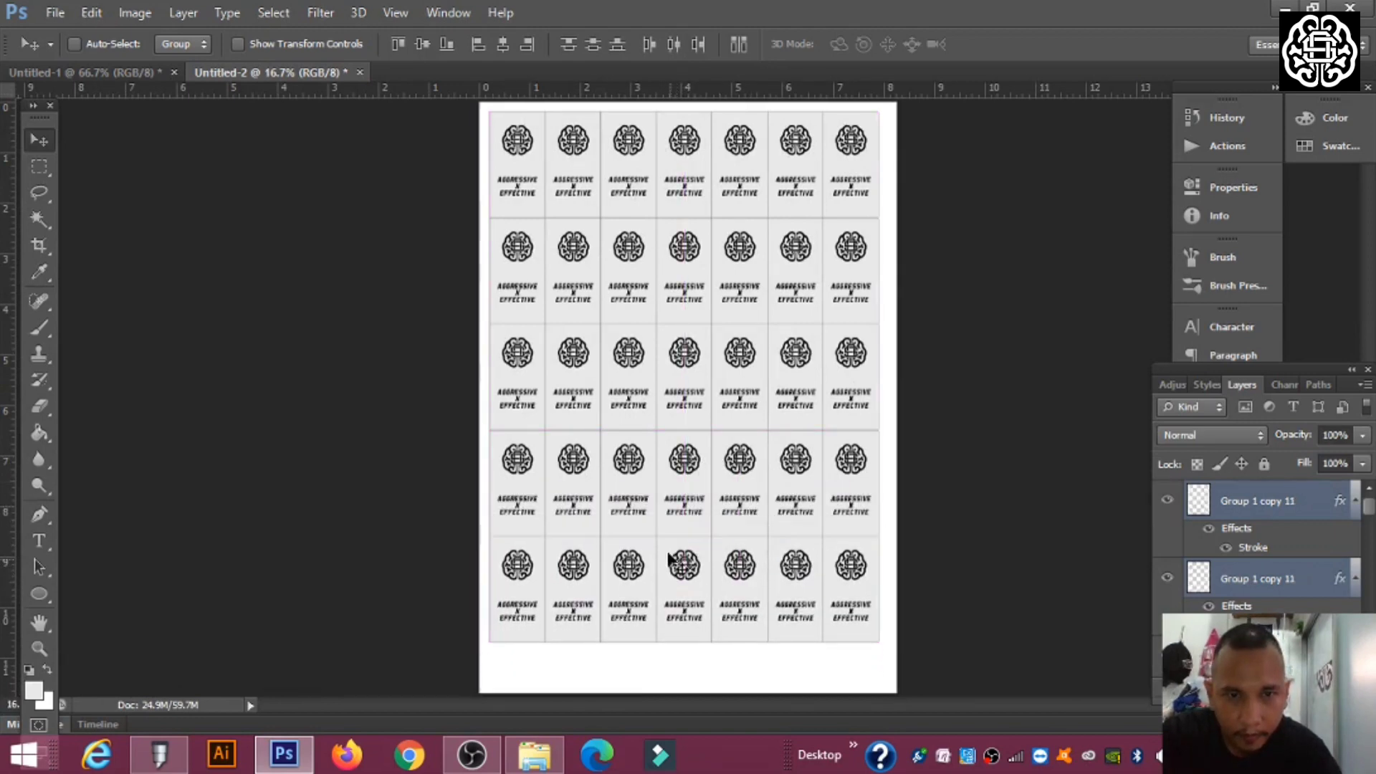
Select every tag copy layer from Group 1 copy 11 down to Group 1 copy and group them together
left_click(640, 563)
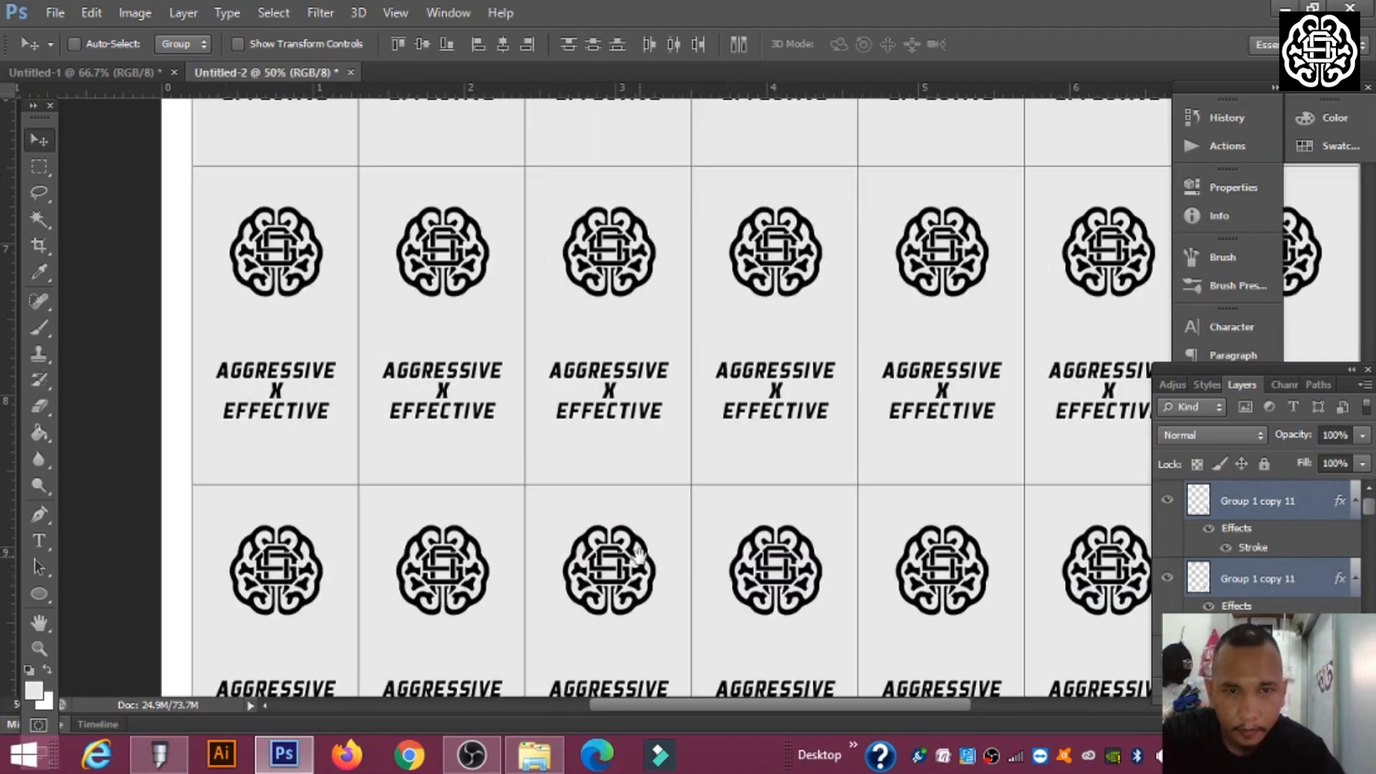
left_click(639, 549, "alt")
left_click(640, 549, "alt")
left_click(641, 543, "alt")
left_click(645, 539, "alt")
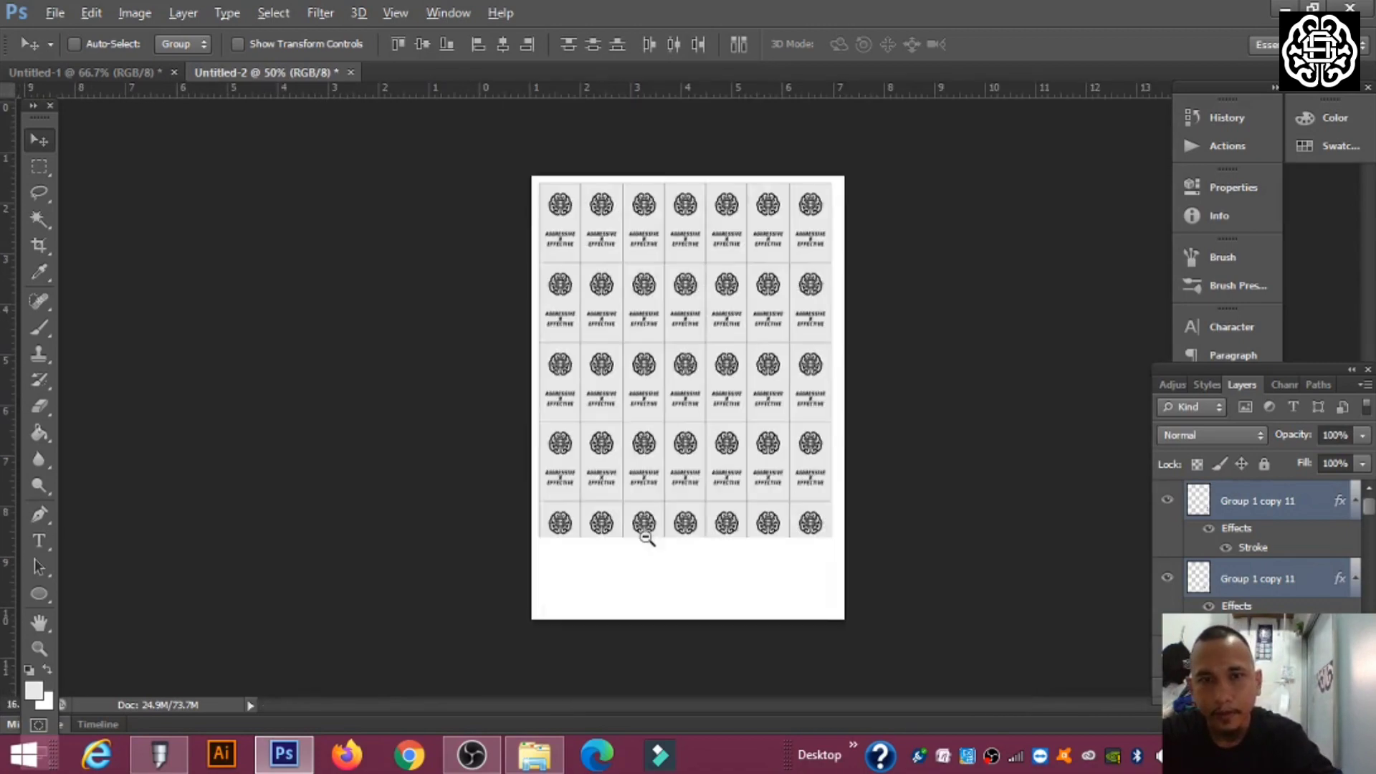
scroll(681, 409, "up", 1)
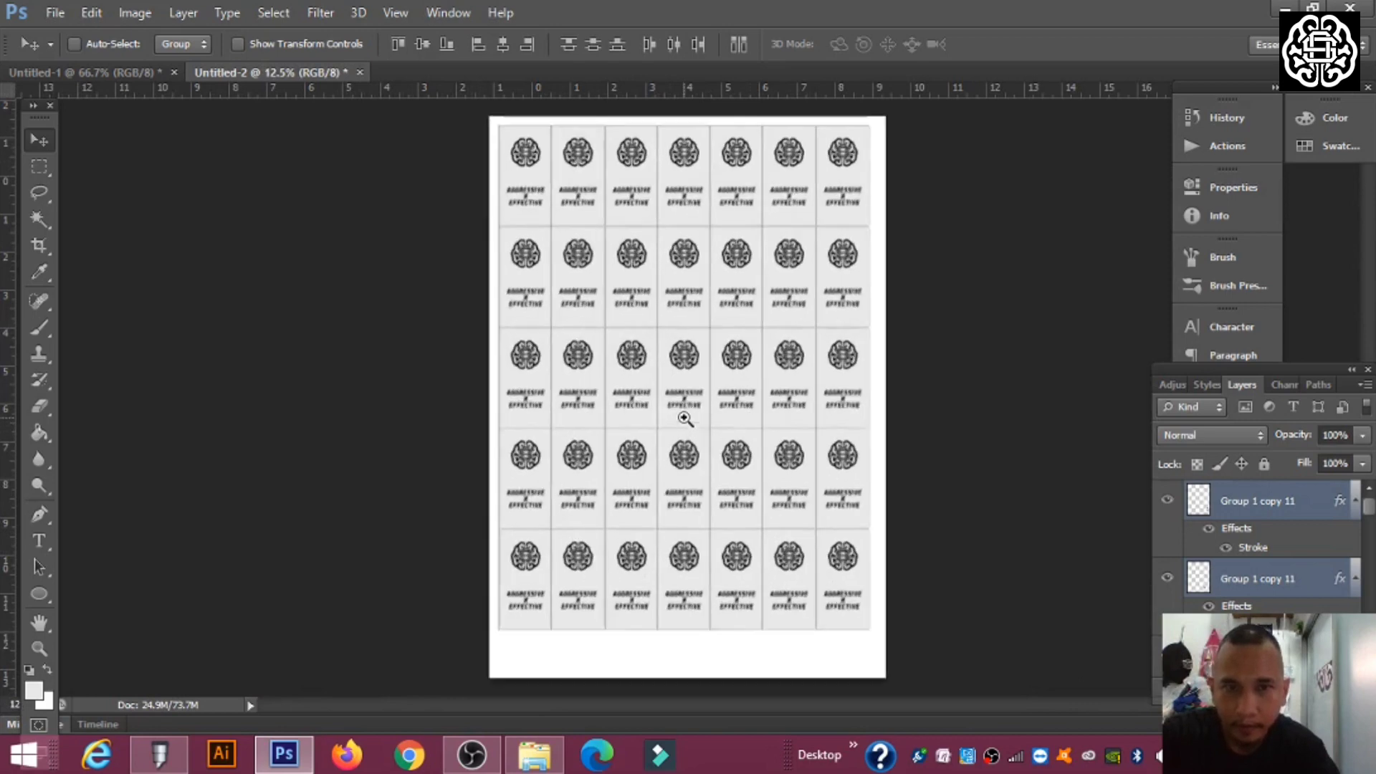
left_click(1278, 510)
scroll(1277, 510, "down", 5)
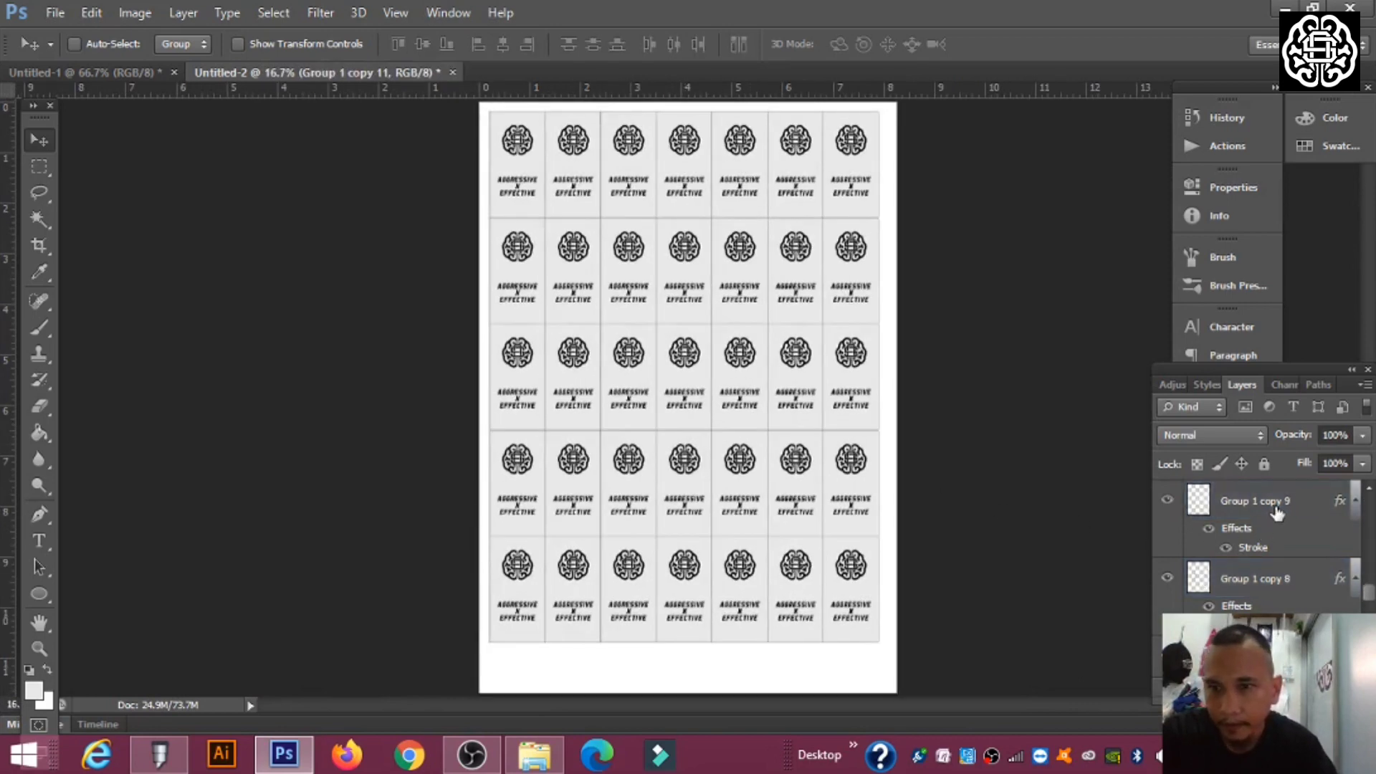
scroll(1278, 506, "down", 4)
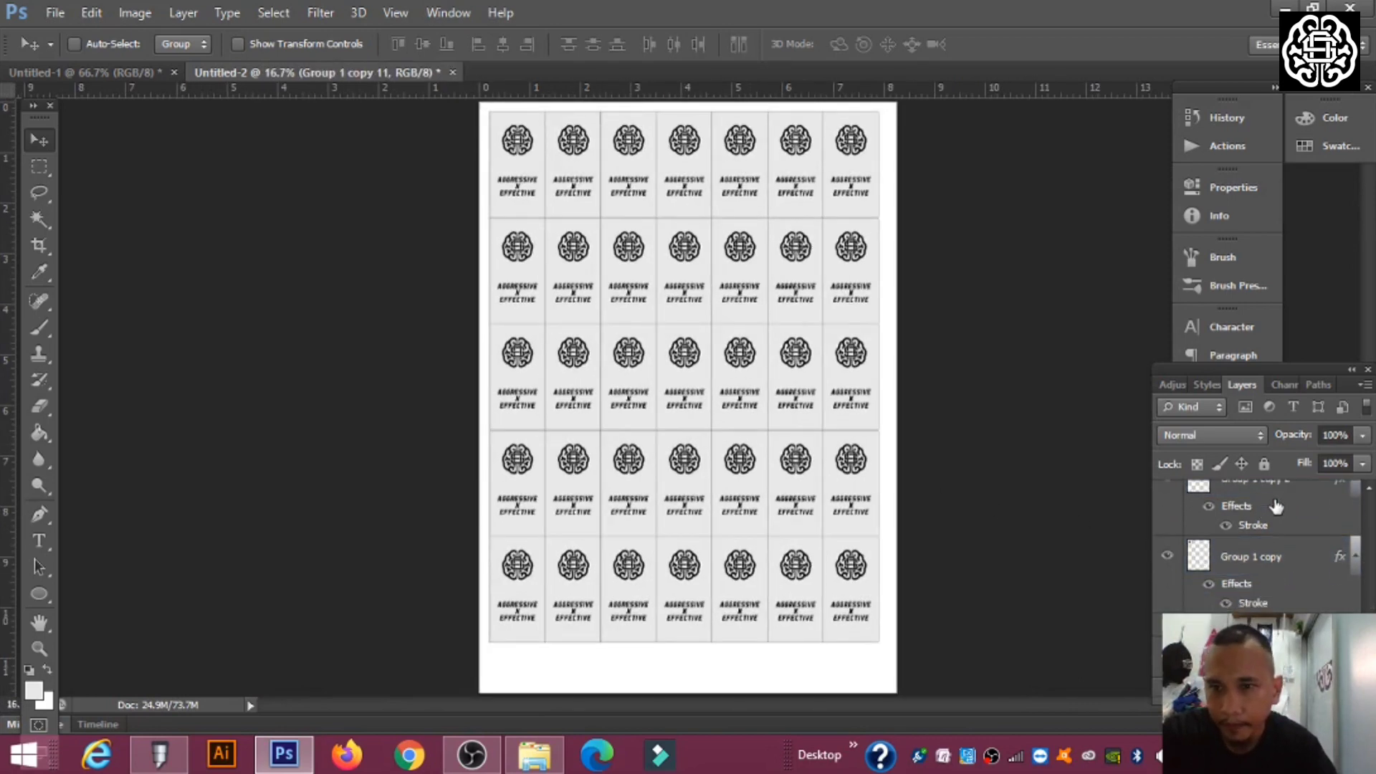
left_click(1263, 556, "shift")
key("ctrl+g")
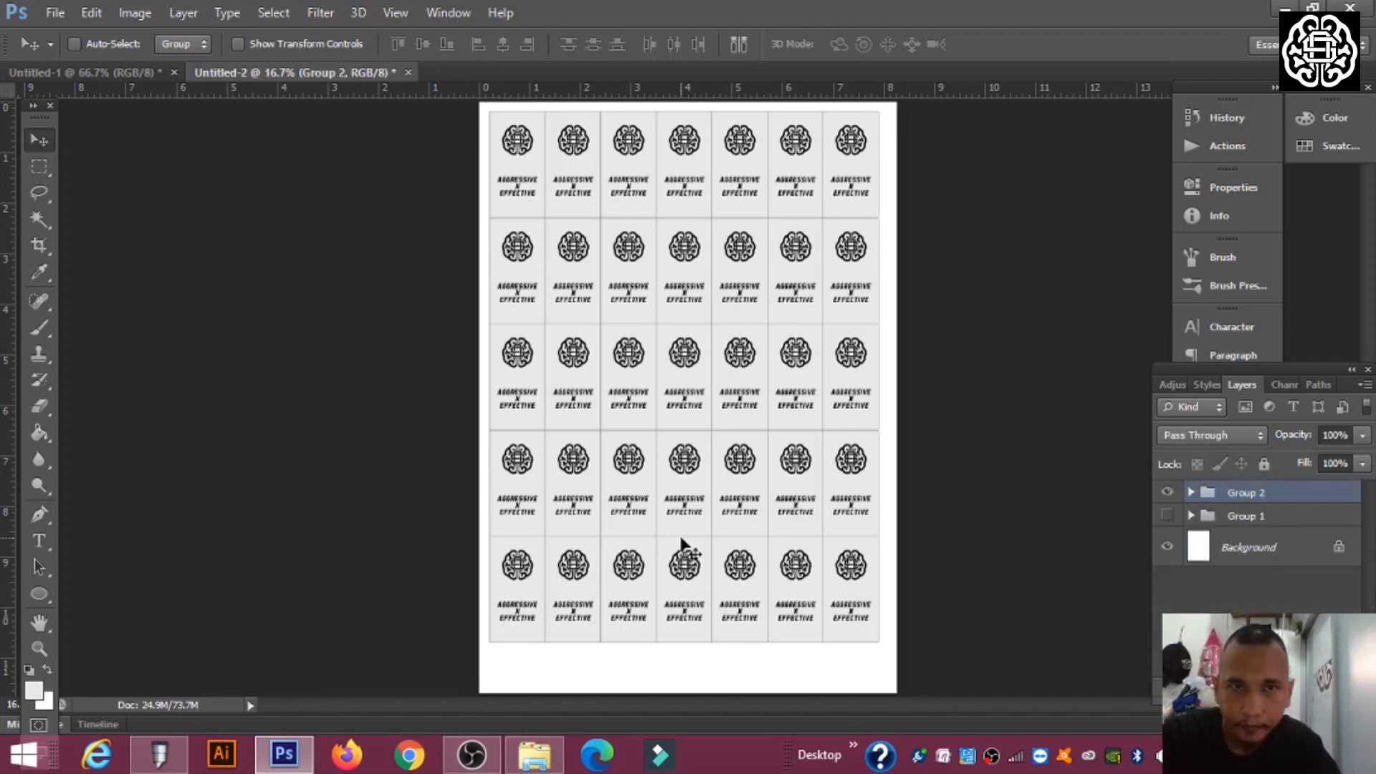
Nudge the grouped tag grid right to centre it horizontally on the page, and down to widen the top margin
key("shift+Right")
key("shift+Right")
key("shift+Right")
key("shift+Right")
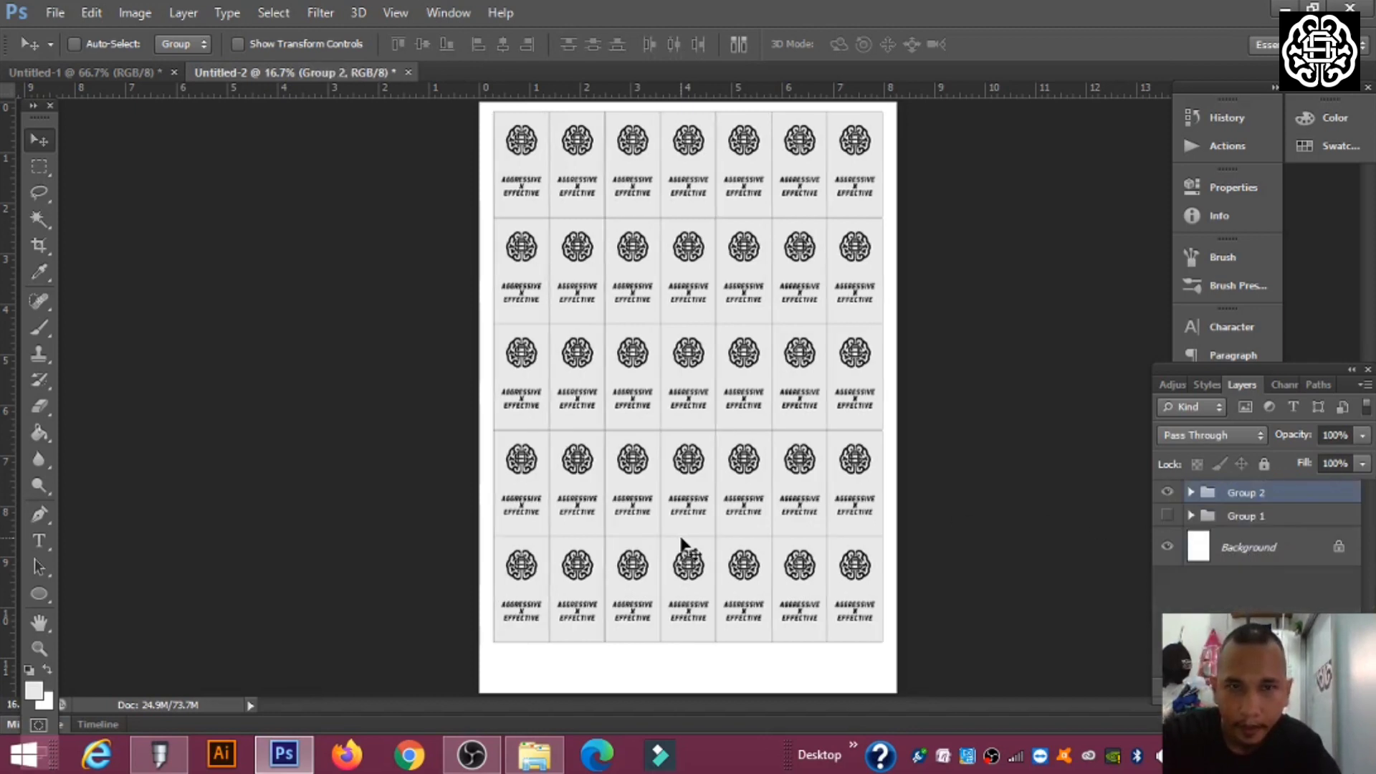
key("shift+Down")
key("shift+Down")
key("shift+Down")
key("shift+Down")
key("shift+Down")
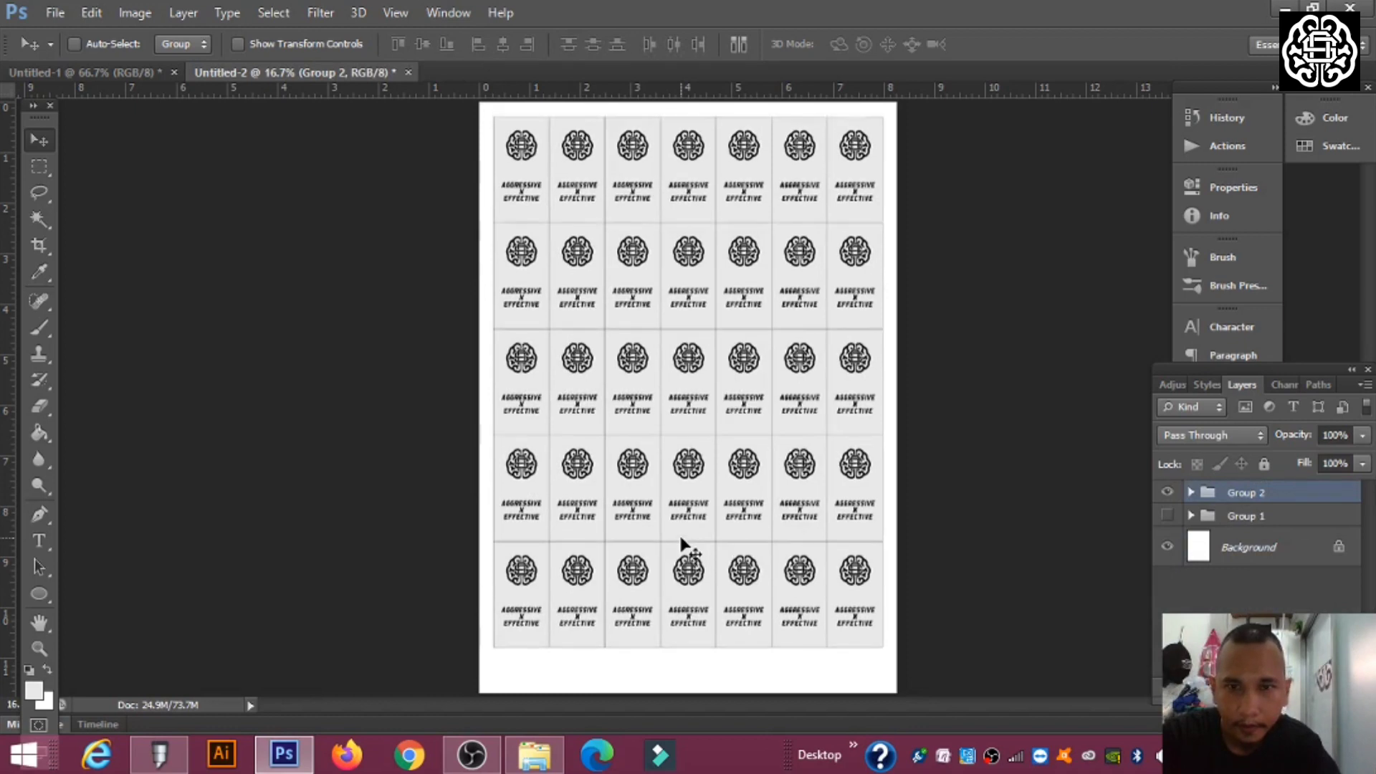
key("shift+Down")
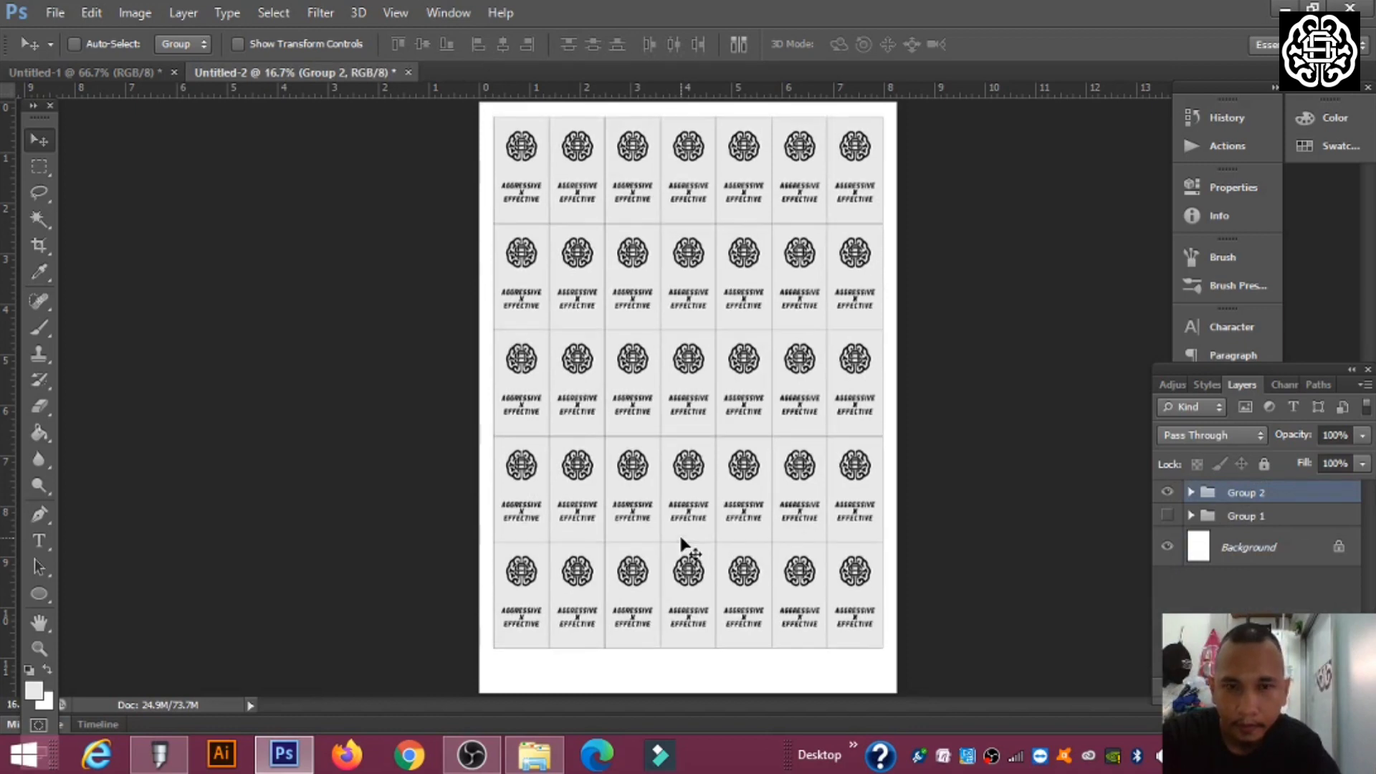
Nudge the grouped tag grid further down the page in large increments to even out the top and bottom margins
key("shift+Down")
key("shift+Down")
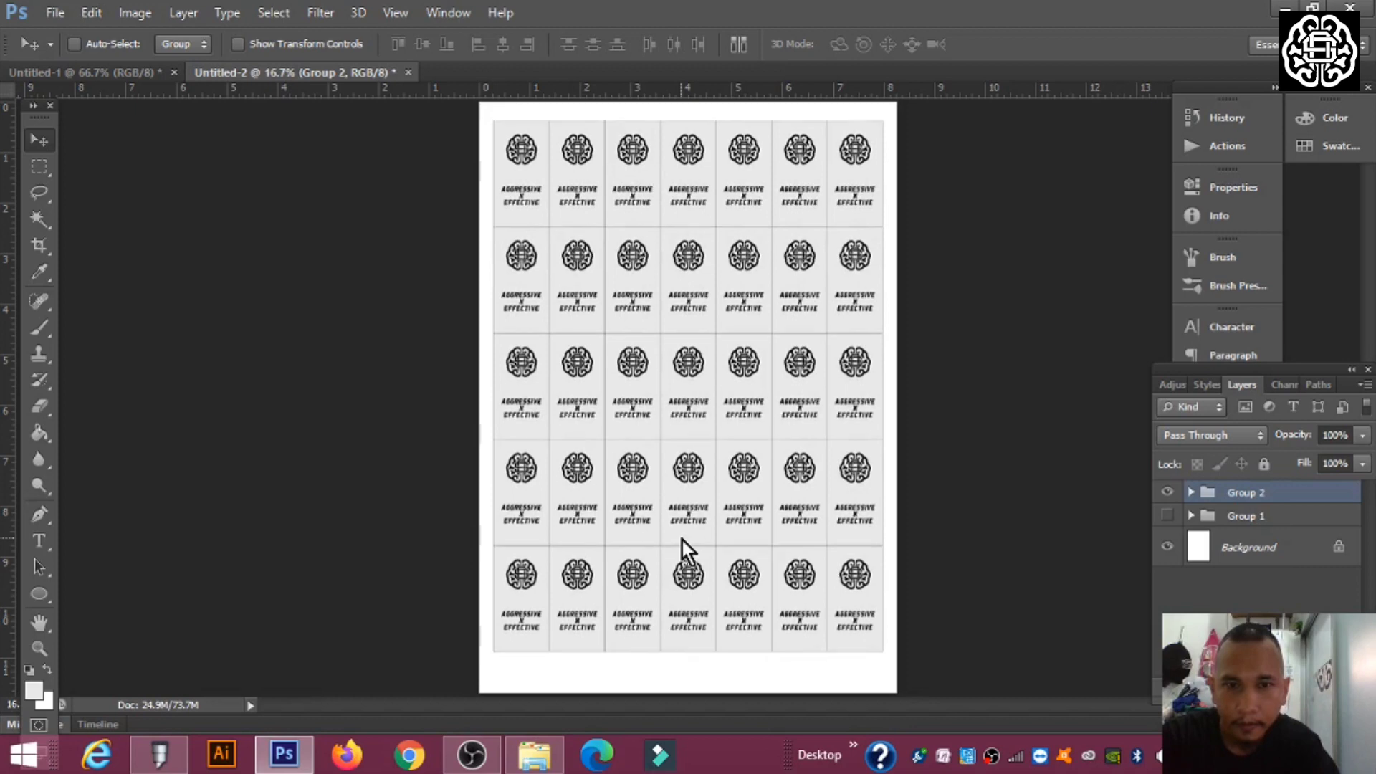
key("shift+Down")
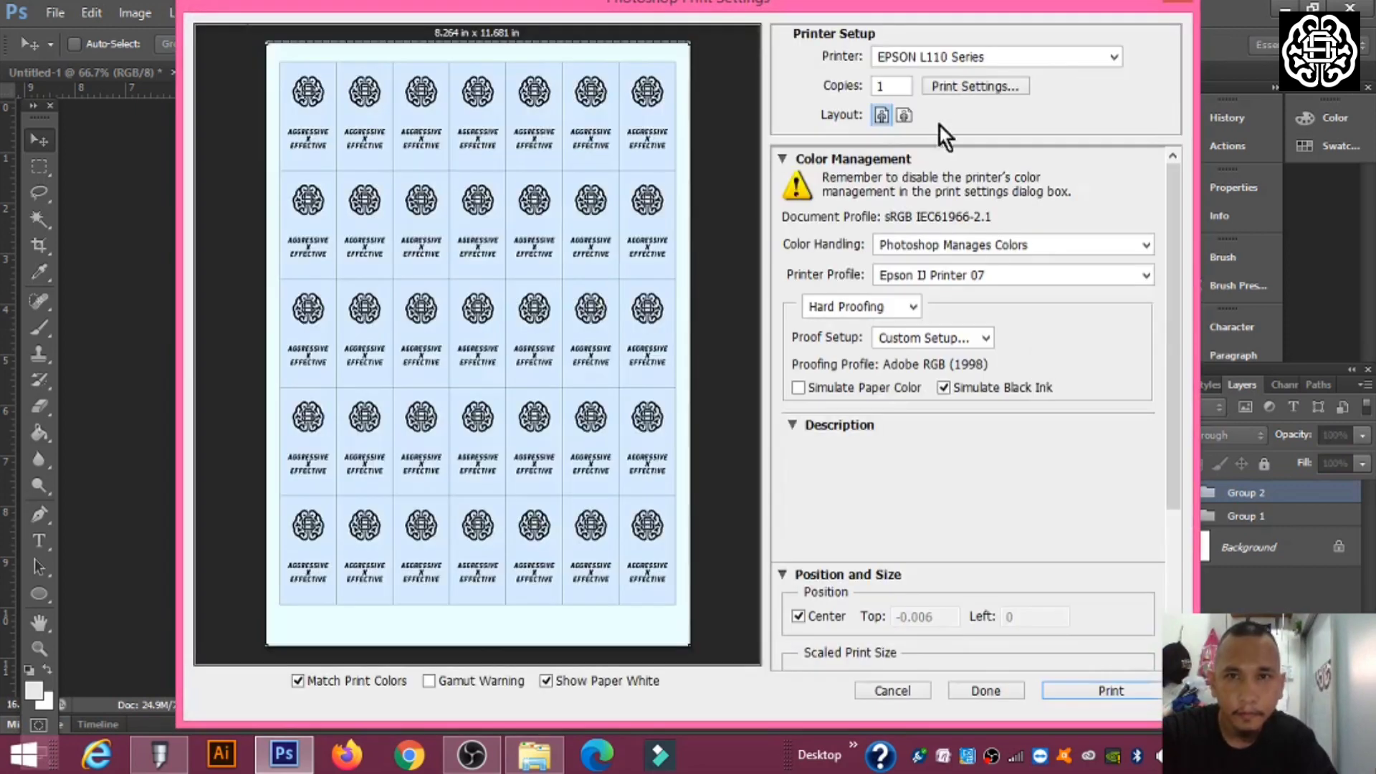
Check the EPSON L110 Series printer properties, close them and switch the printer to EPSON L120 Series SUBLIMATION
left_click(948, 85)
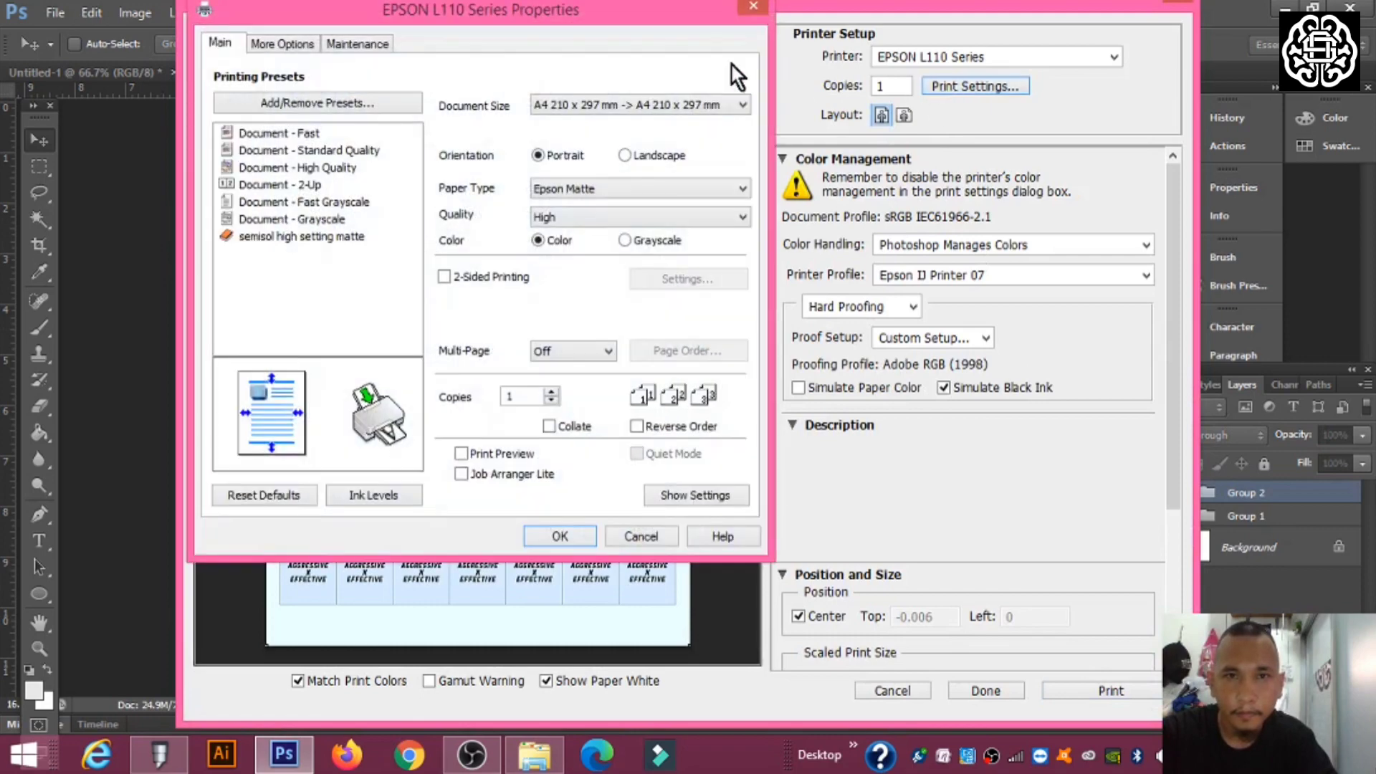
left_click(753, 6)
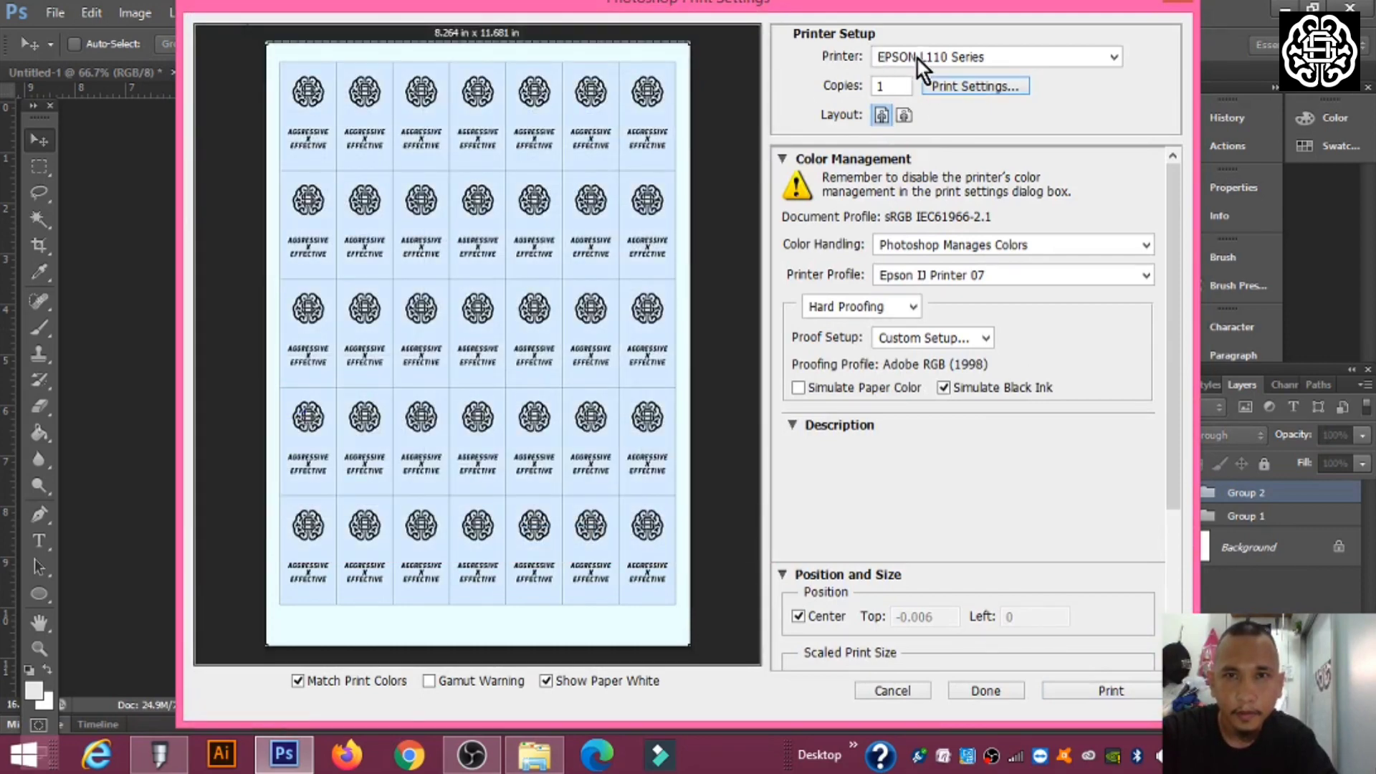
left_click(1083, 59)
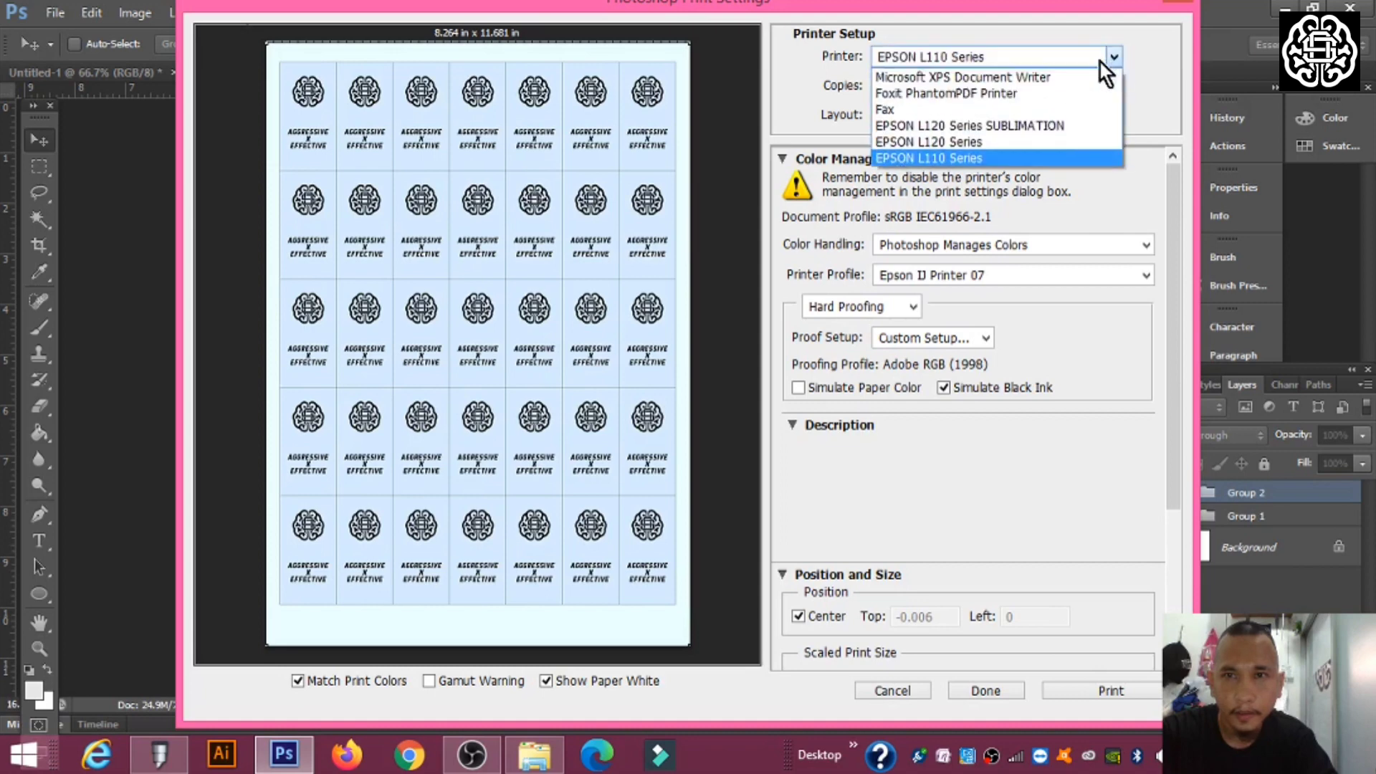
left_click(971, 126)
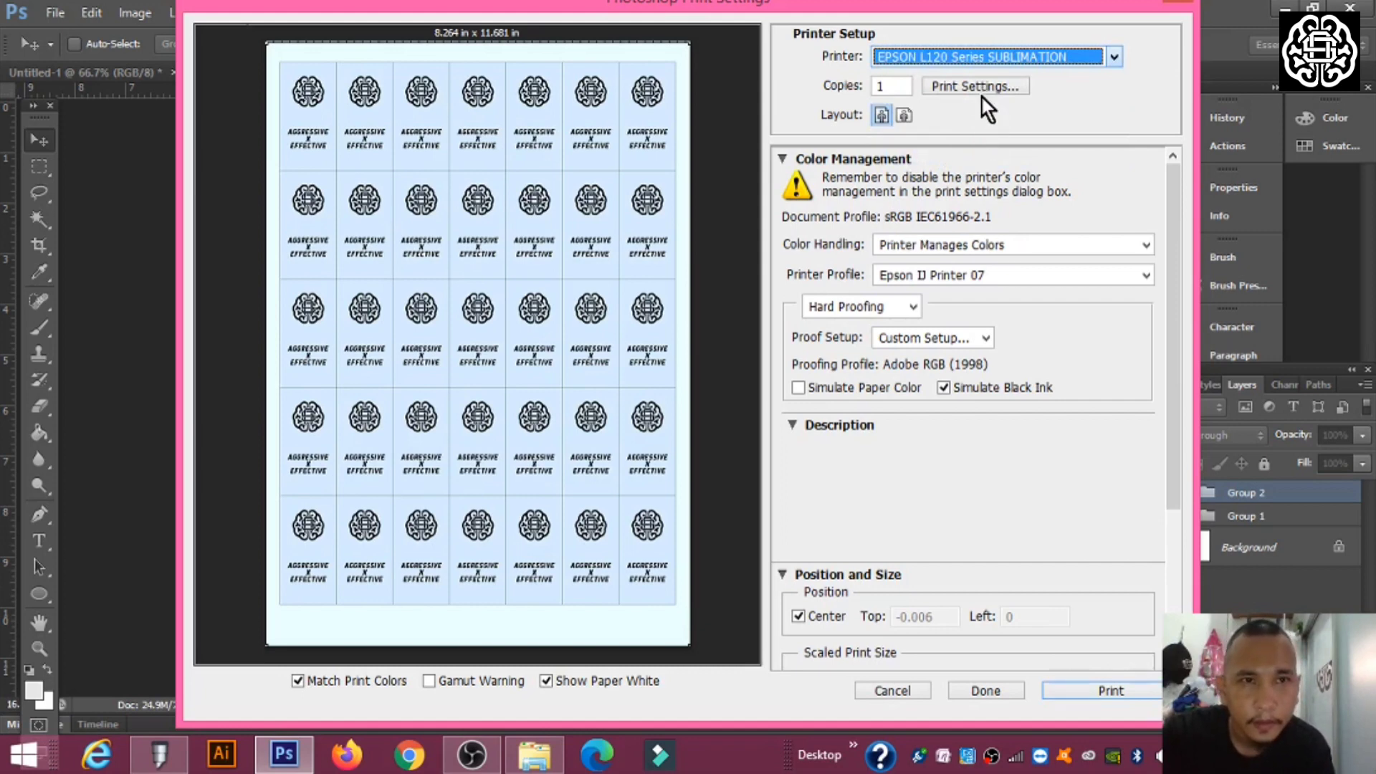
Apply the Subli settings preset in the sublimation printer's properties and accept it
left_click(979, 96)
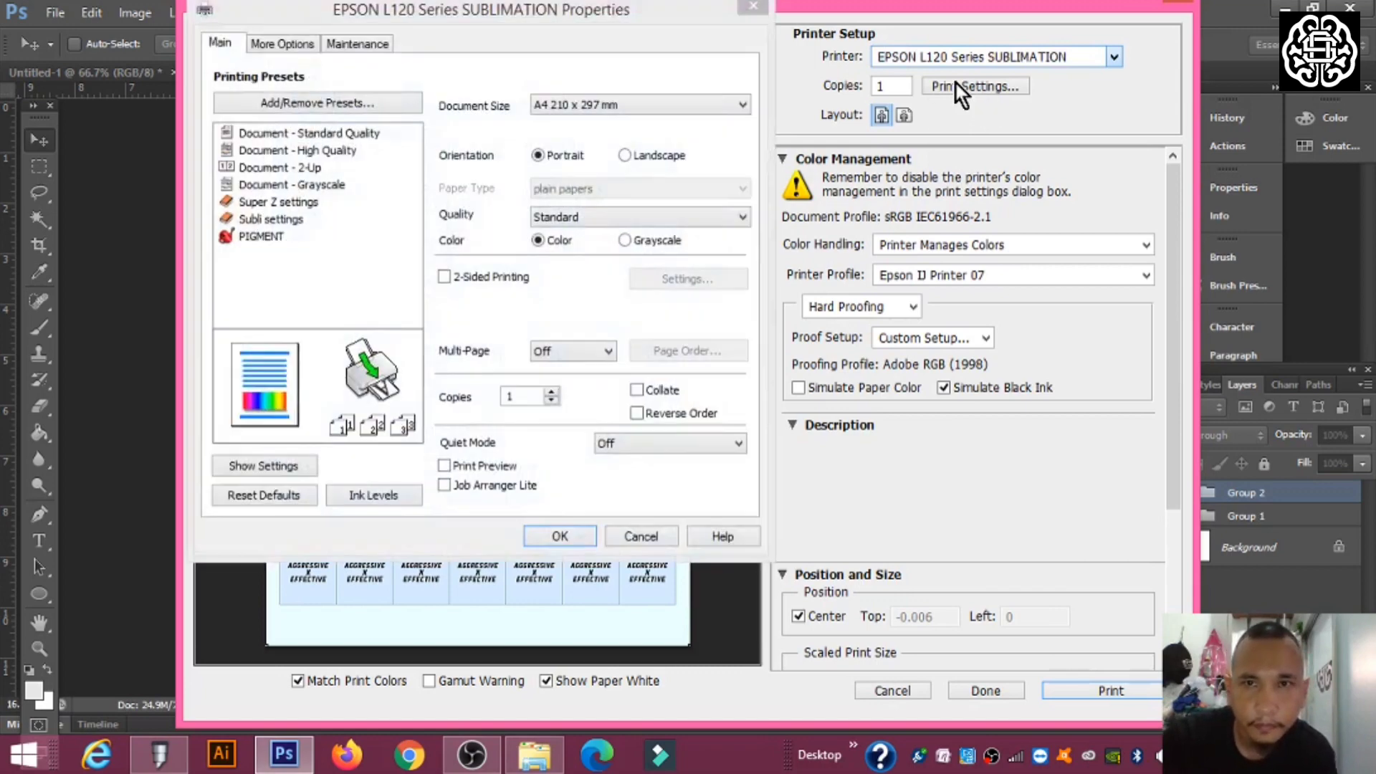
left_click(248, 220)
left_click(248, 221)
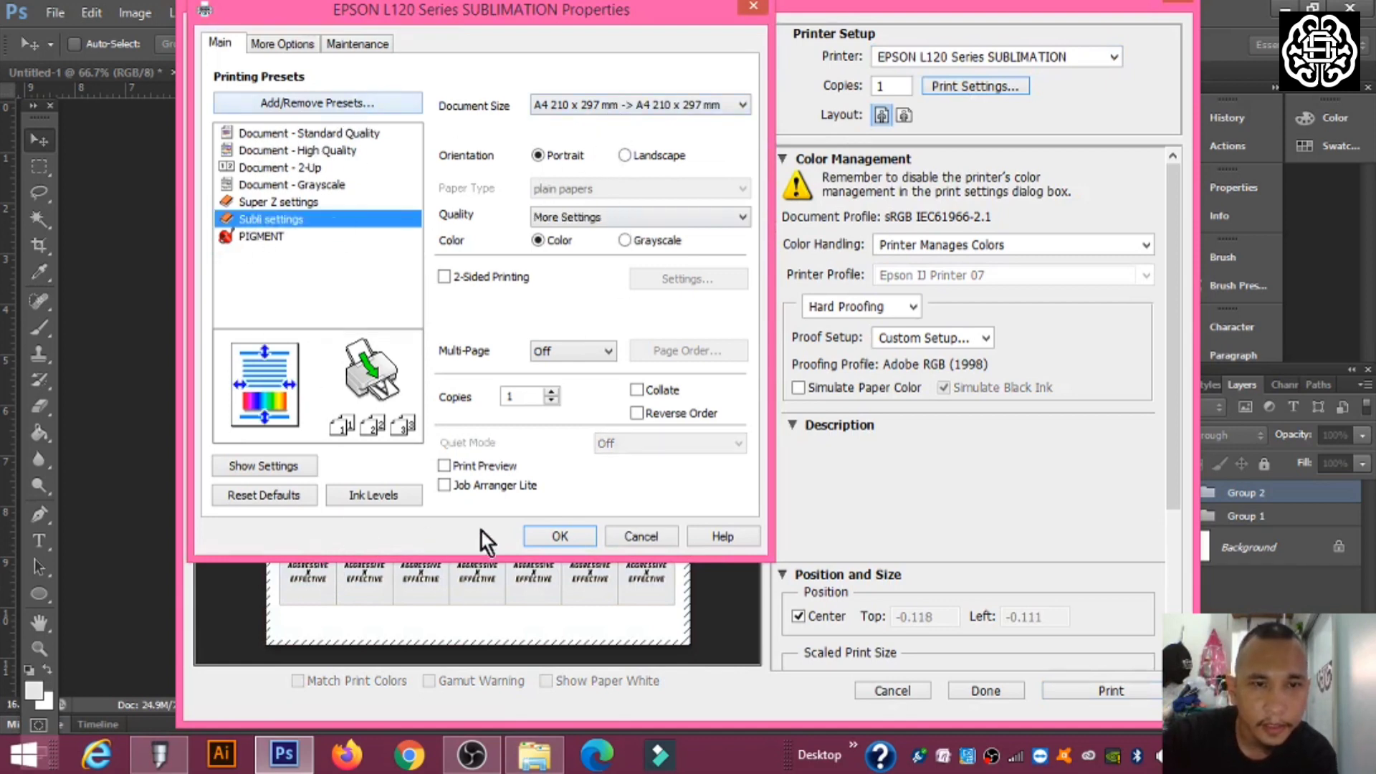
left_click(561, 539)
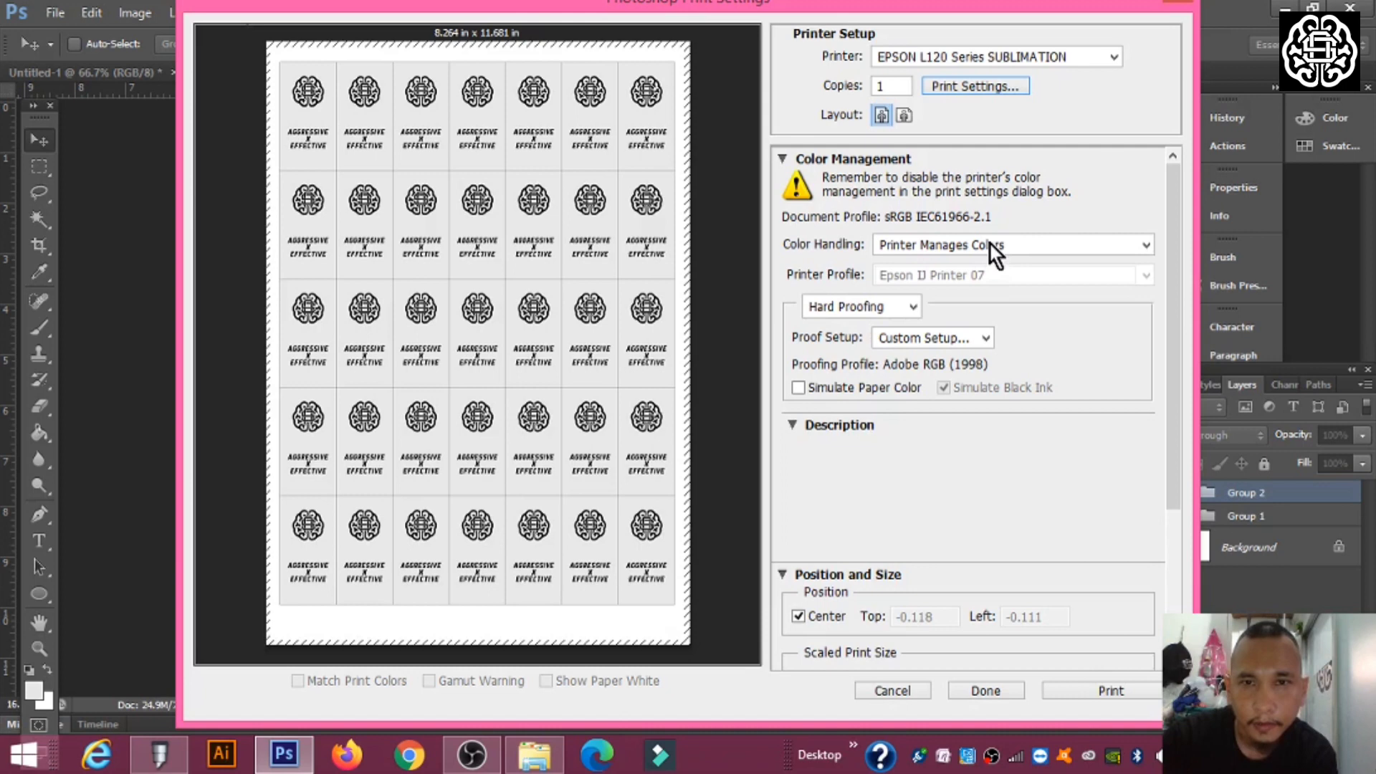
Set the print color handling to Photoshop Manages Colors with the SD-023T50.icm printer profile
left_click(887, 248)
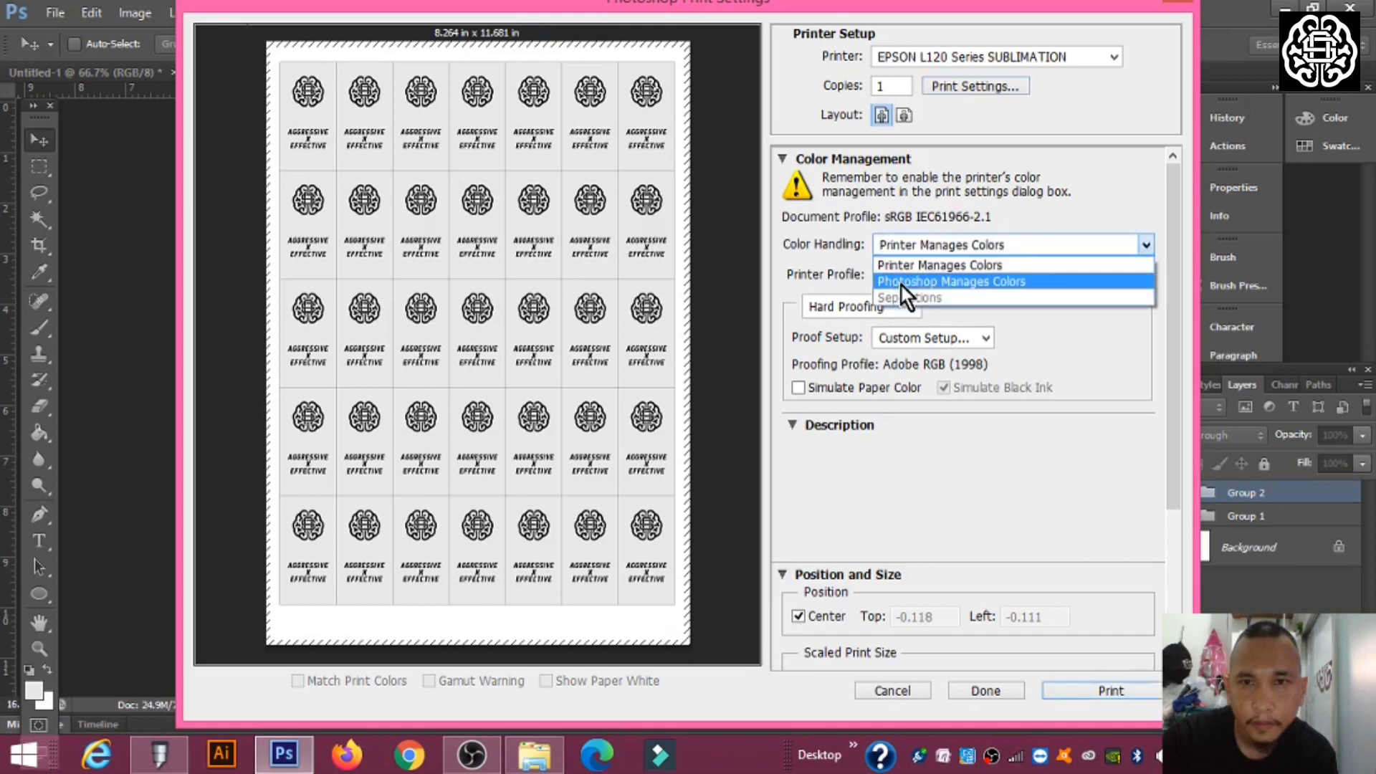
left_click(900, 281)
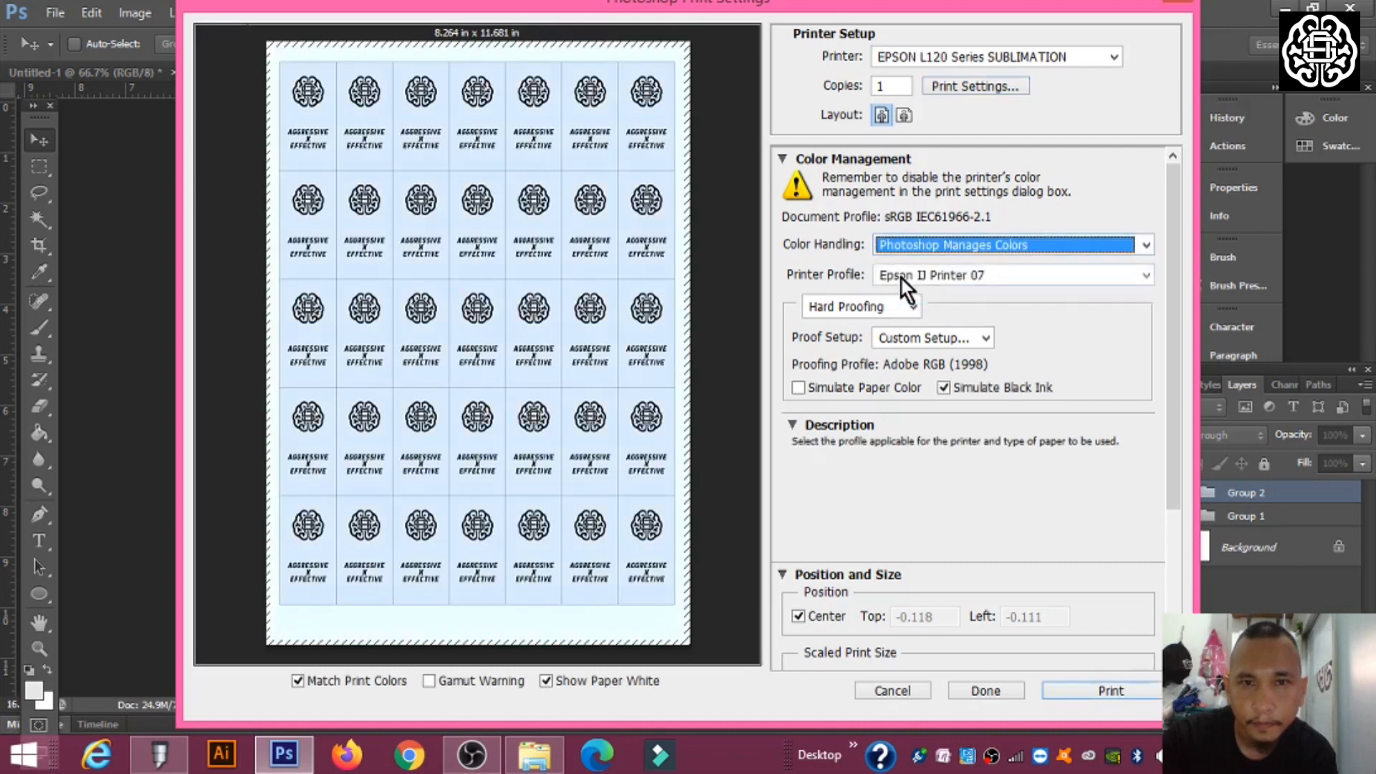
left_click(901, 278)
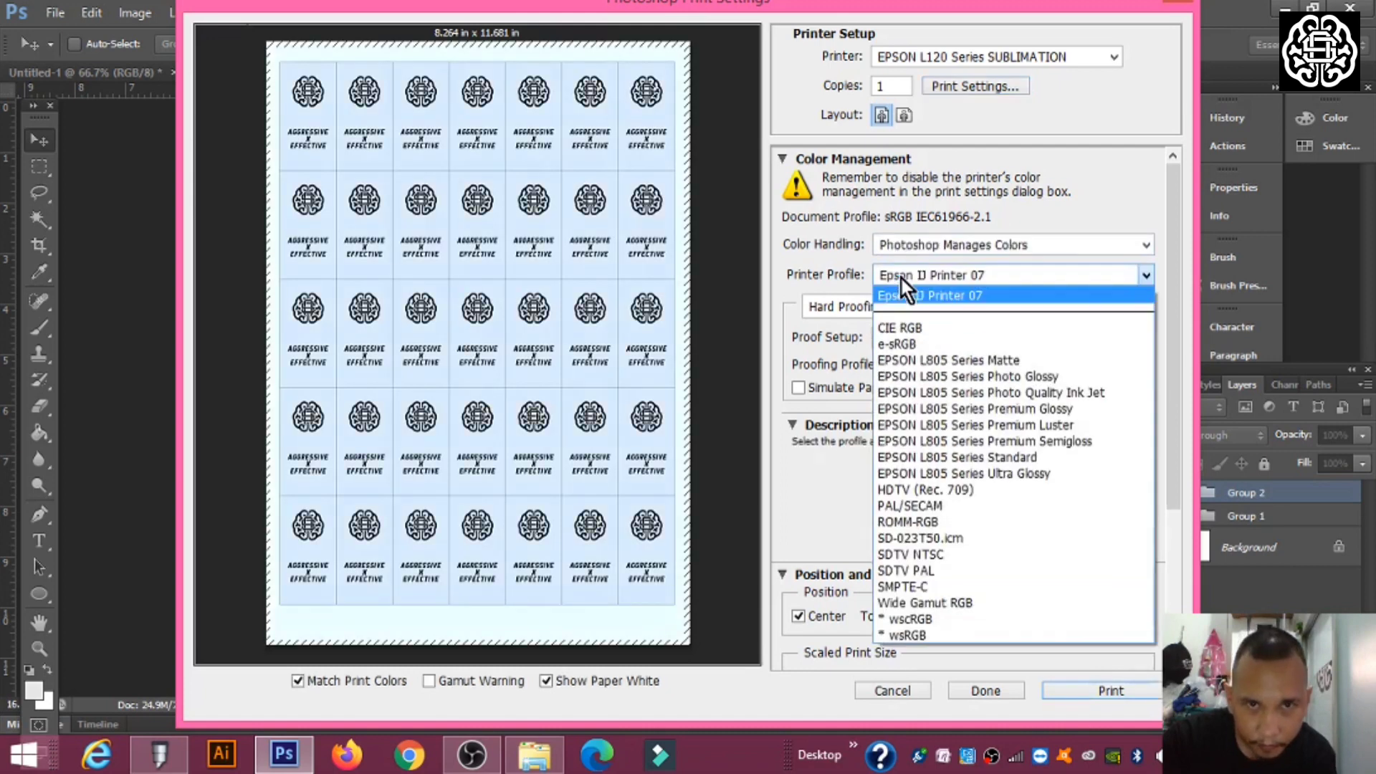
left_click(917, 537)
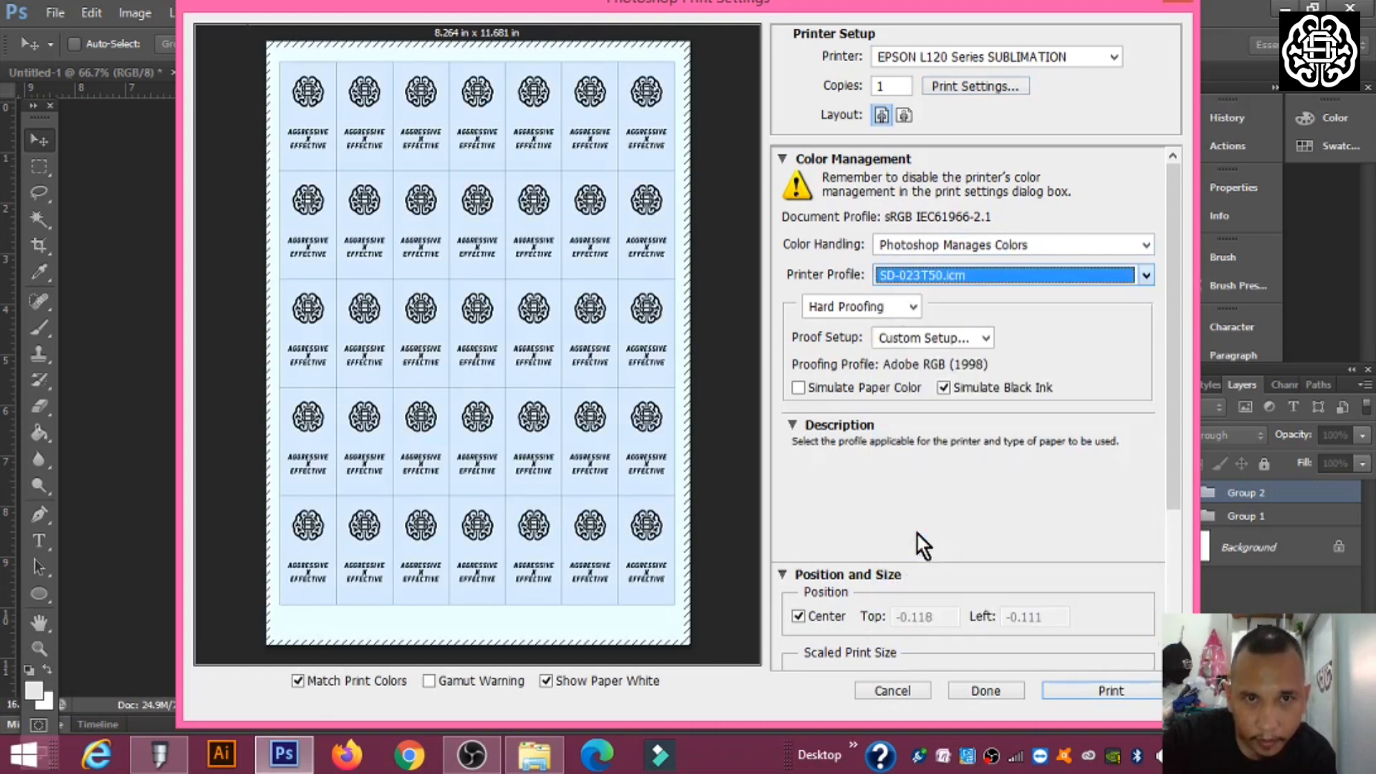